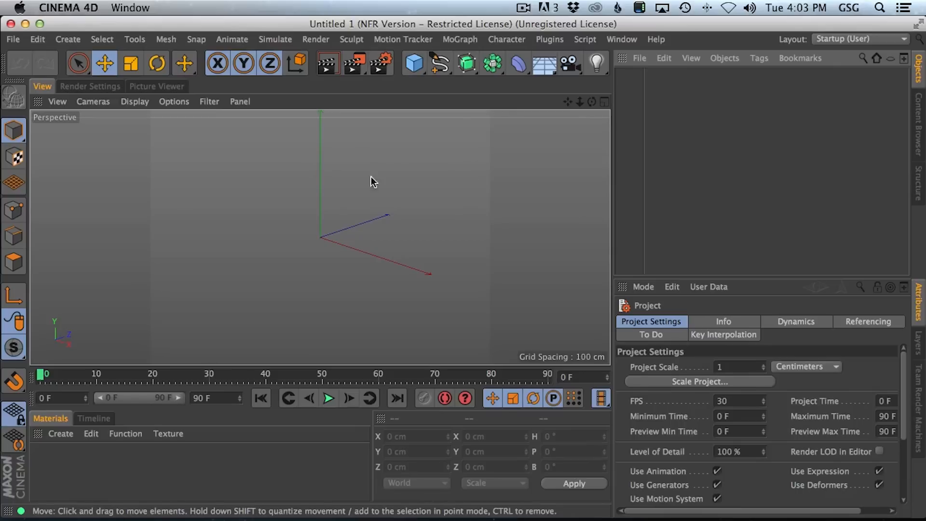
- Load the Velociraptor base mesh from the Content Browser's Sculpting base meshes into the scene and frame it in a wider viewport
click(919, 125)
click(877, 60)
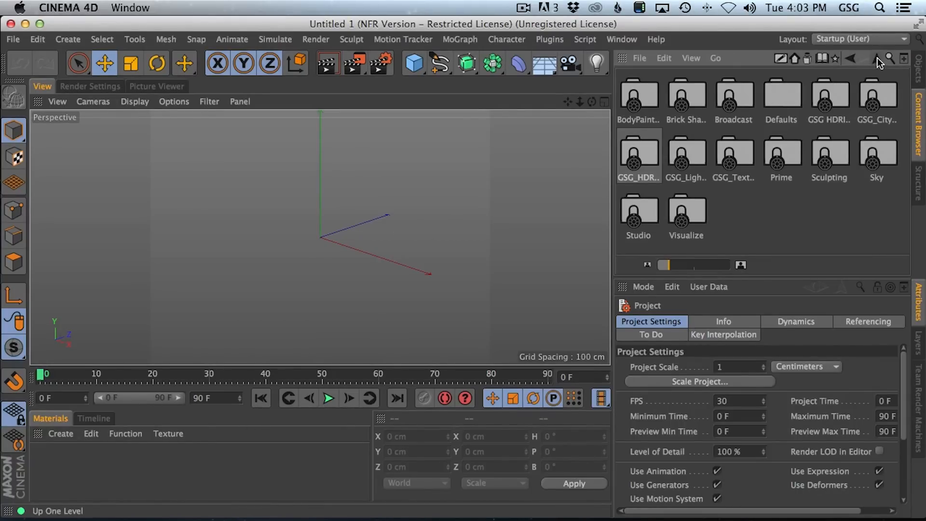
double_click(845, 153)
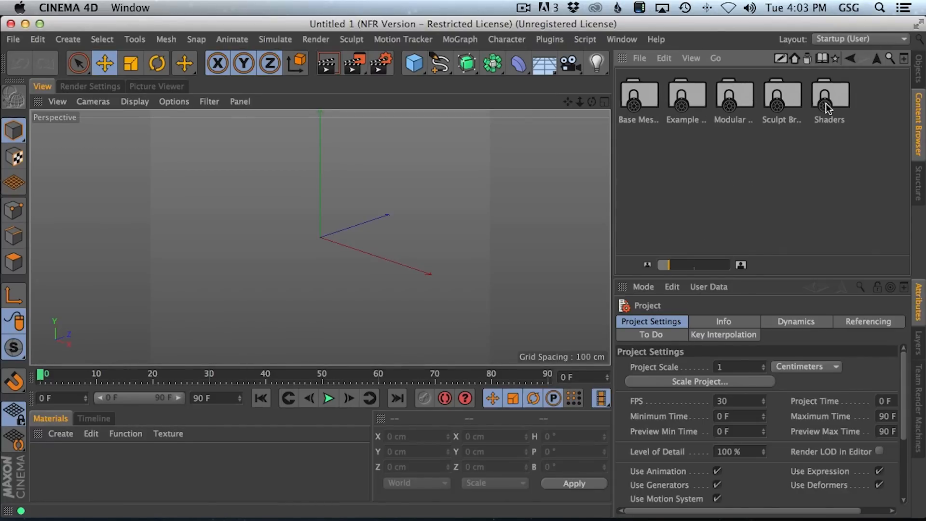
double_click(647, 100)
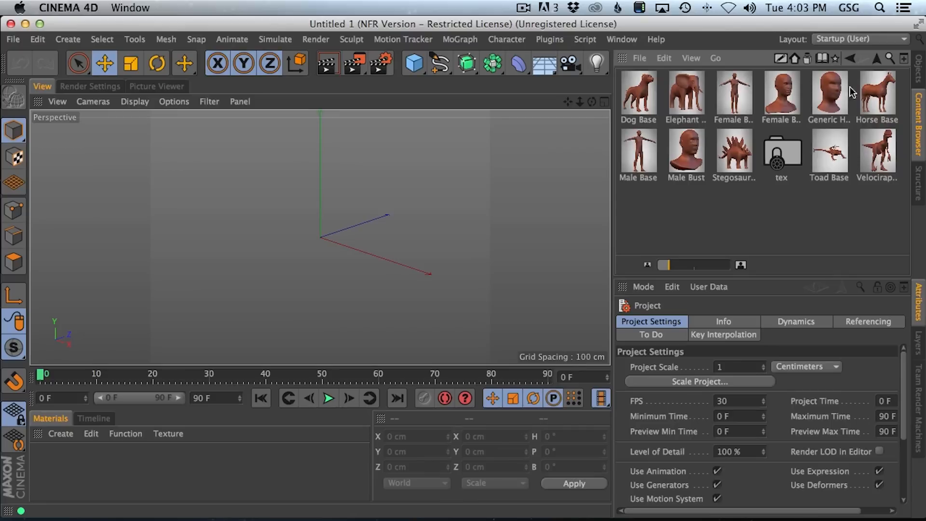
double_click(879, 153)
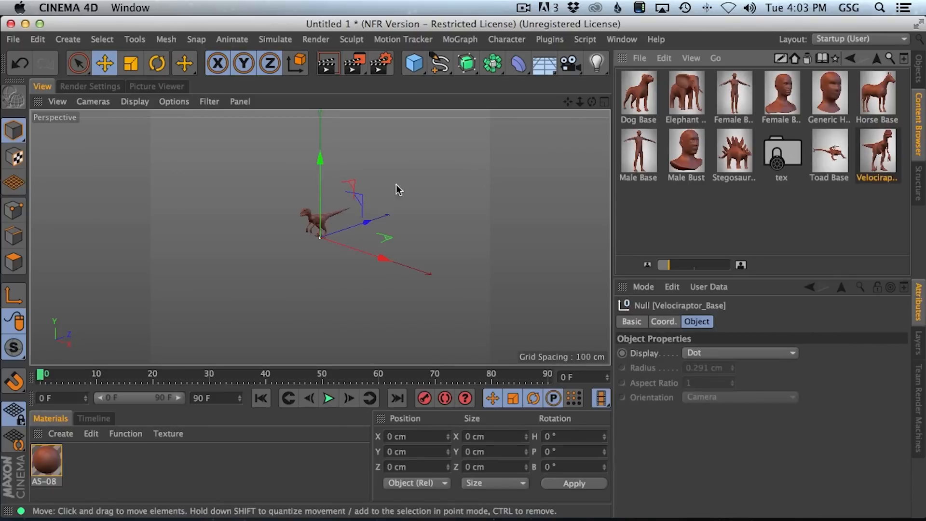
drag(613, 129, 635, 134)
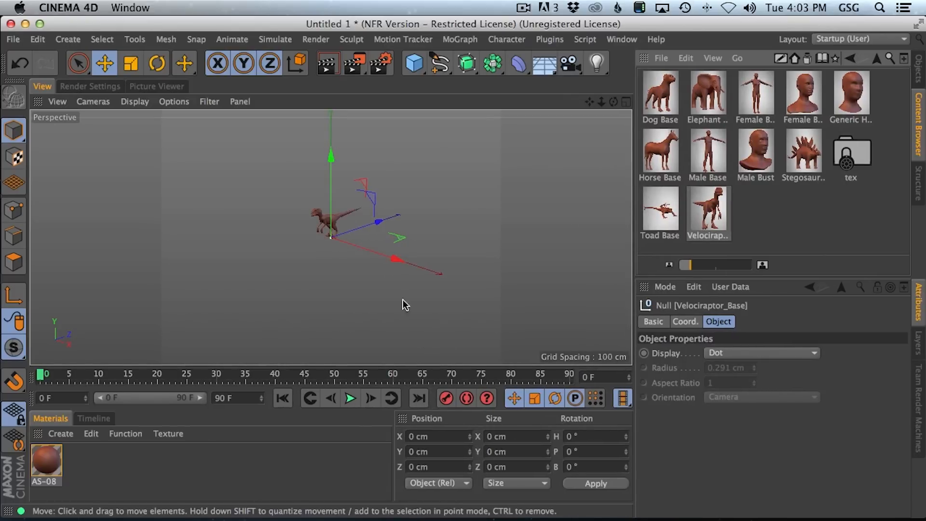
scroll(386, 260, up, 10)
scroll(423, 203, down, 10)
alt+drag(423, 202, 371, 227)
scroll(381, 222, up, 3)
scroll(382, 222, down, 3)
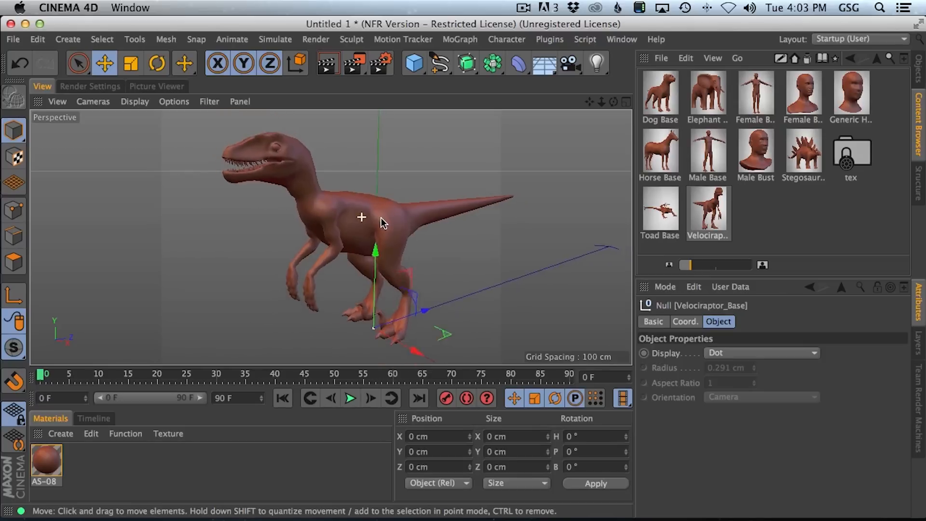
scroll(363, 224, up, 2)
- Set the perspective view to display the velociraptor shaded with its wireframe lines
click(919, 72)
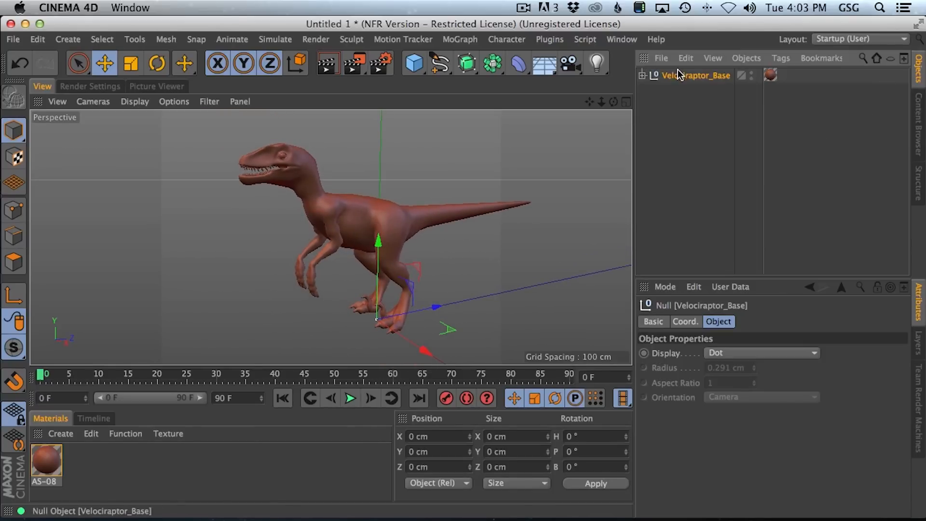
click(134, 101)
click(149, 138)
mouse_move(357, 207)
alt+mouse_down()
mouse_move(375, 216)
mouse_move(338, 207)
mouse_move(403, 221)
mouse_move(346, 211)
mouse_move(363, 210)
alt+mouse_up()
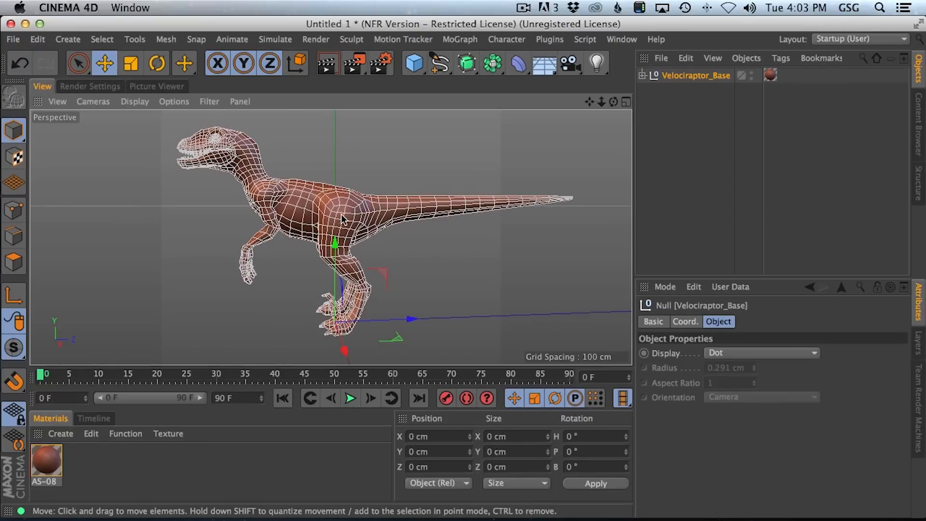
mouse_move(316, 213)
alt+mouse_down()
mouse_move(351, 208)
mouse_move(366, 219)
mouse_move(326, 211)
alt+mouse_up()
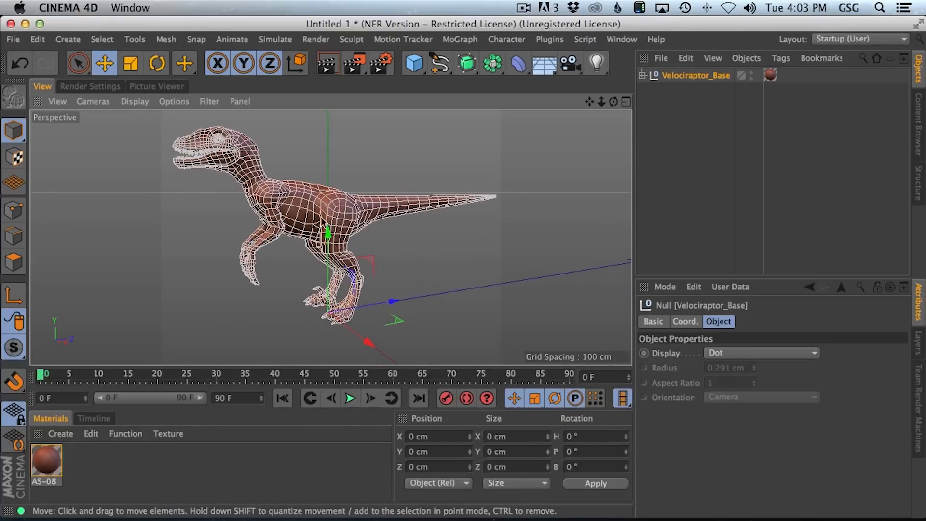
- Examine the child objects of Velociraptor_Base, including teeth top, tongue and body, then collapse the hierarchy and clear the selection
click(642, 75)
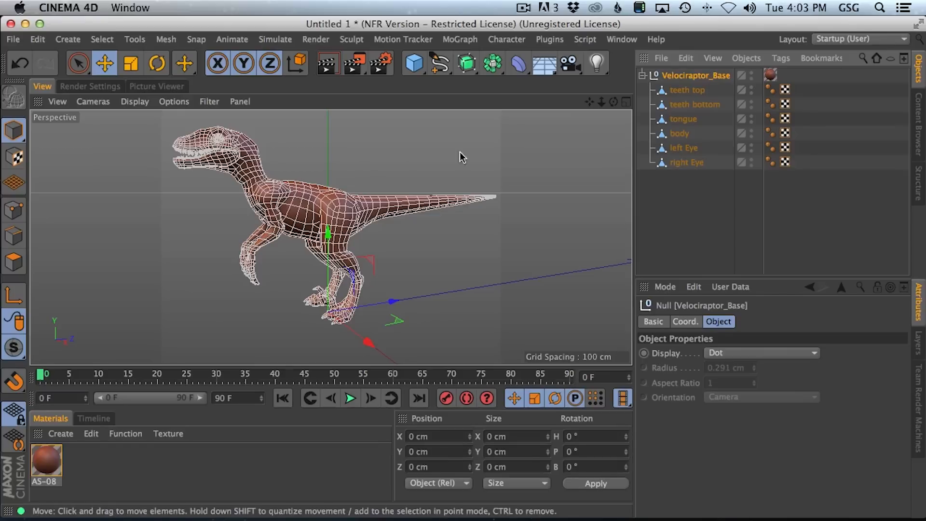
click(643, 75)
click(642, 75)
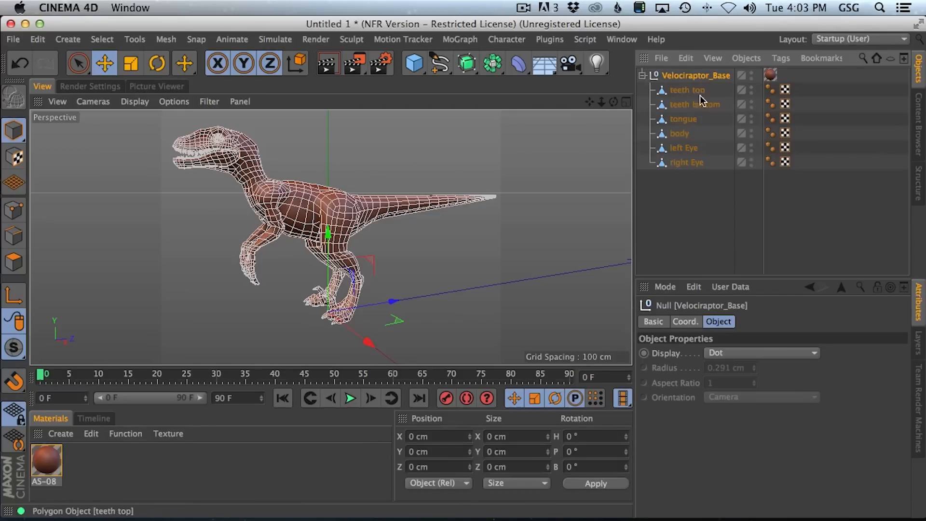
click(690, 90)
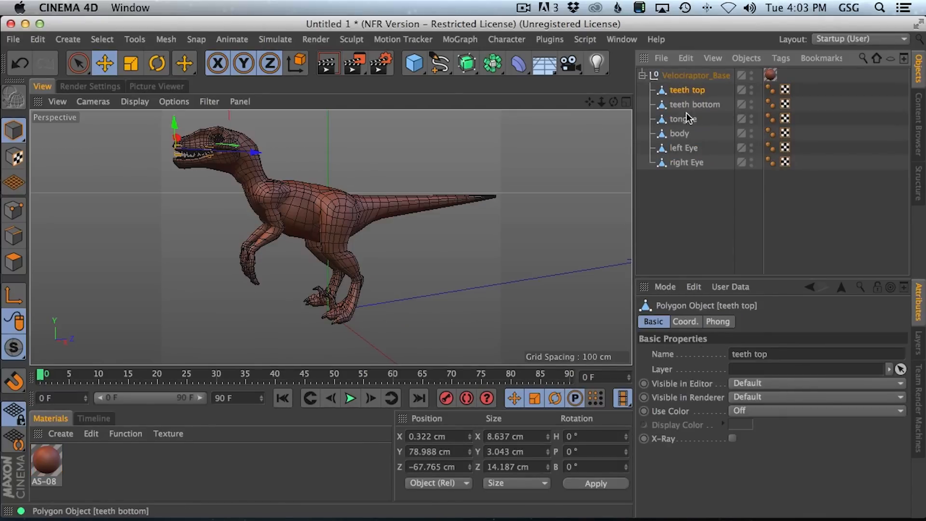
click(686, 120)
click(682, 135)
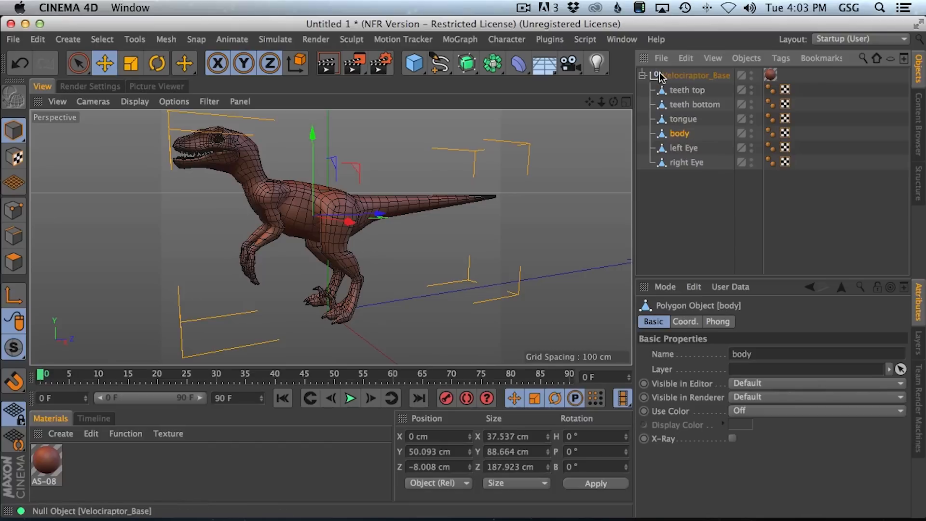
click(642, 75)
click(671, 77)
click(669, 111)
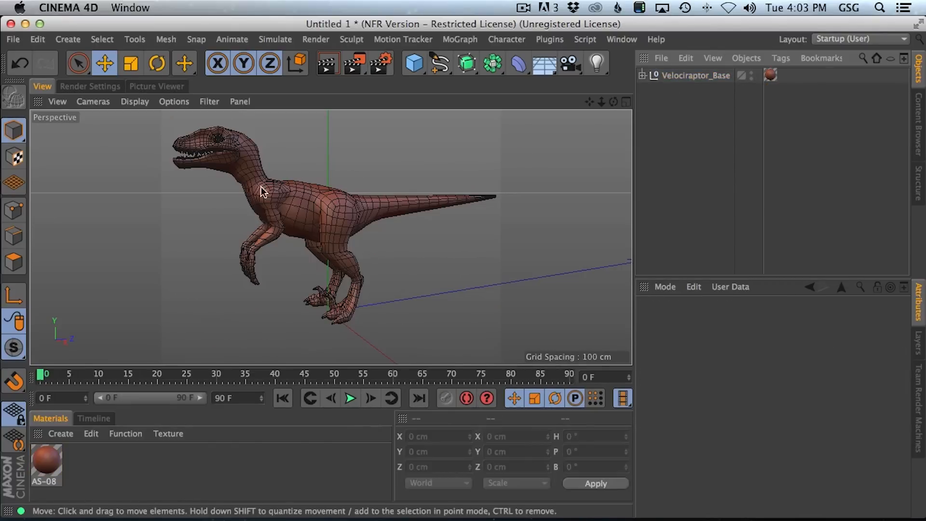
alt+drag(323, 192, 342, 212)
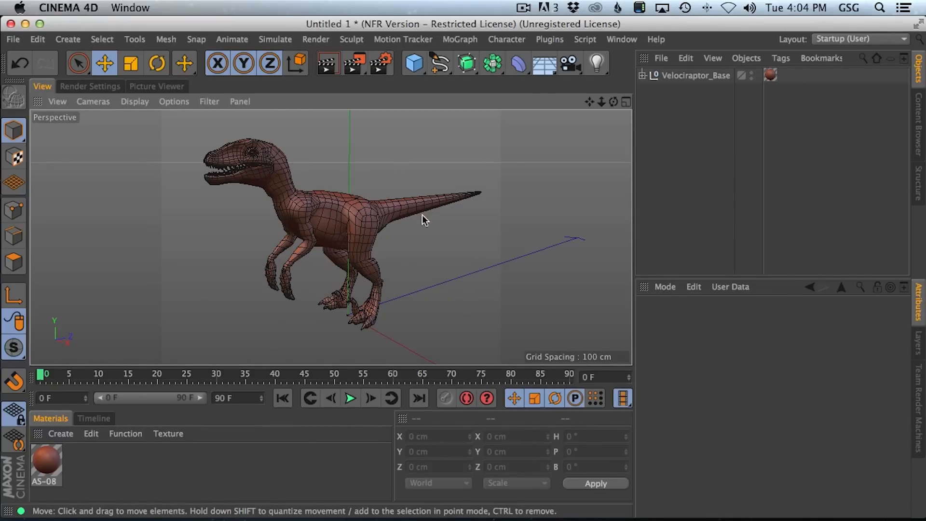
alt+drag(369, 250, 360, 220)
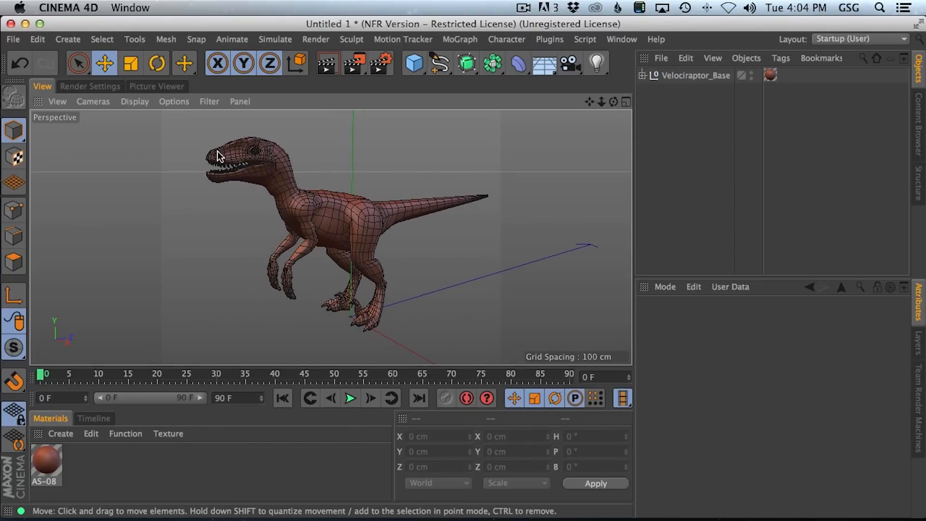
alt+drag(452, 301, 345, 220)
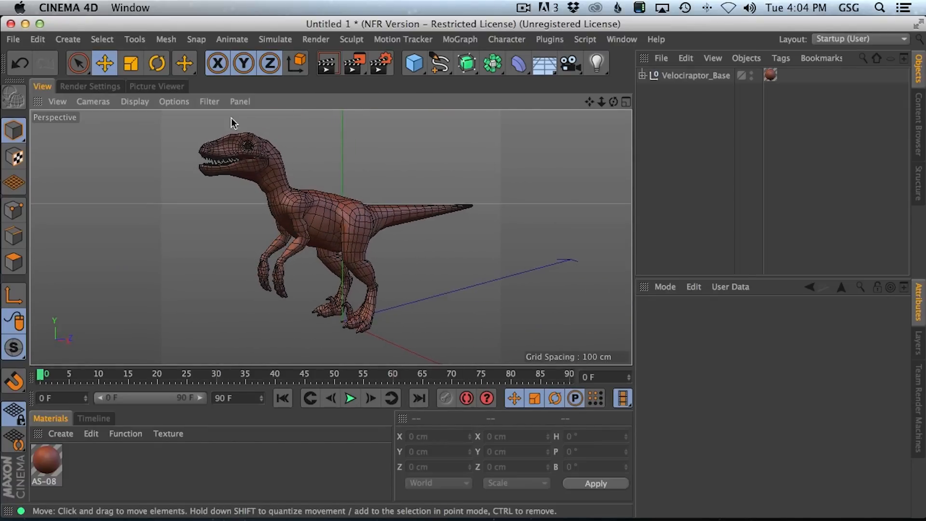
- Select Velociraptor_Base, maximize the Right view and frame the whole dinosaur in it
click(701, 76)
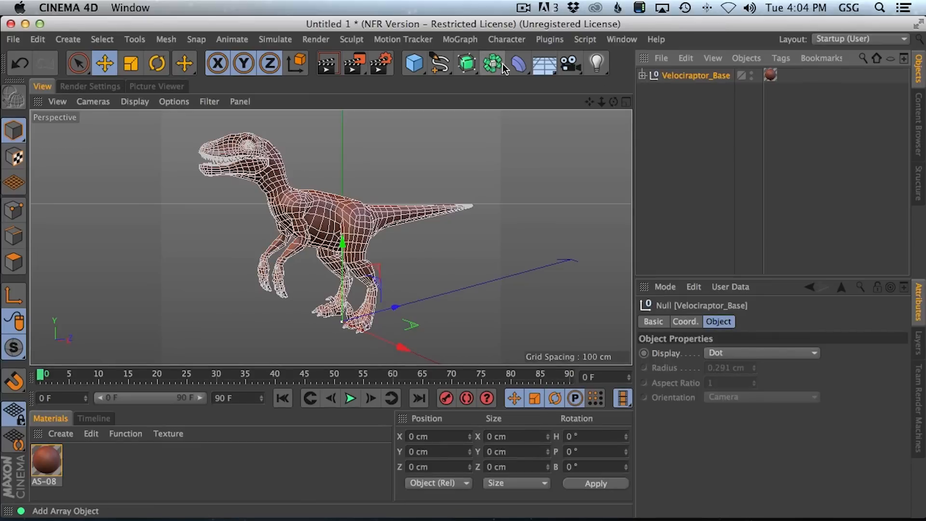
alt+drag(357, 212, 509, 172)
click(626, 102)
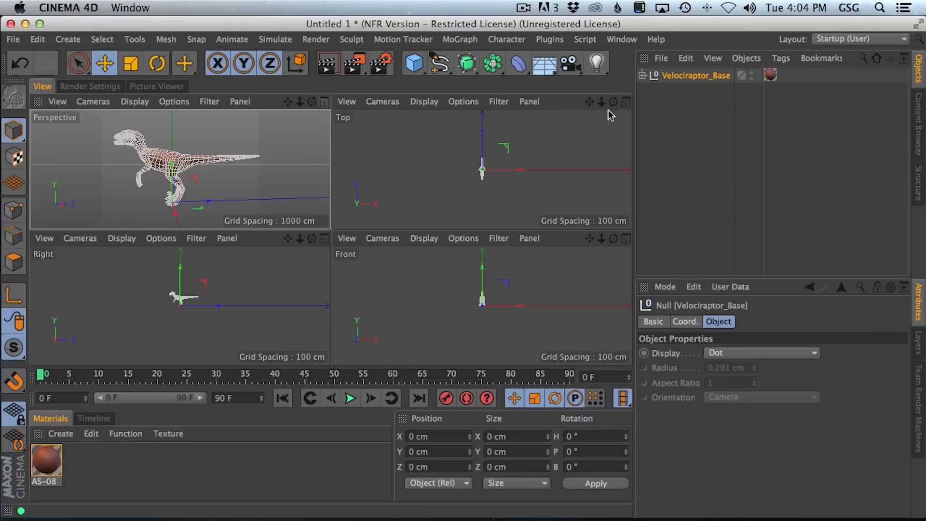
click(325, 238)
key(h)
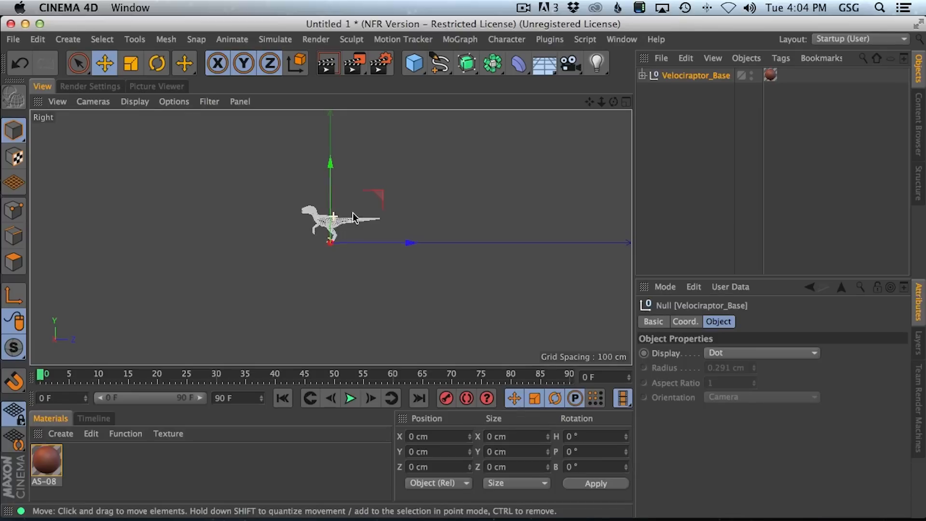
alt+middle_drag(389, 235, 386, 225)
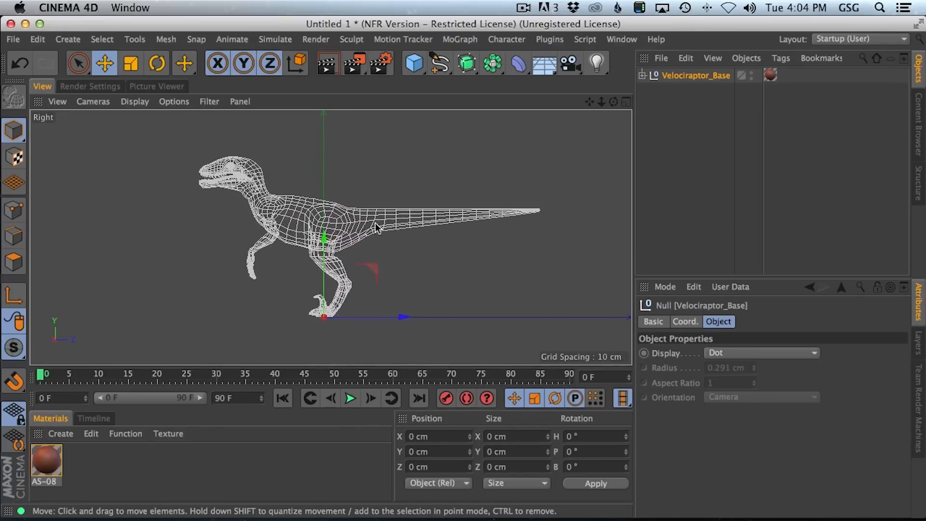
alt+right_drag(380, 225, 386, 219)
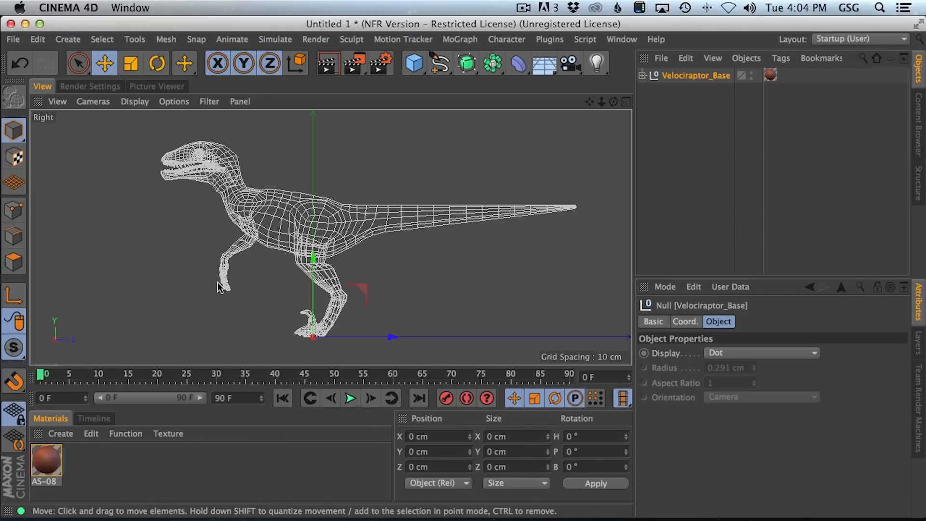
middle_drag(343, 269, 352, 250)
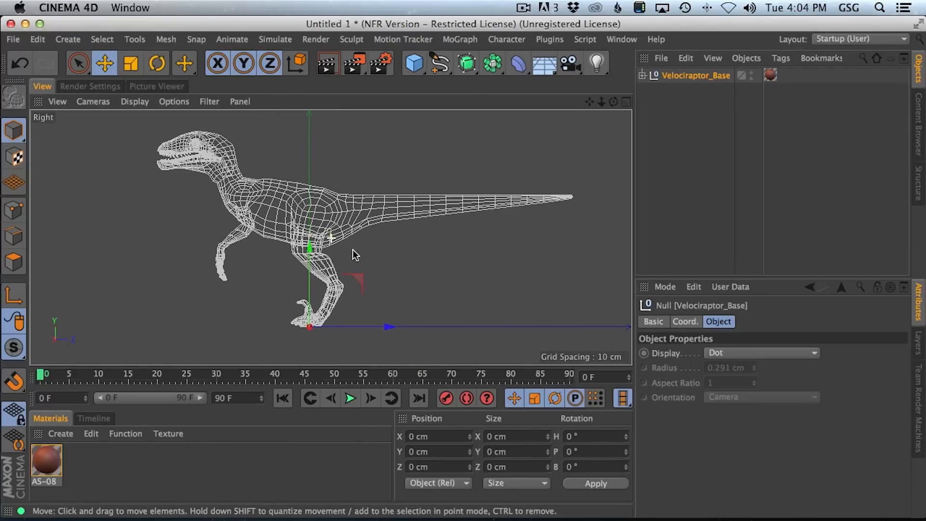
mouse_move(362, 220)
alt+right_down()
mouse_move(355, 227)
mouse_move(367, 224)
alt+right_up()
alt+drag(362, 227, 369, 216)
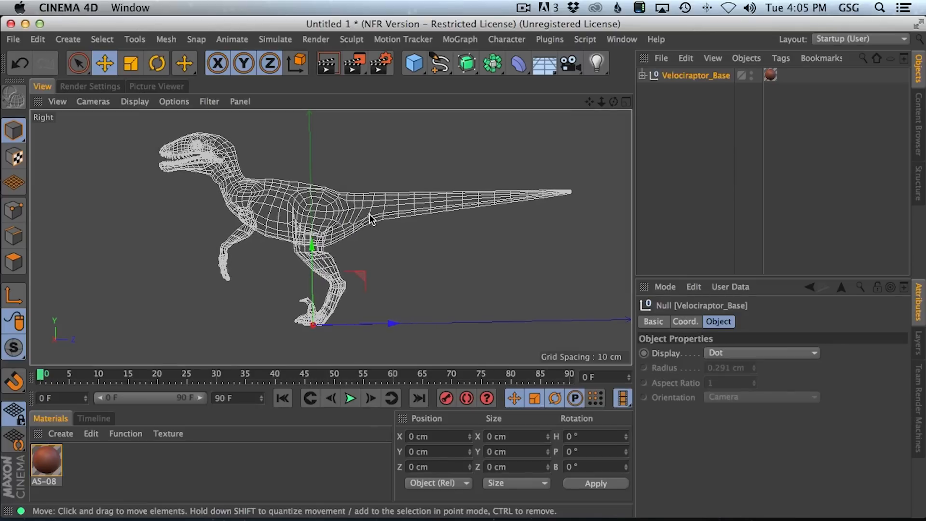
- Start a Bezier spline at the velociraptor's snout and trace it over the head to the back of the neck
click(441, 65)
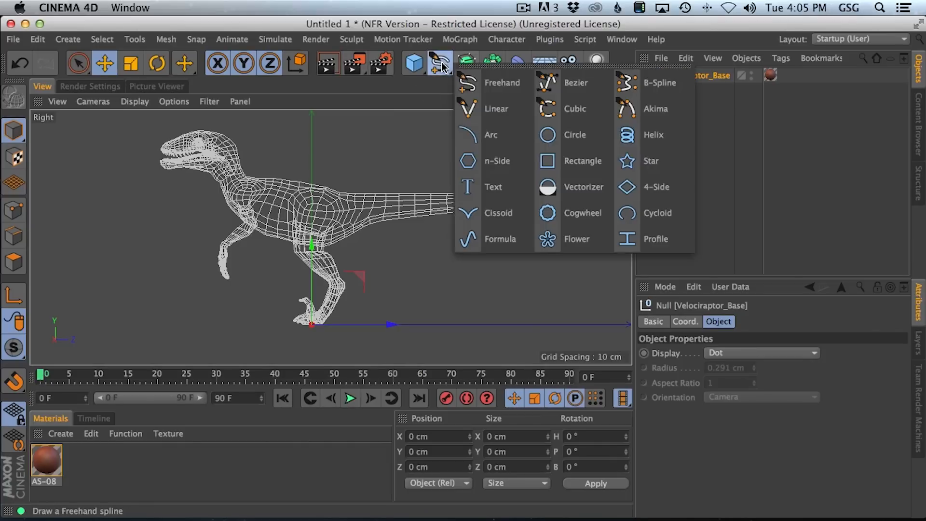
click(571, 82)
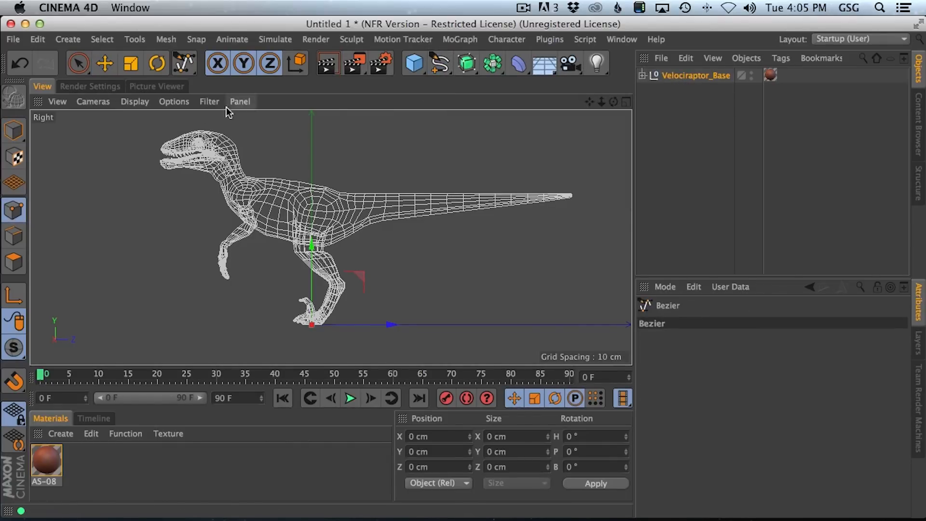
scroll(167, 148, up, 6)
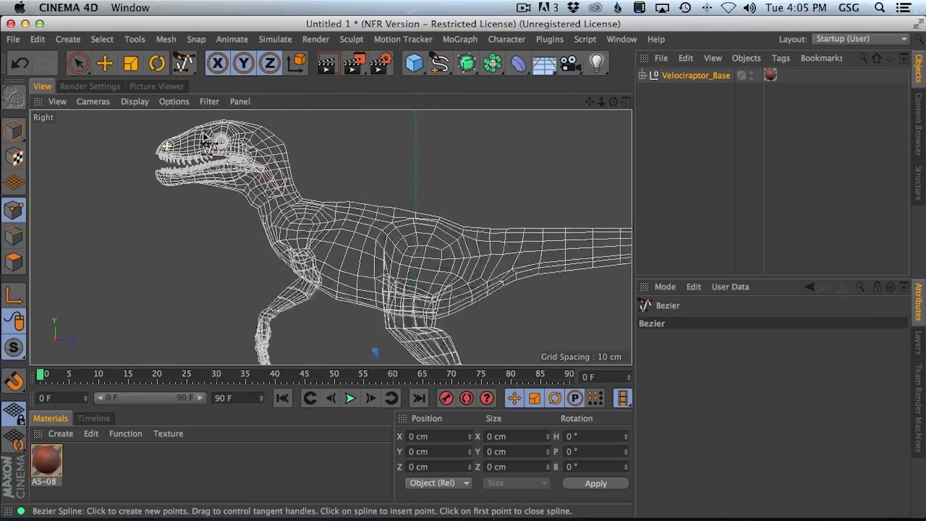
alt+middle_drag(200, 181, 187, 182)
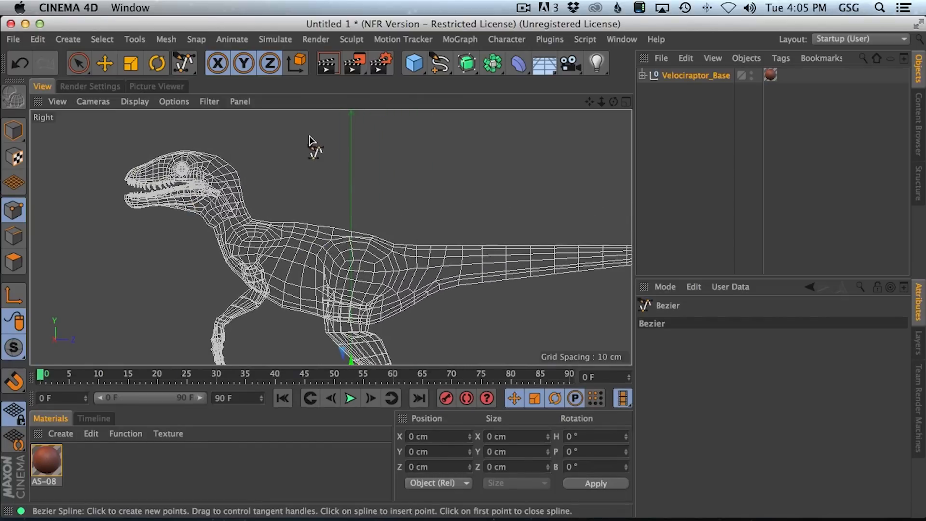
drag(125, 171, 145, 163)
drag(203, 151, 229, 159)
drag(250, 207, 258, 233)
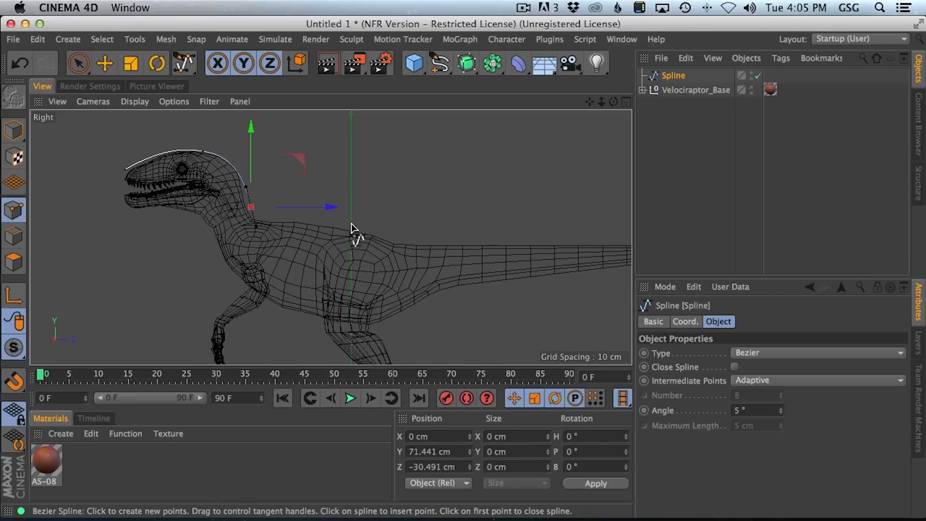
- Continue the Bezier spline from the neck along the back and the top of the tail, ending at the tail tip
drag(341, 227, 350, 227)
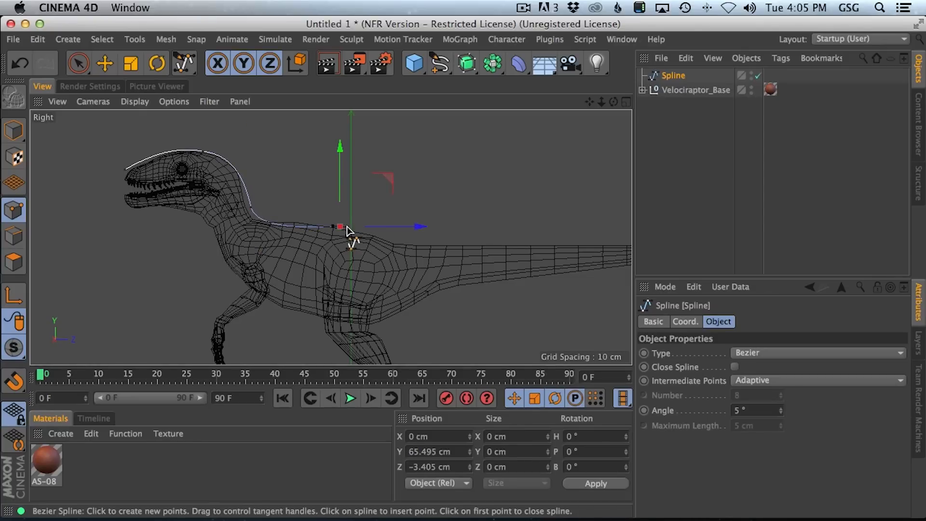
drag(429, 243, 451, 249)
middle_drag(574, 269, 422, 248)
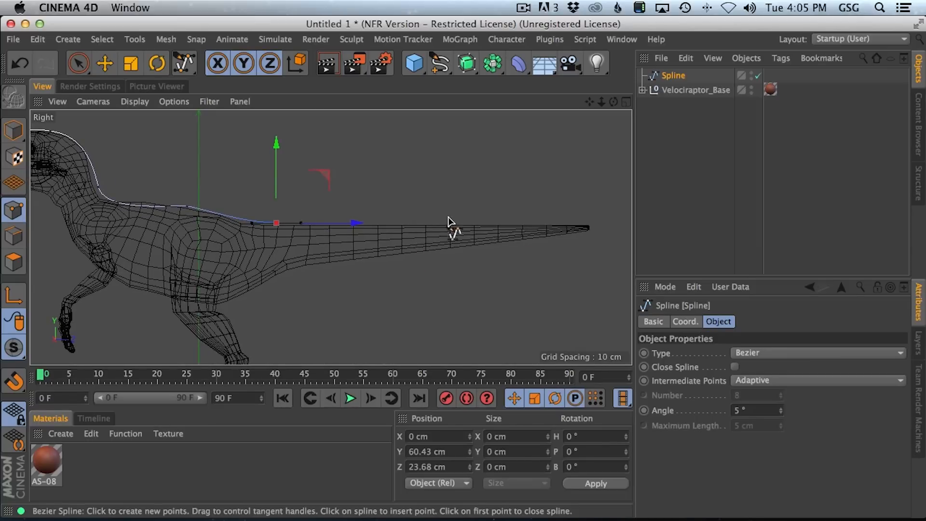
drag(431, 226, 461, 225)
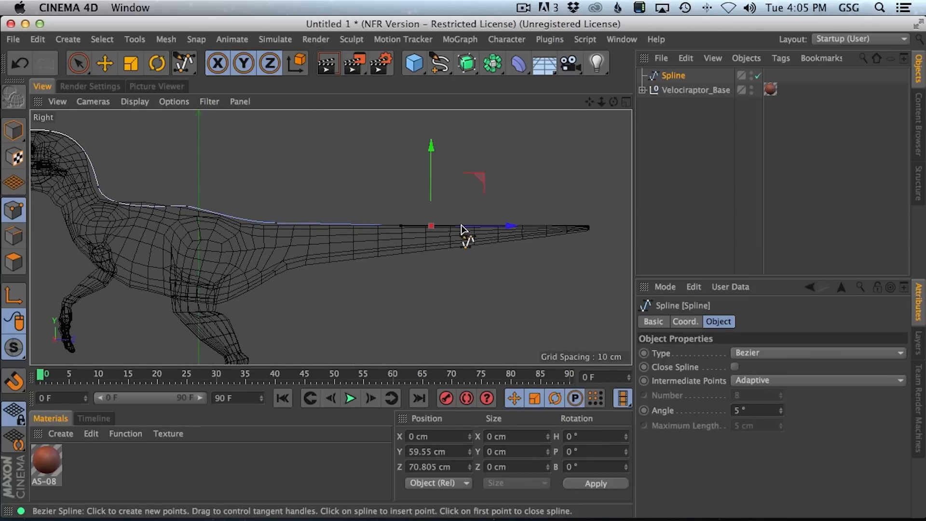
click(589, 227)
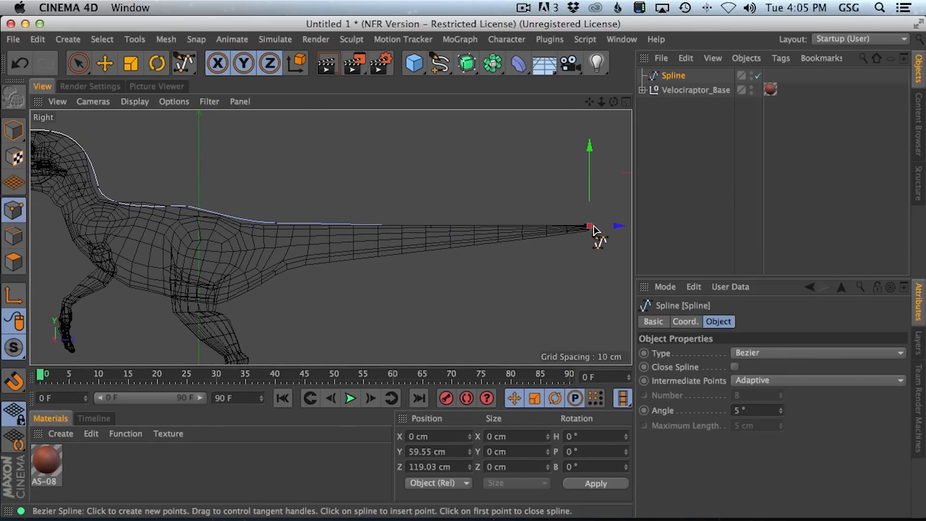
alt+middle_drag(411, 213, 519, 216)
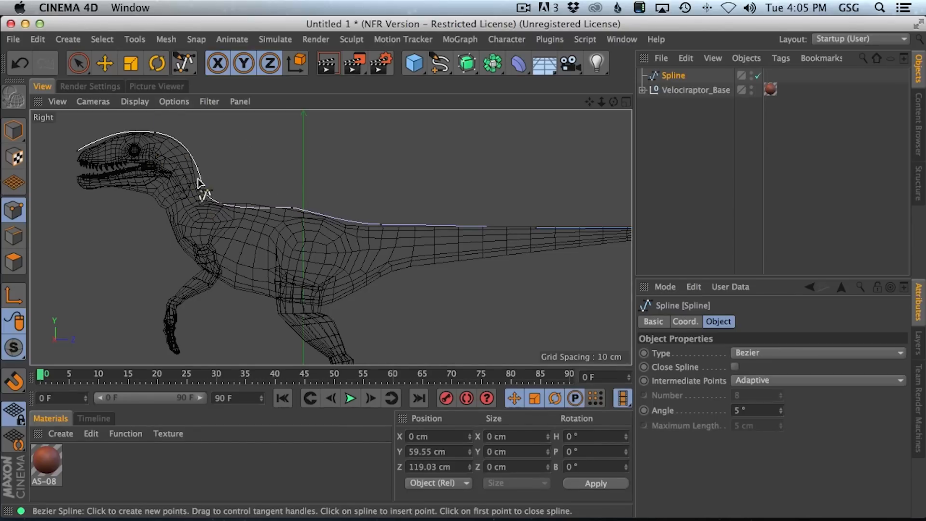
scroll(381, 220, down, 5)
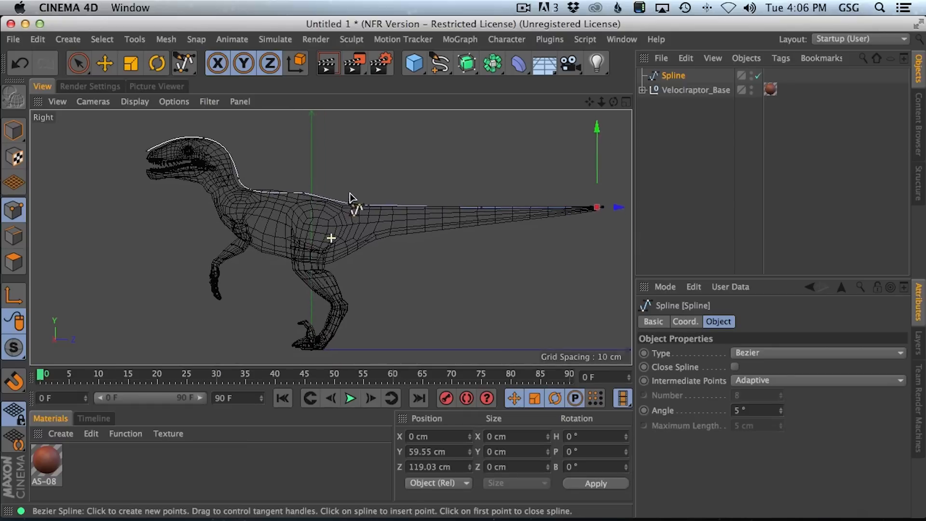
- Select the spline traced along the velociraptor's back and duplicate it in the object hierarchy
scroll(376, 186, down, 2)
scroll(376, 186, up, 2)
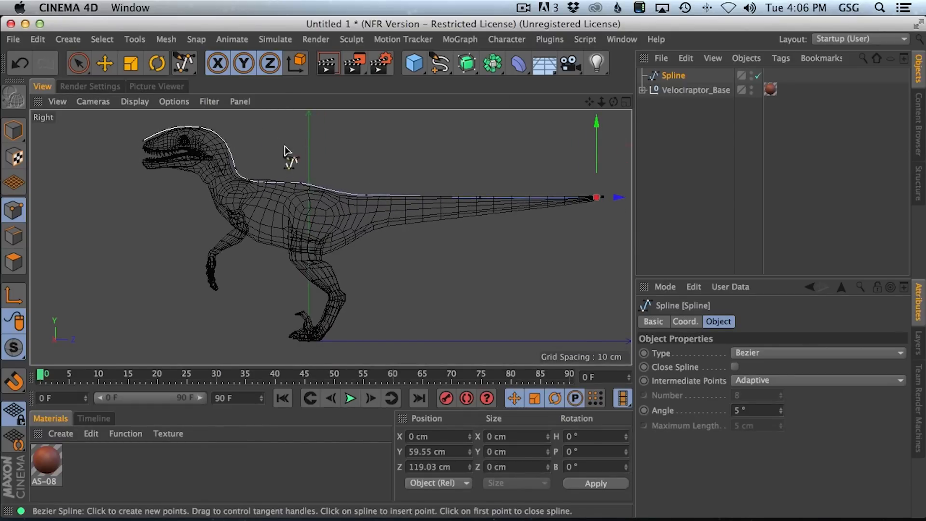
click(706, 128)
click(675, 78)
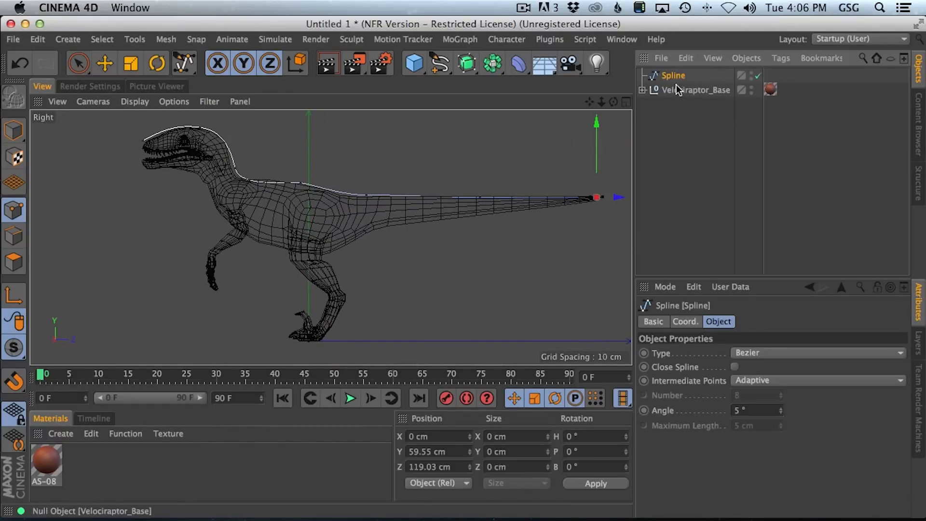
key(super+c)
key(super+v)
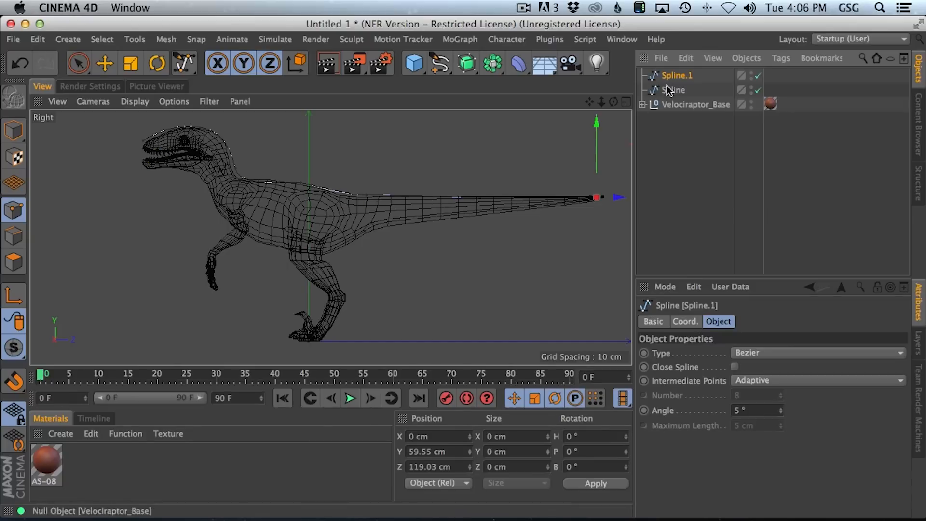
- Move the snout and head points of the copied spline down beneath the lower jaw and to the throat
click(104, 64)
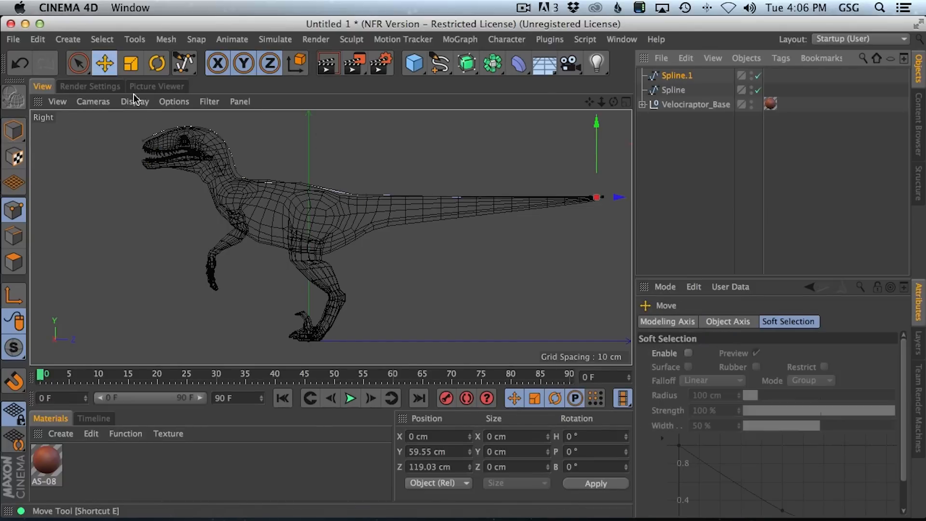
click(143, 140)
drag(142, 124, 158, 167)
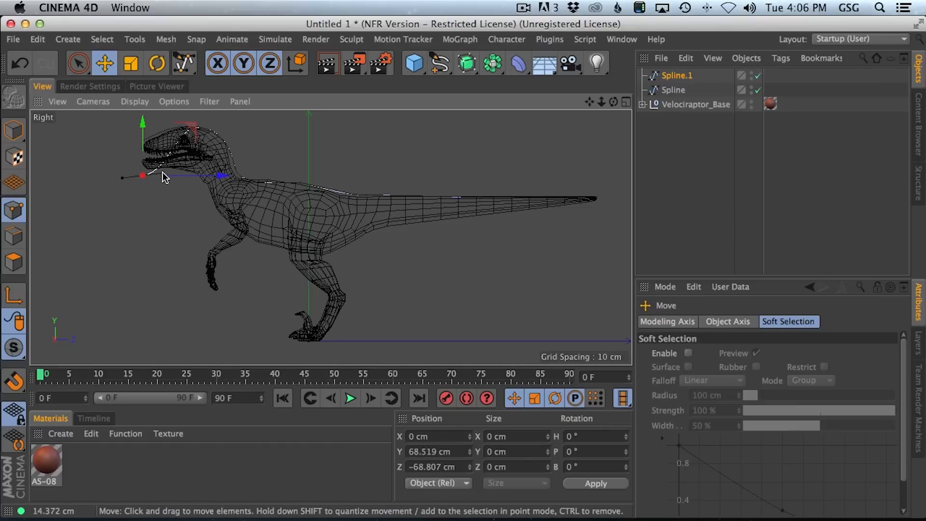
drag(149, 154, 190, 159)
click(199, 126)
mouse_move(188, 175)
mouse_down()
mouse_move(220, 182)
mouse_move(192, 160)
mouse_up()
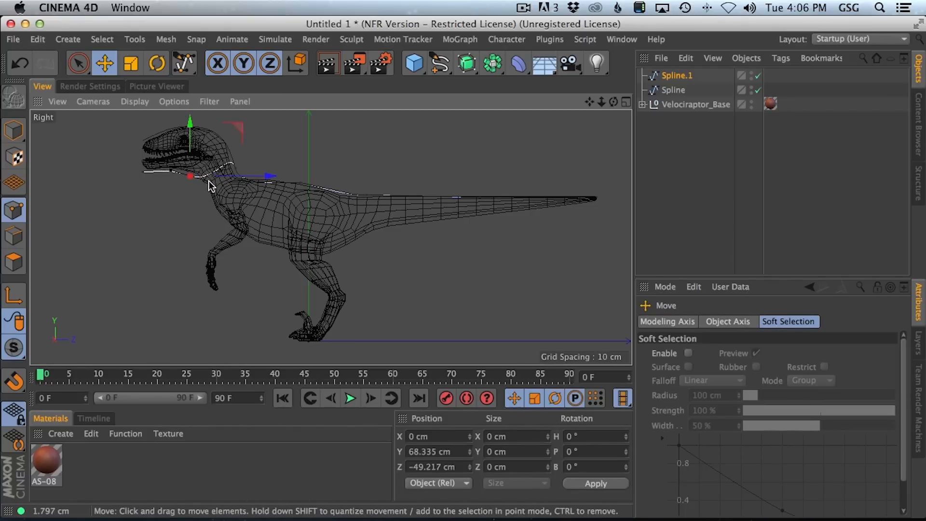
- Move the copied spline's neck and mid-back points down to the chest and belly, adjusting them to follow the underside
click(235, 167)
drag(236, 147, 237, 206)
drag(279, 229, 263, 228)
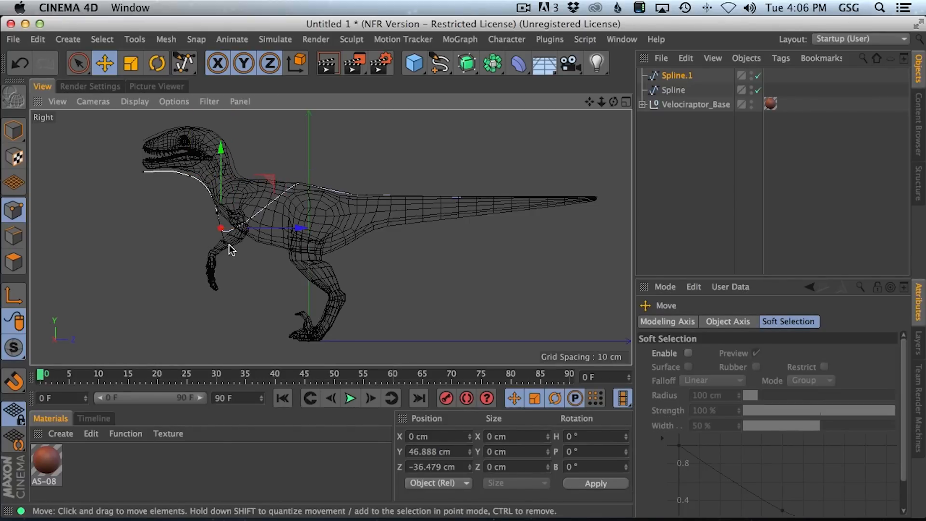
drag(219, 199, 219, 194)
click(298, 184)
drag(300, 160, 294, 228)
drag(343, 257, 327, 259)
drag(282, 214, 283, 210)
- Move the copied spline's remaining points to the rear belly and under the tail to the tip, refining the curve at the tail base
click(364, 195)
drag(365, 195, 345, 234)
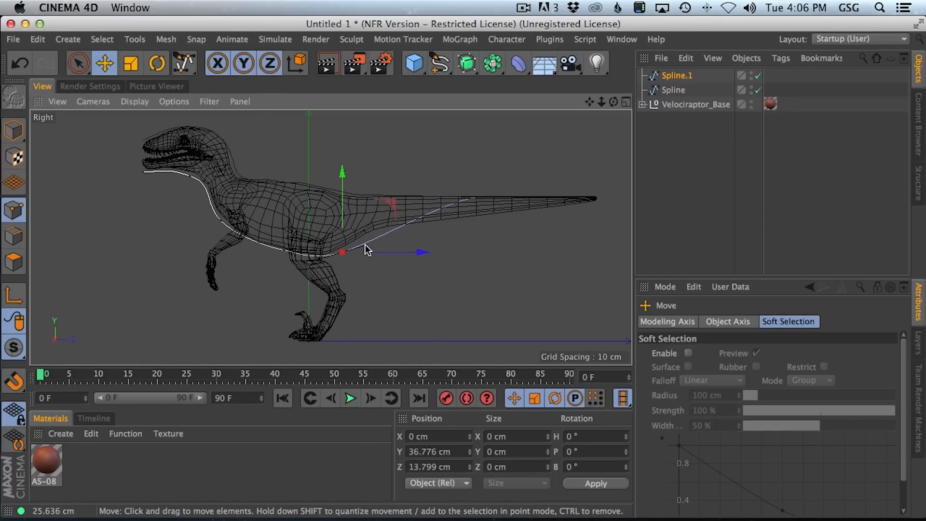
click(476, 199)
drag(479, 196, 444, 224)
drag(597, 200, 597, 204)
click(344, 252)
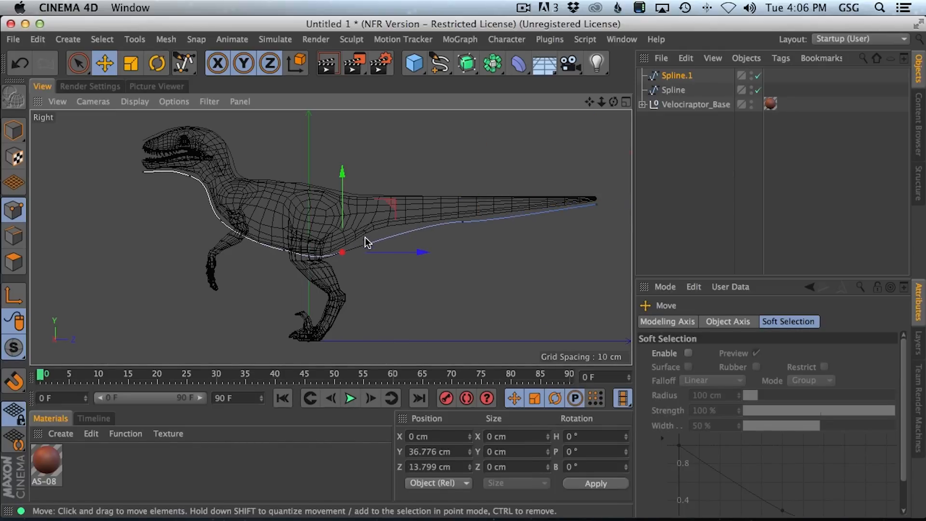
drag(362, 241, 369, 240)
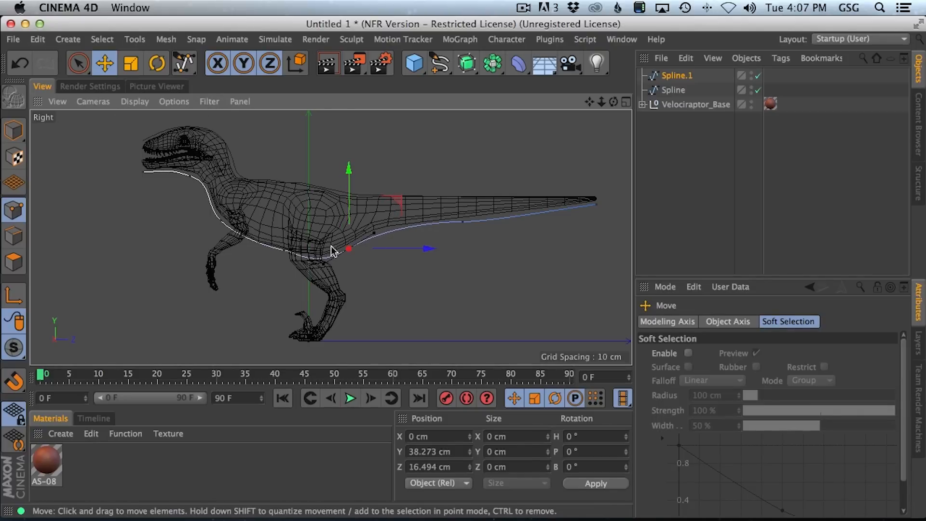
- Deselect the copied spline and switch to a maximized Perspective view
click(682, 138)
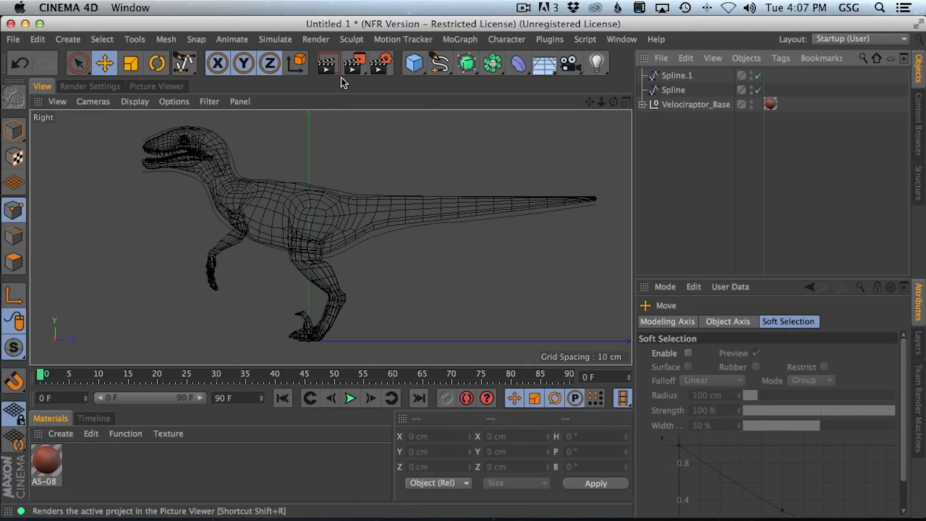
click(626, 101)
click(209, 159)
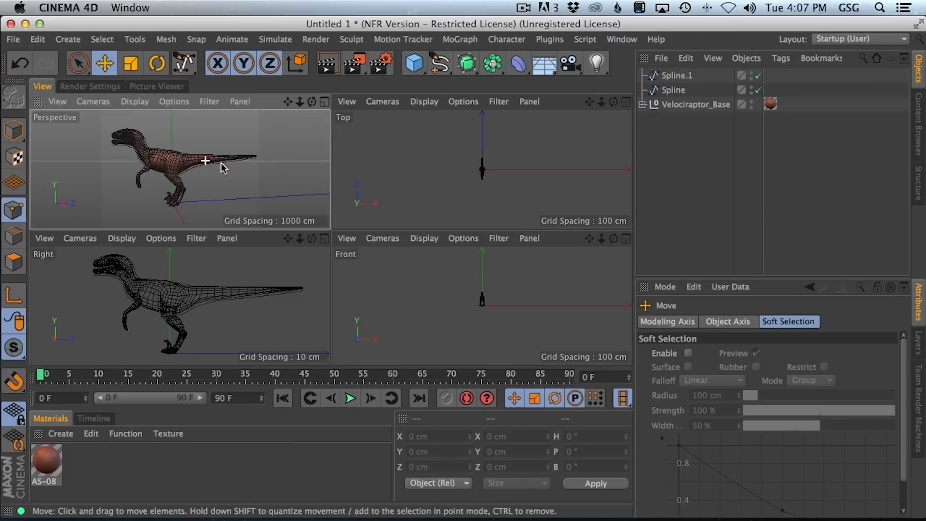
click(324, 101)
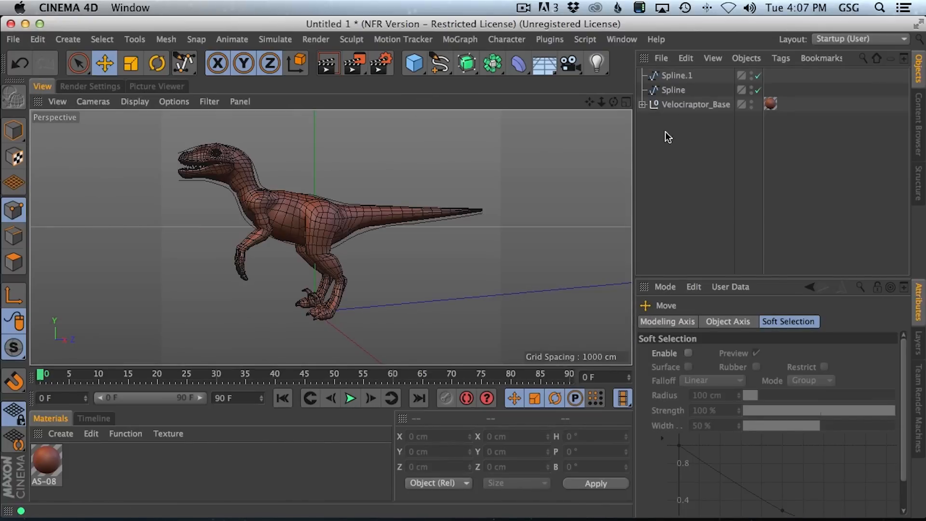
- Add a Sweep generator and an n-Side spline to the scene
click(493, 66)
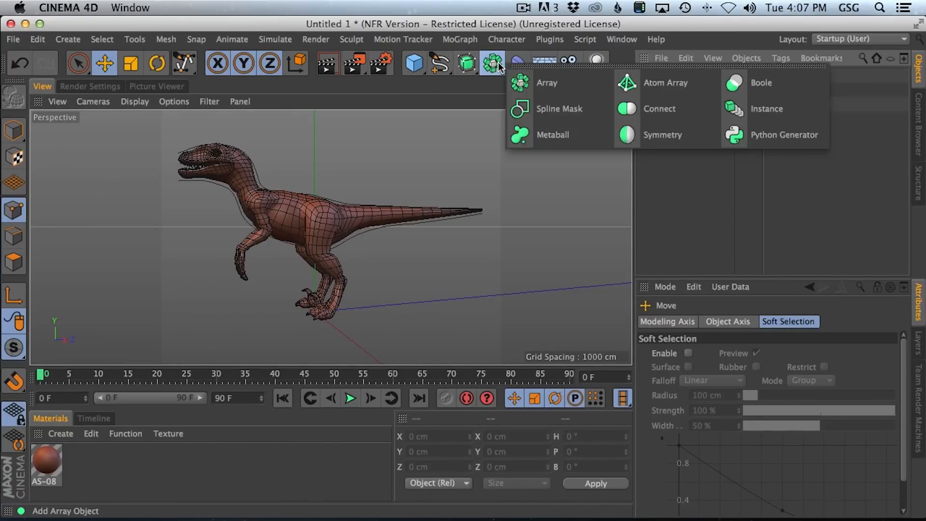
click(467, 63)
click(514, 134)
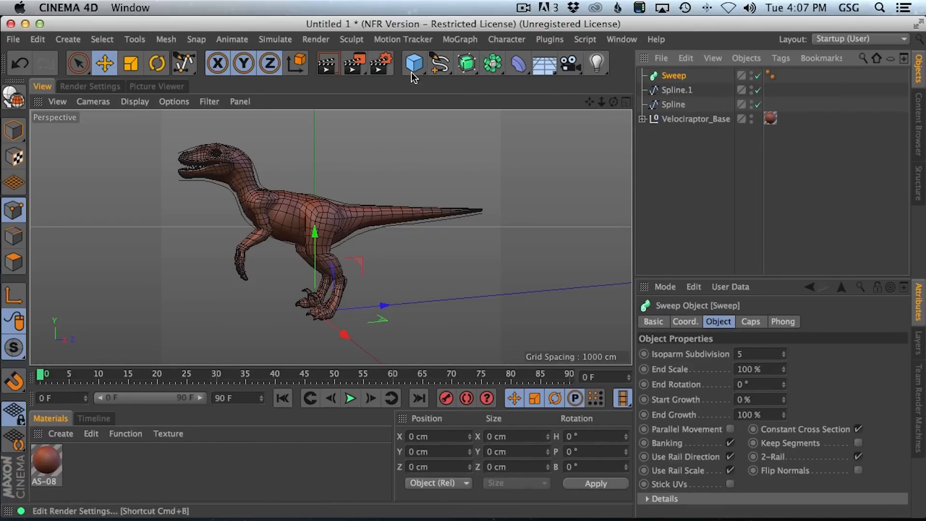
click(439, 68)
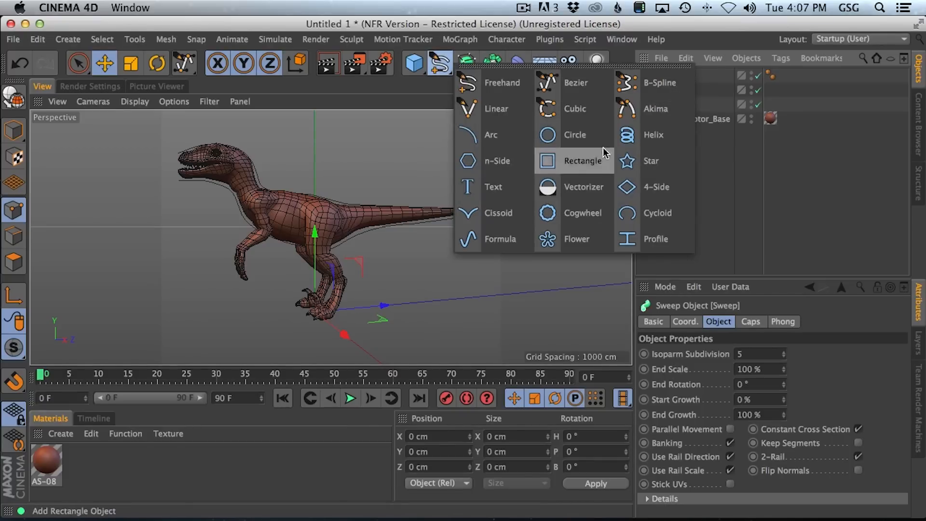
click(509, 158)
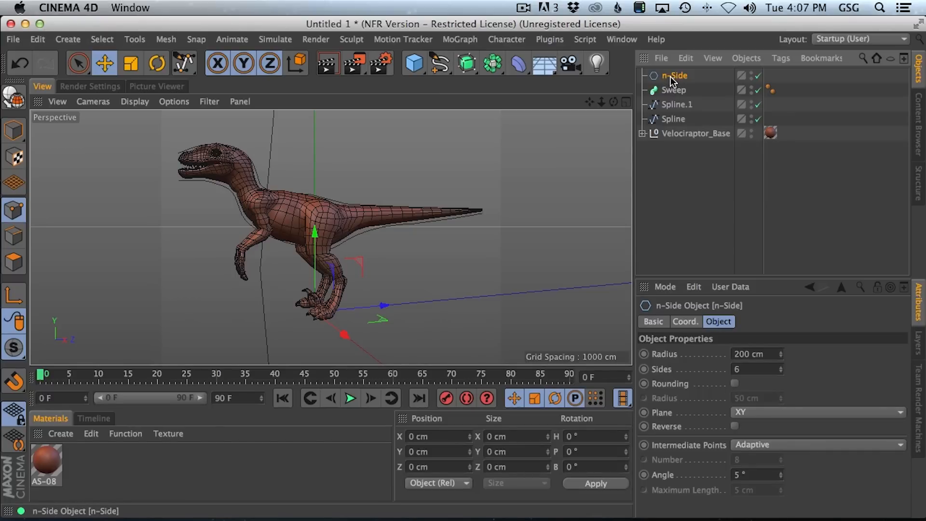
- Nest the n-Side, Spline.1 and Spline under the Sweep in that order, as profile, path and rail
drag(672, 79, 680, 96)
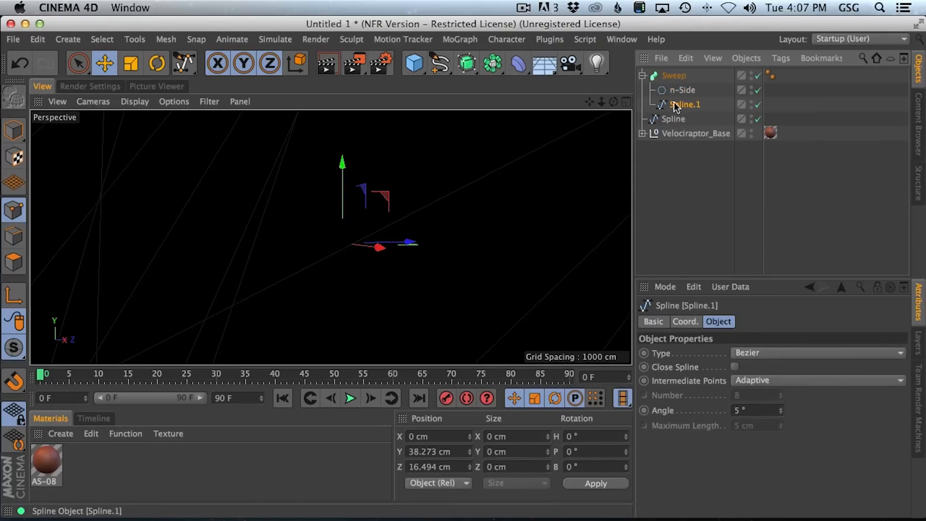
alt+right_drag(516, 194, 370, 249)
alt+drag(371, 249, 408, 255)
drag(676, 120, 690, 115)
scroll(420, 204, up, 8)
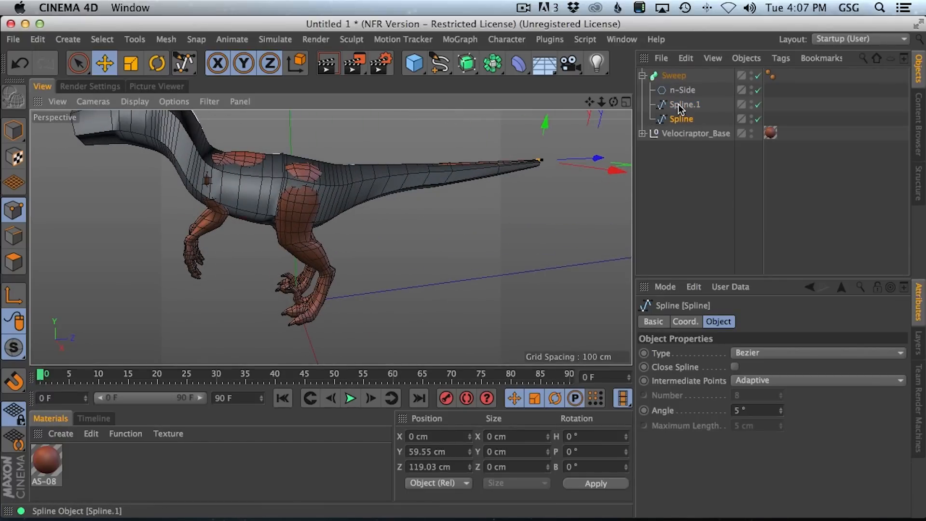
- Try the Sweep without the back spline as its rail, and undo the deletion
key(Delete)
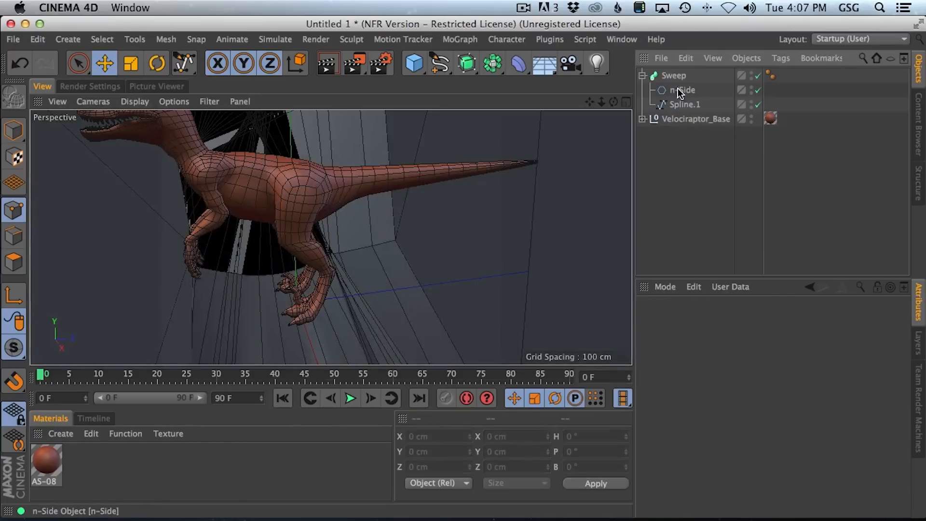
click(681, 92)
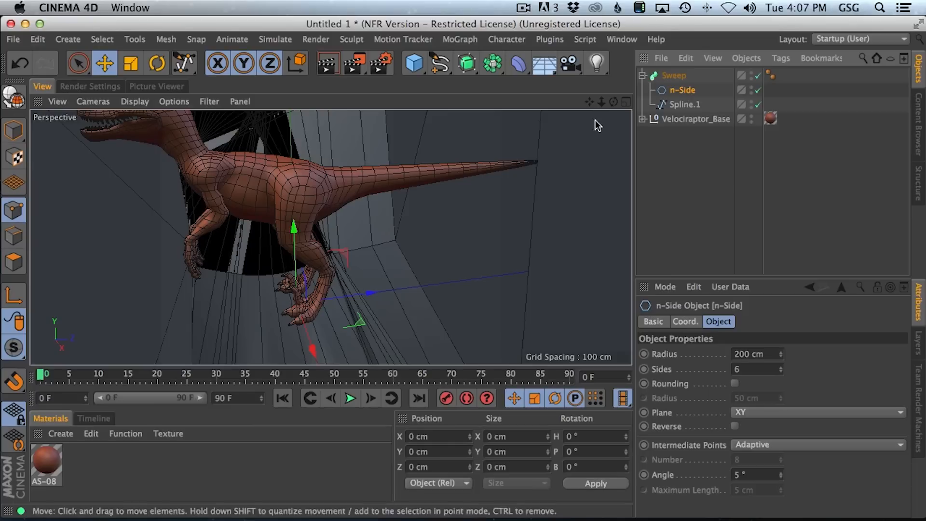
key(super+z)
key(super+z)
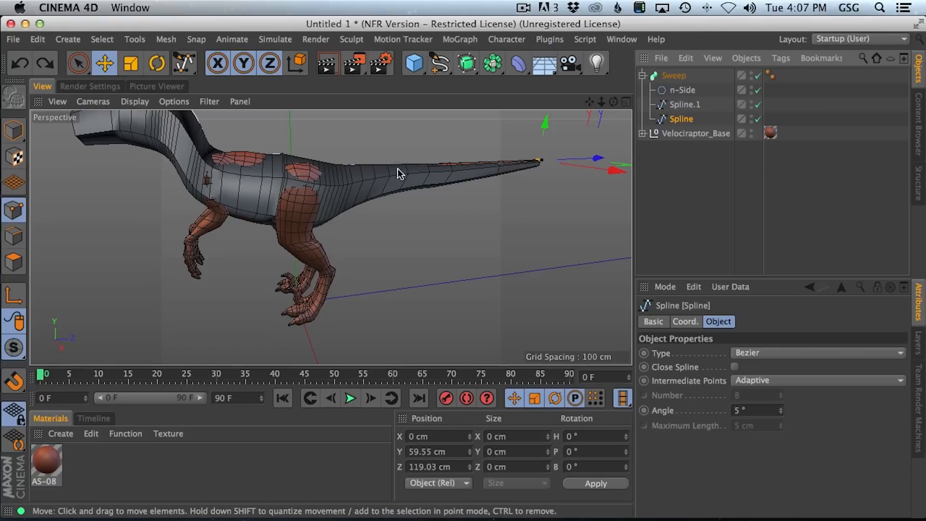
- Set Intermediate Points to None for both Spline.1 and Spline inside the Sweep
mouse_move(179, 152)
alt+mouse_down()
mouse_move(268, 161)
mouse_move(186, 139)
mouse_move(331, 140)
mouse_move(363, 215)
mouse_move(348, 230)
mouse_move(193, 209)
mouse_move(328, 206)
mouse_move(176, 161)
alt+mouse_up()
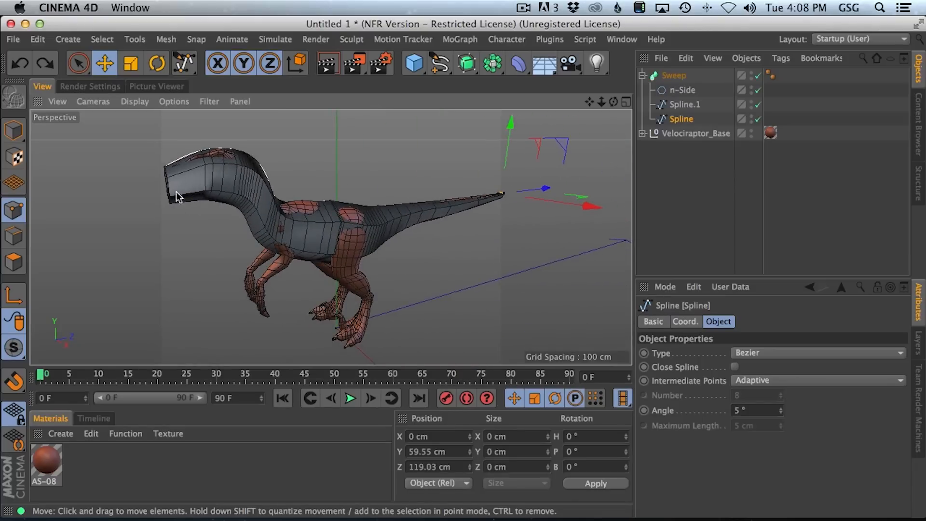
alt+drag(324, 261, 374, 213)
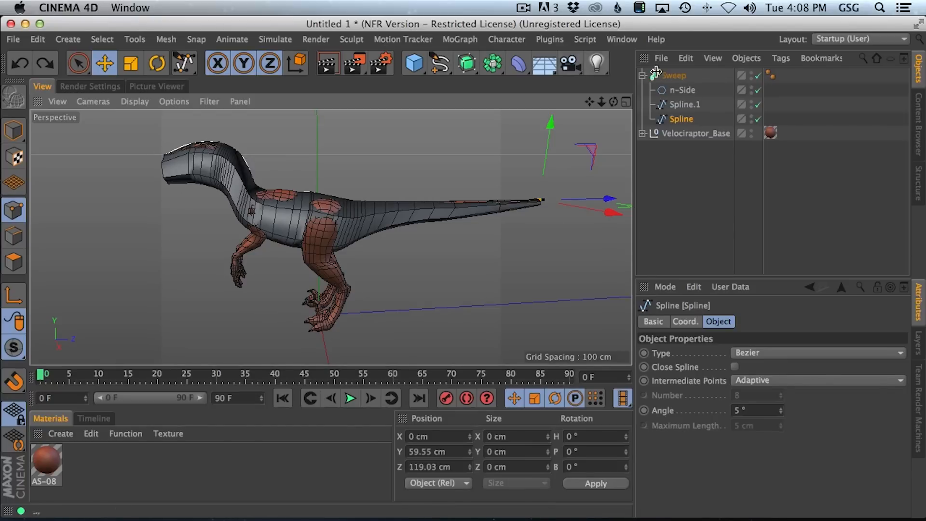
ctrl+click(682, 105)
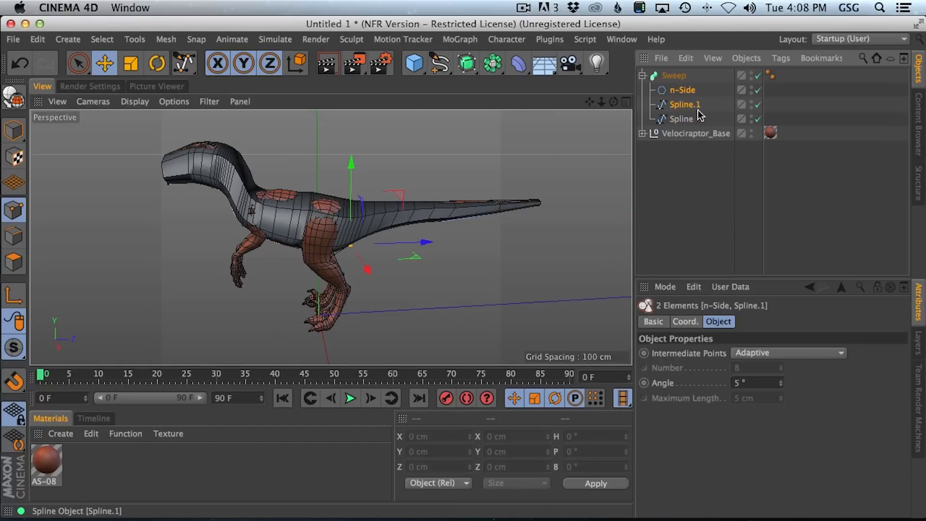
click(753, 382)
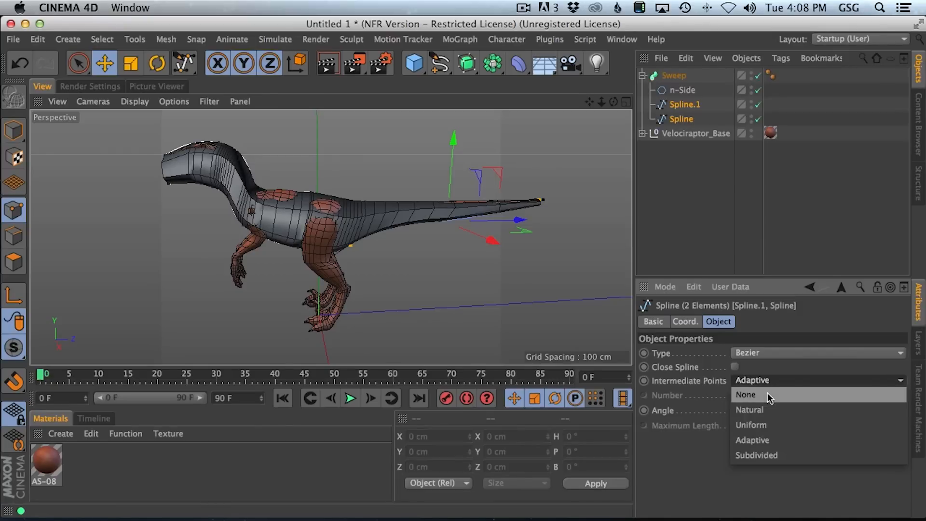
click(768, 394)
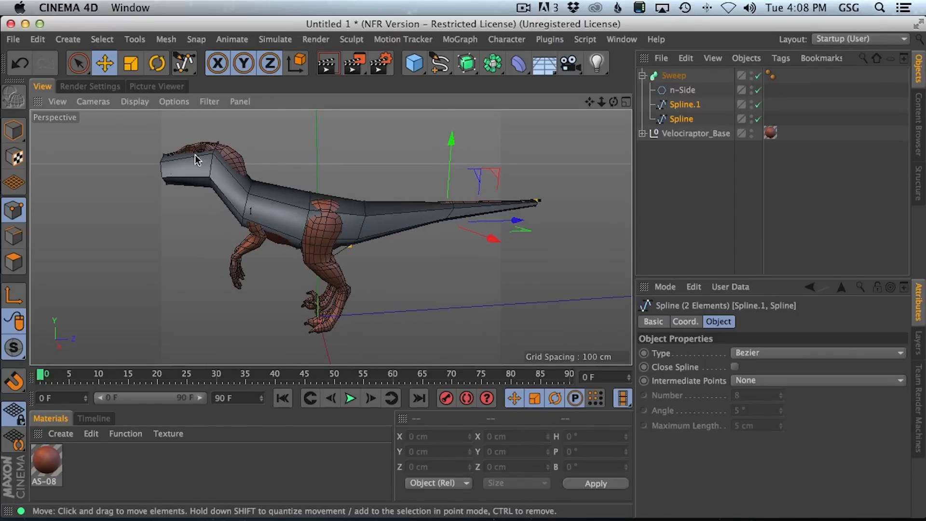
- Examine the low-resolution swept body against the velociraptor mesh from the side, above and the front
alt+drag(330, 230, 369, 203)
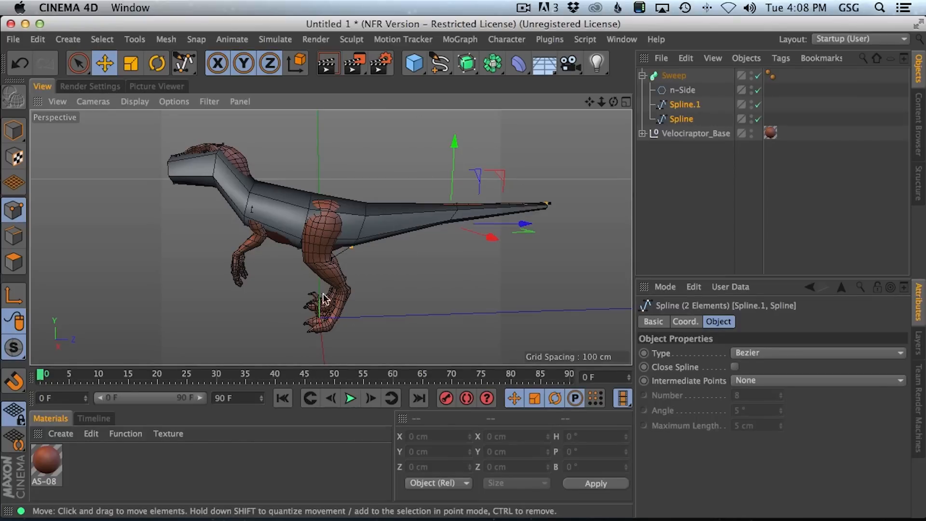
alt+drag(341, 234, 321, 255)
alt+middle_drag(321, 256, 399, 211)
alt+drag(368, 217, 398, 224)
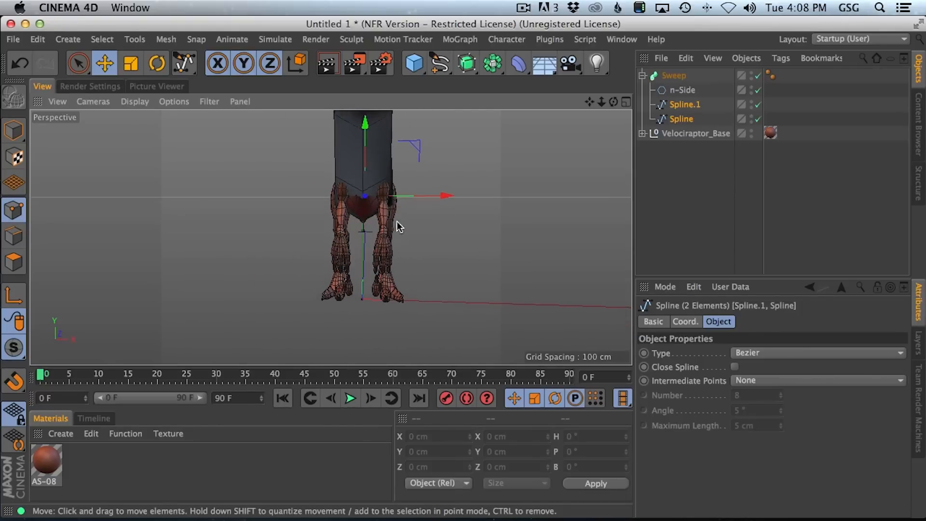
alt+middle_drag(390, 213, 377, 181)
alt+right_drag(378, 185, 391, 200)
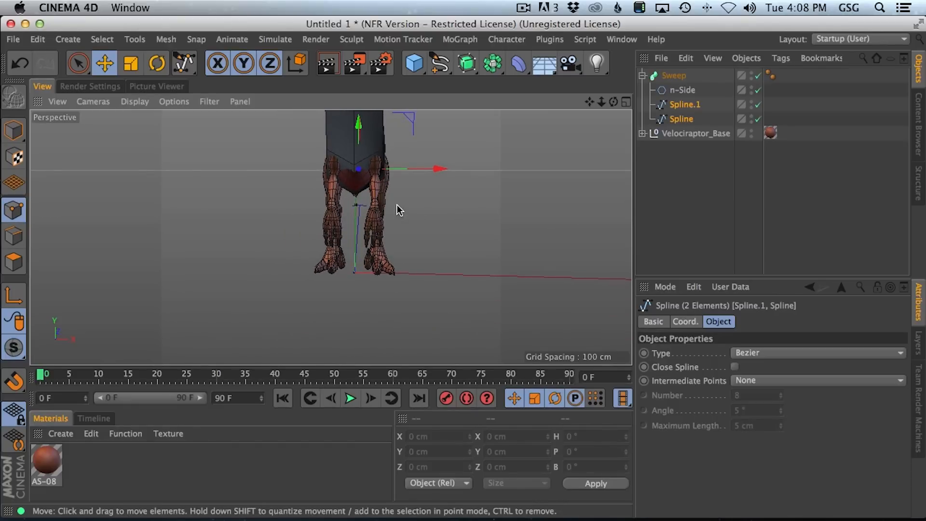
alt+drag(403, 249, 340, 157)
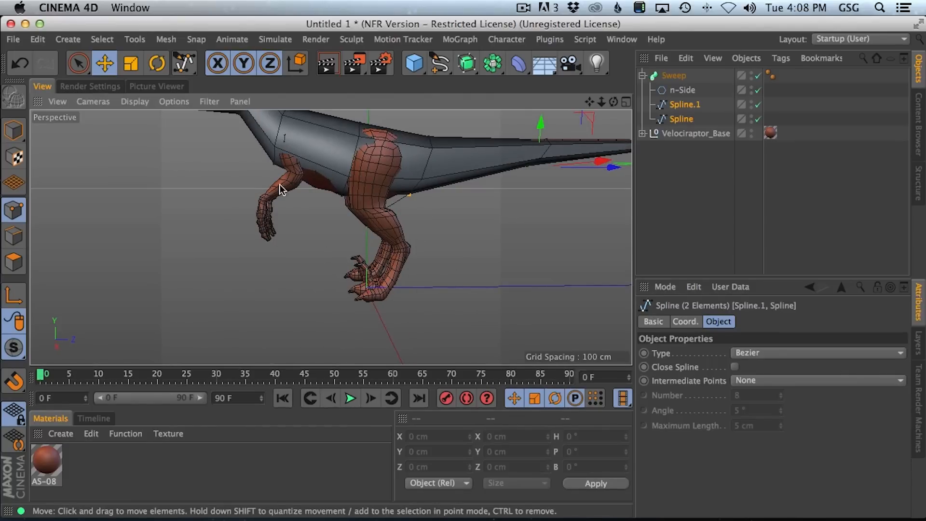
scroll(381, 171, down, 6)
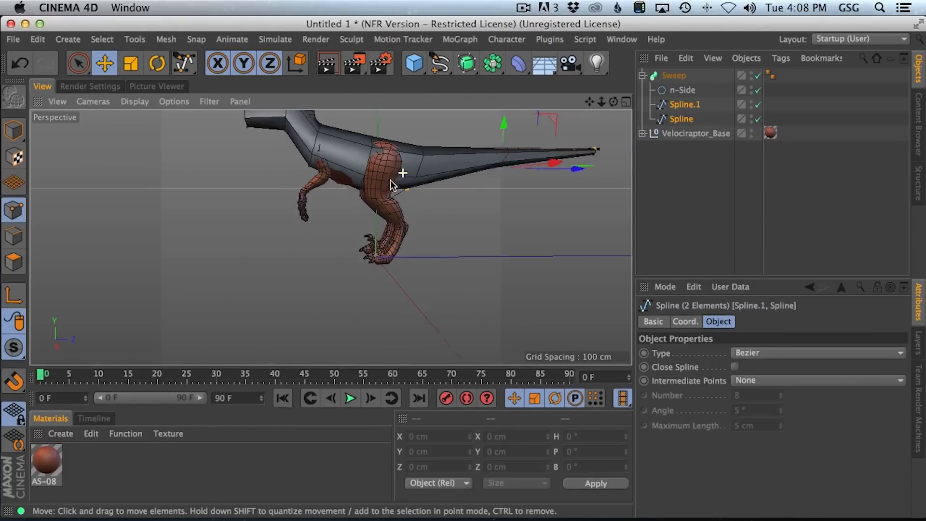
alt+drag(367, 199, 378, 356)
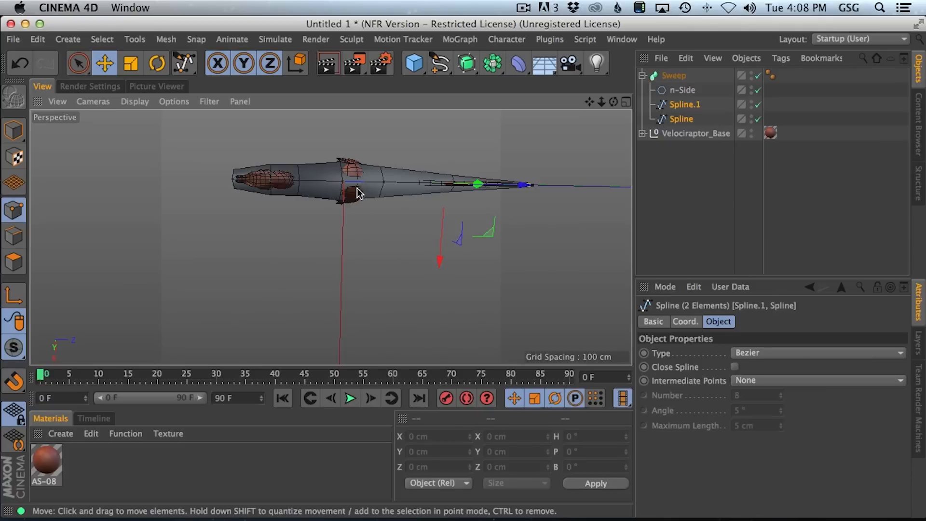
alt+drag(344, 261, 422, 174)
alt+right_drag(288, 160, 326, 147)
alt+middle_drag(313, 169, 340, 198)
alt+drag(340, 198, 325, 192)
alt+right_drag(352, 169, 348, 167)
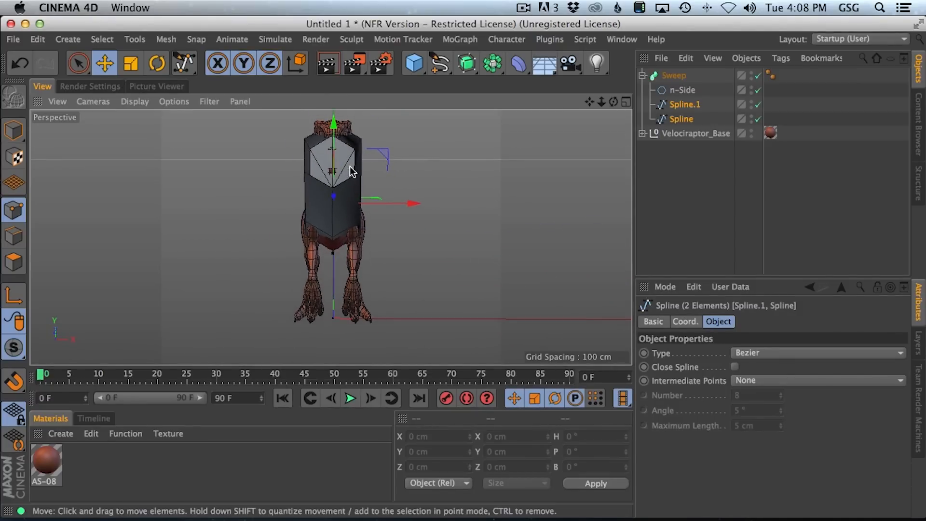
alt+middle_drag(352, 163, 362, 167)
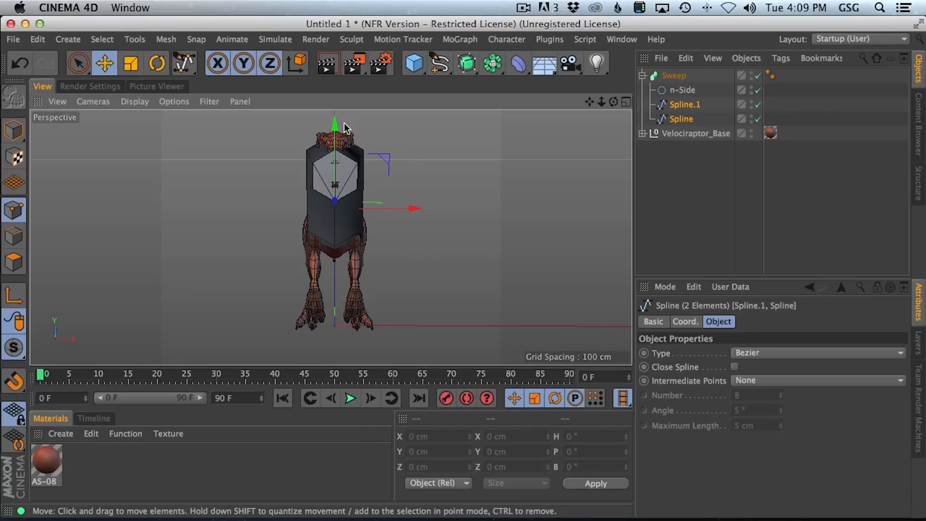
- Try moving the belly spline point just ahead of the hind leg sideways along X
alt+drag(383, 229, 230, 163)
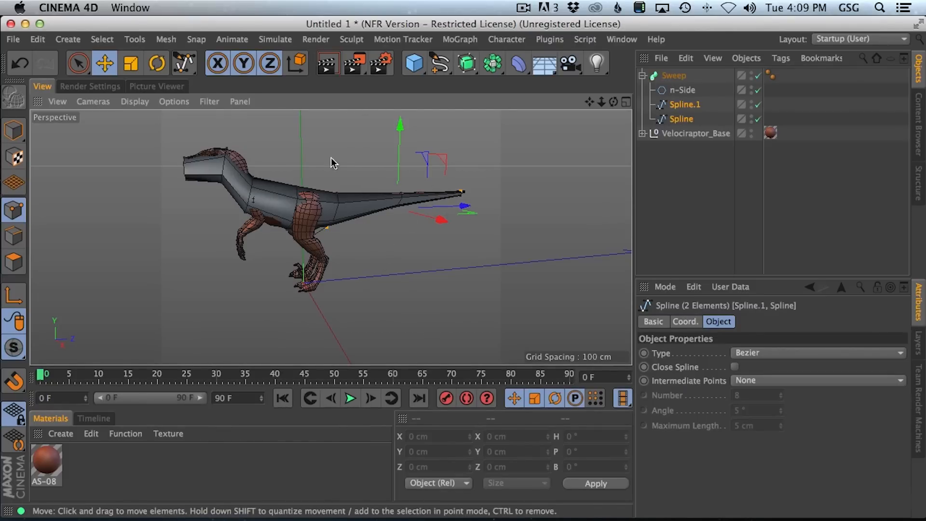
alt+drag(287, 206, 196, 163)
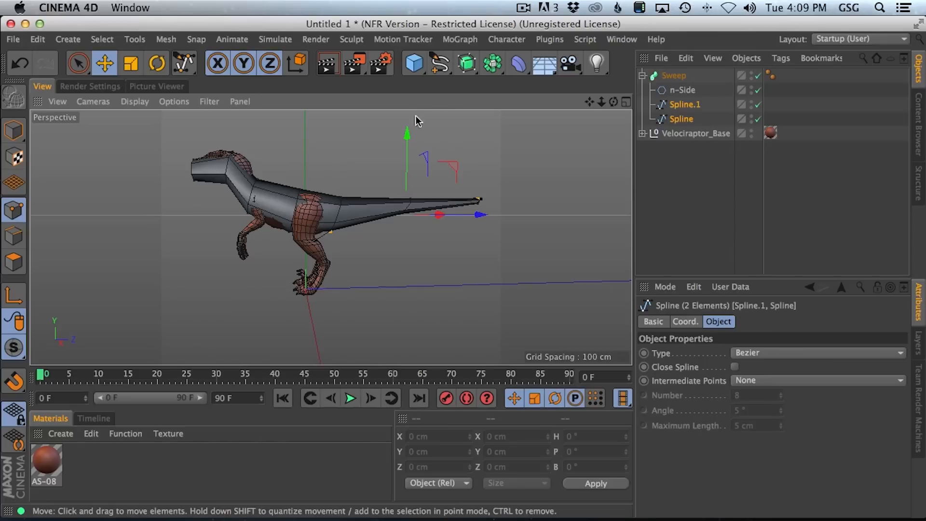
alt+drag(313, 180, 346, 228)
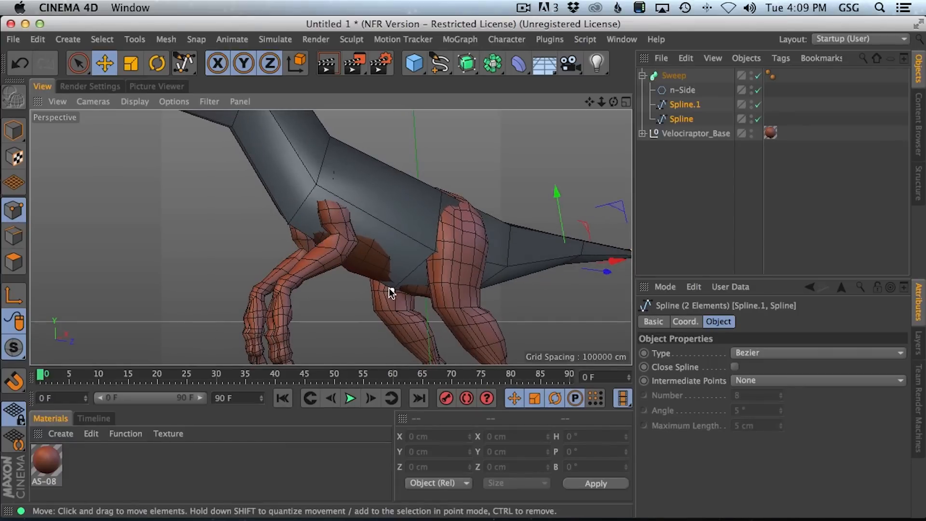
alt+drag(380, 221, 396, 288)
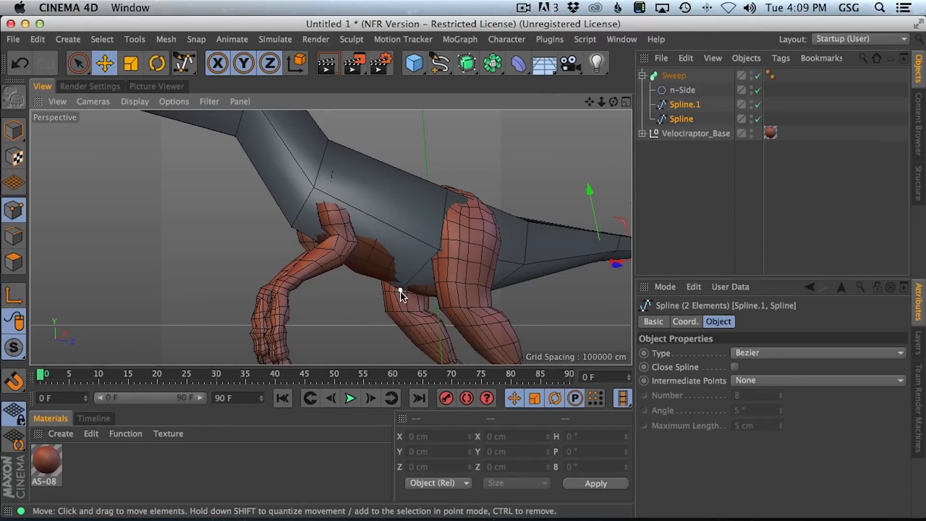
drag(396, 221, 397, 224)
drag(431, 300, 436, 294)
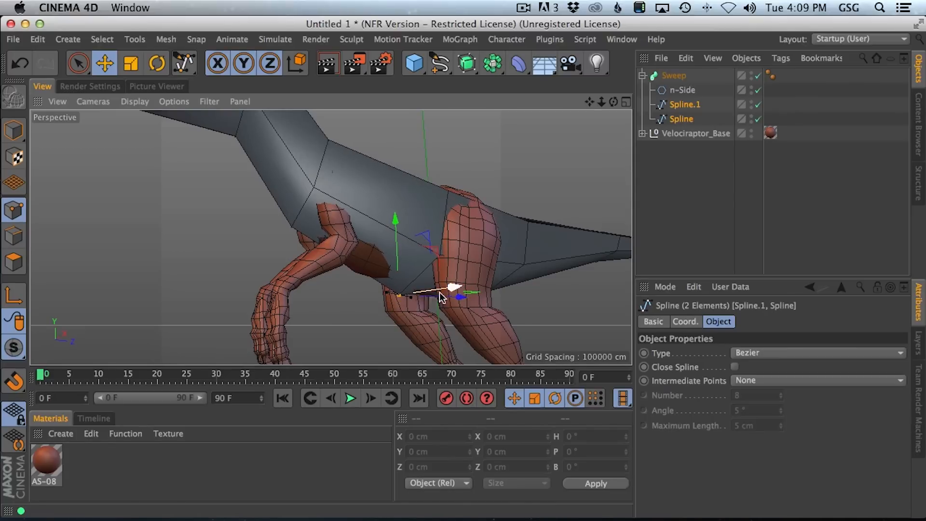
- Examine how the swept body fits the raptor's chest, thighs and tail from the side, front and underside
alt+drag(410, 236, 354, 262)
alt+drag(363, 183, 360, 222)
alt+drag(477, 242, 467, 208)
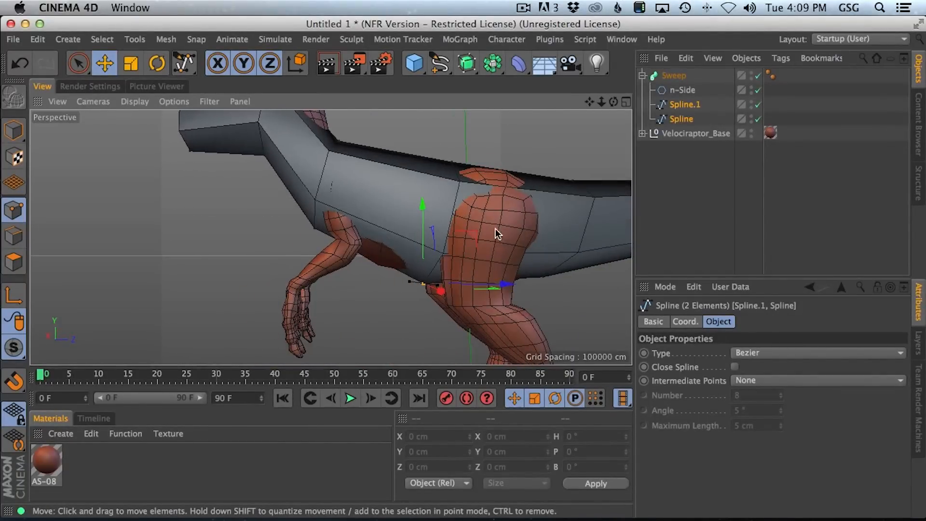
alt+drag(497, 236, 398, 184)
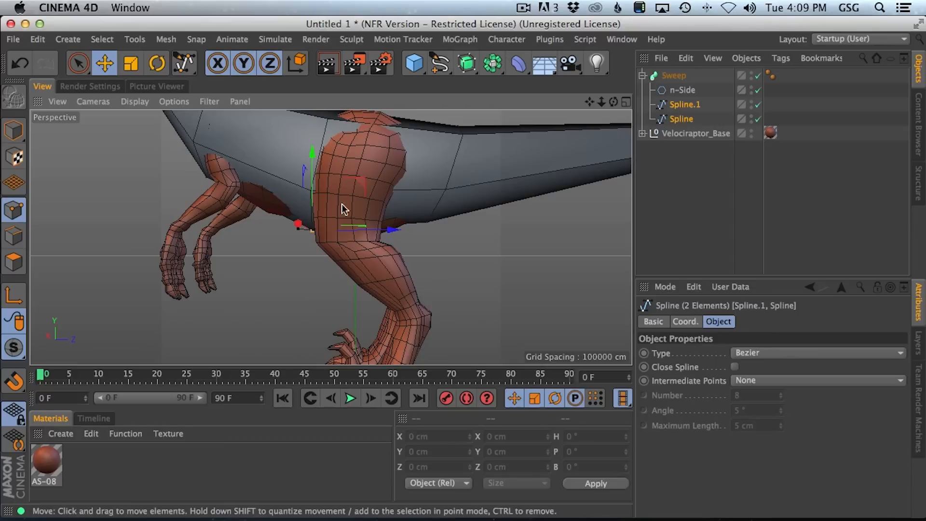
alt+drag(337, 186, 424, 218)
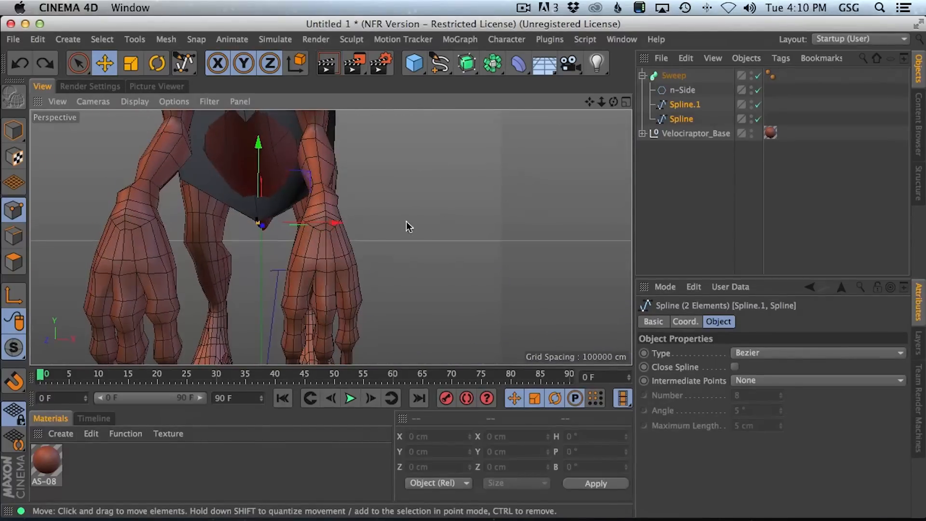
scroll(309, 191, up, 5)
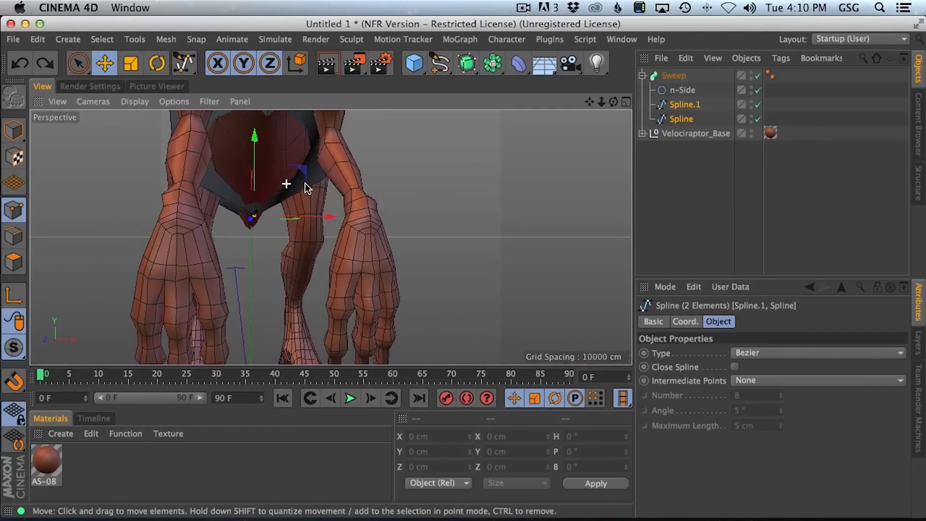
alt+drag(300, 171, 294, 192)
scroll(292, 188, down, 6)
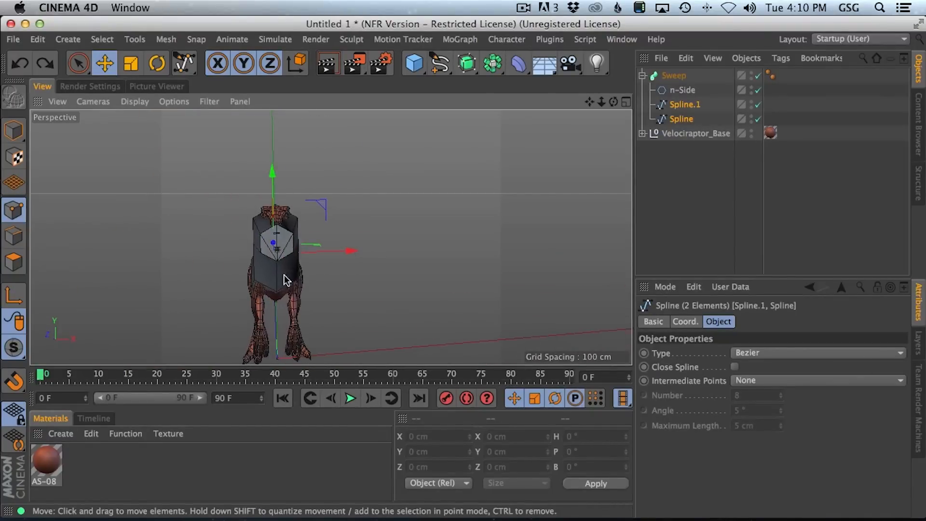
alt+drag(290, 229, 266, 241)
click(627, 102)
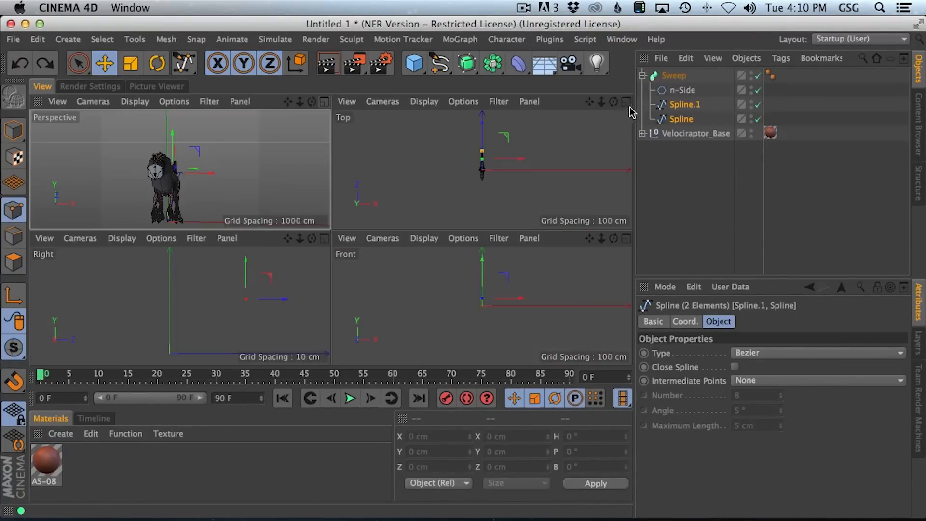
click(325, 102)
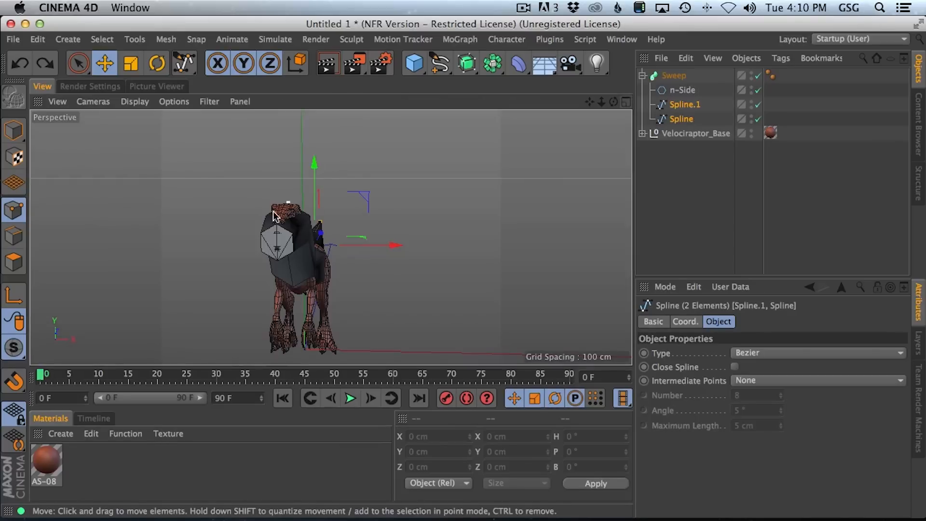
alt+drag(297, 194, 306, 165)
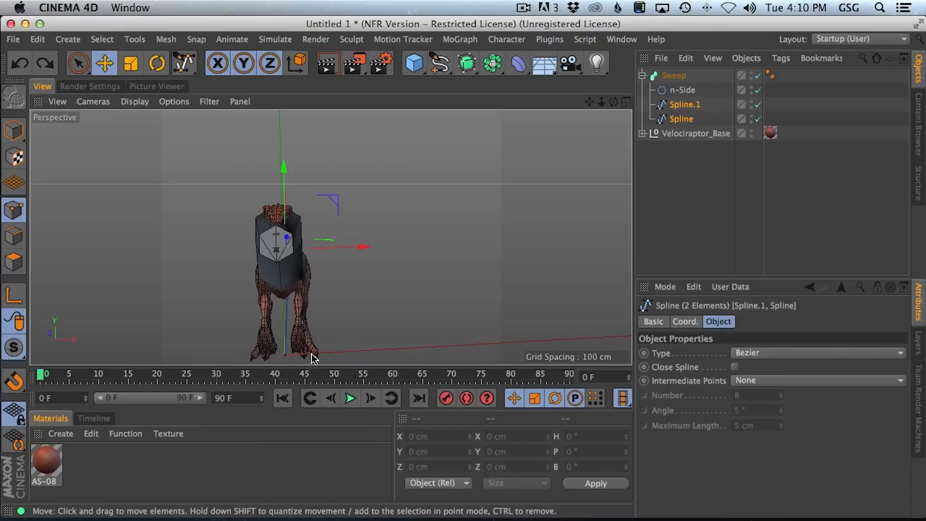
alt+drag(307, 259, 140, 269)
scroll(355, 225, up, 6)
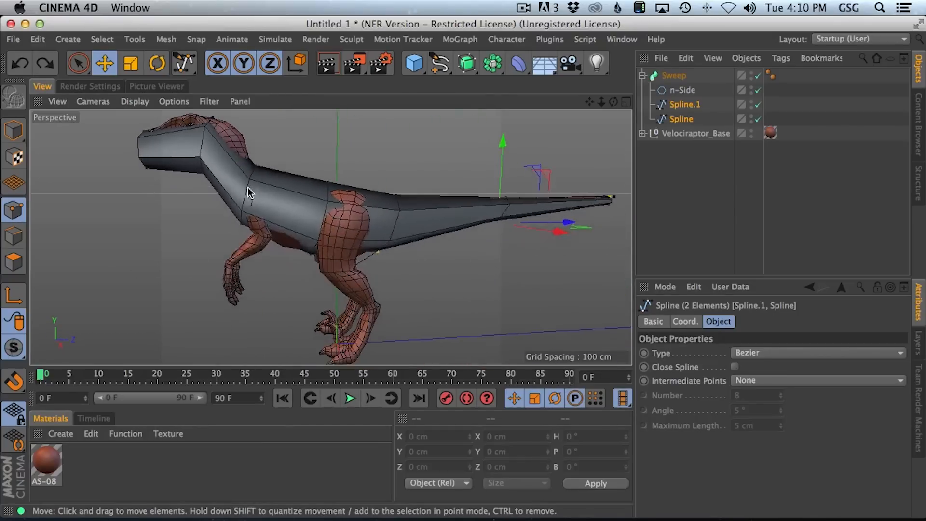
scroll(355, 220, down, 8)
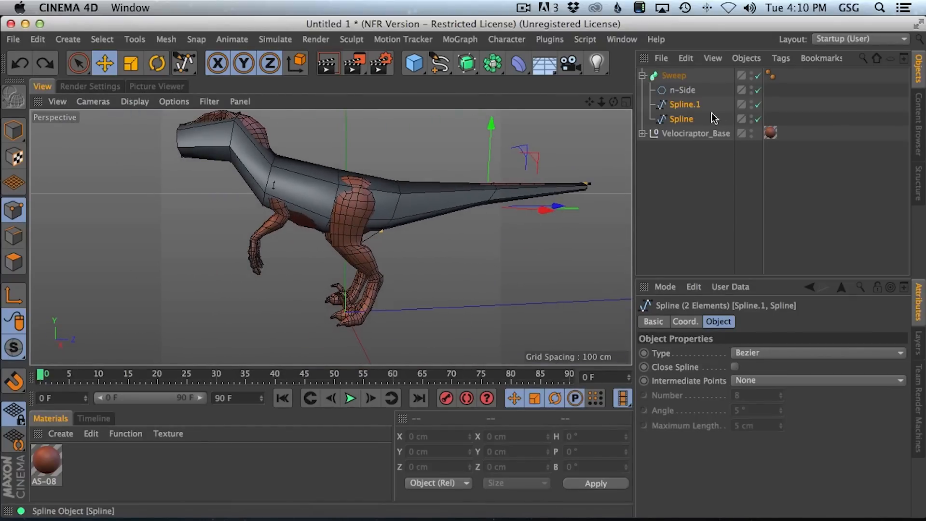
- In the Right view, start a separate Bezier spline behind the thigh at about Y 35.8 cm, Z 6.9 cm
click(626, 102)
click(327, 237)
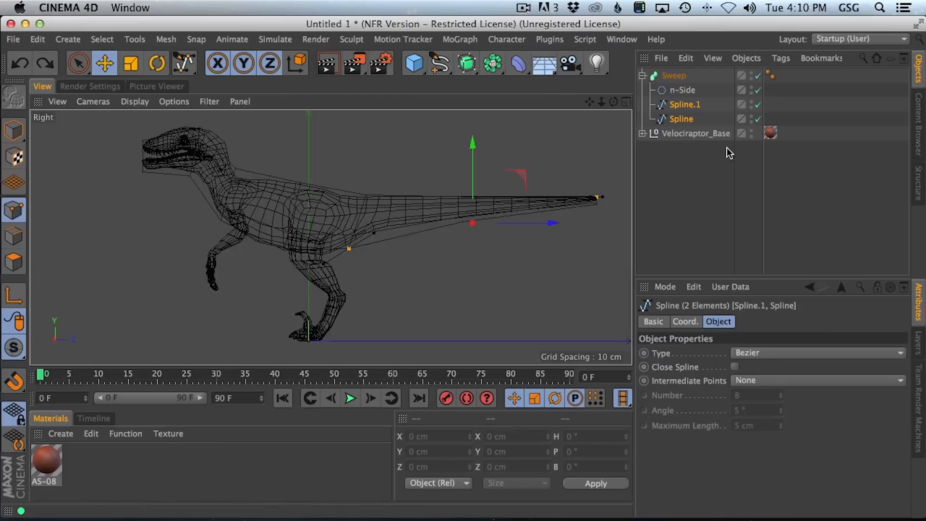
click(439, 67)
click(574, 83)
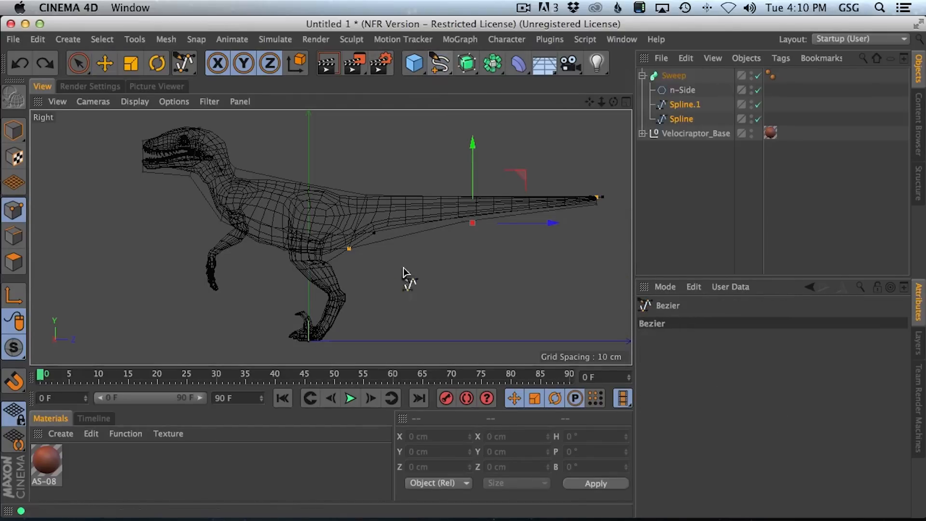
scroll(351, 275, up, 6)
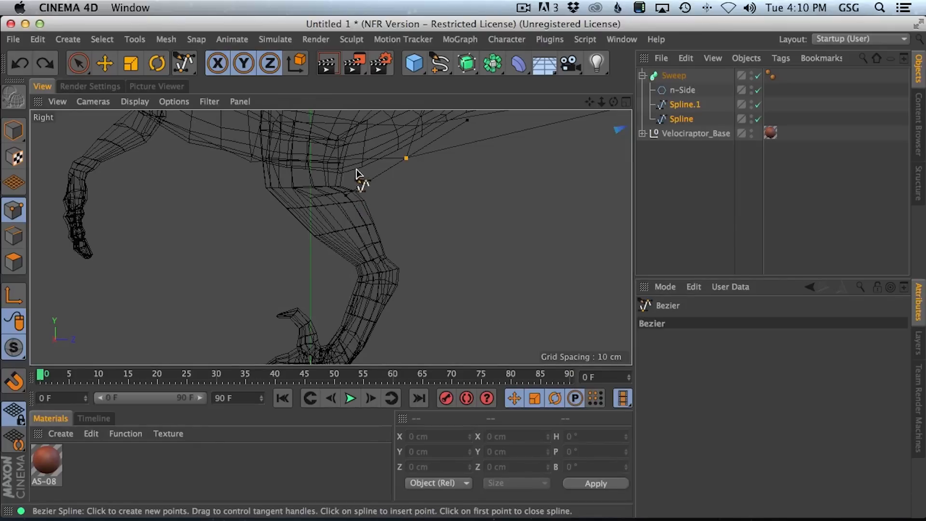
click(680, 120)
click(674, 76)
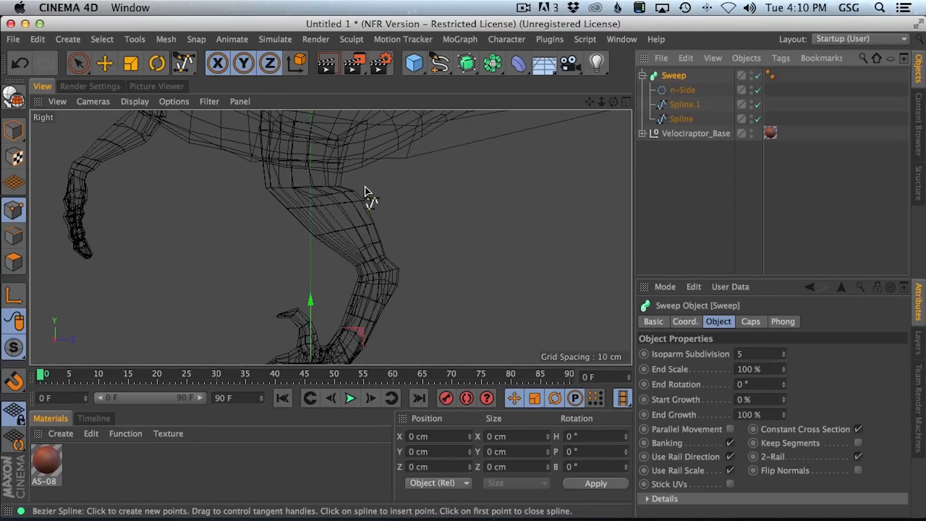
click(687, 162)
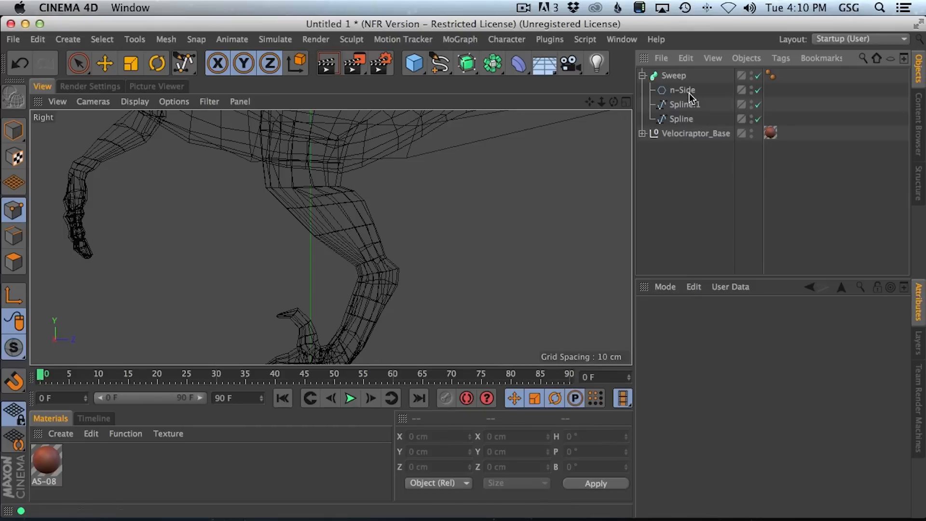
drag(439, 64, 572, 83)
click(351, 172)
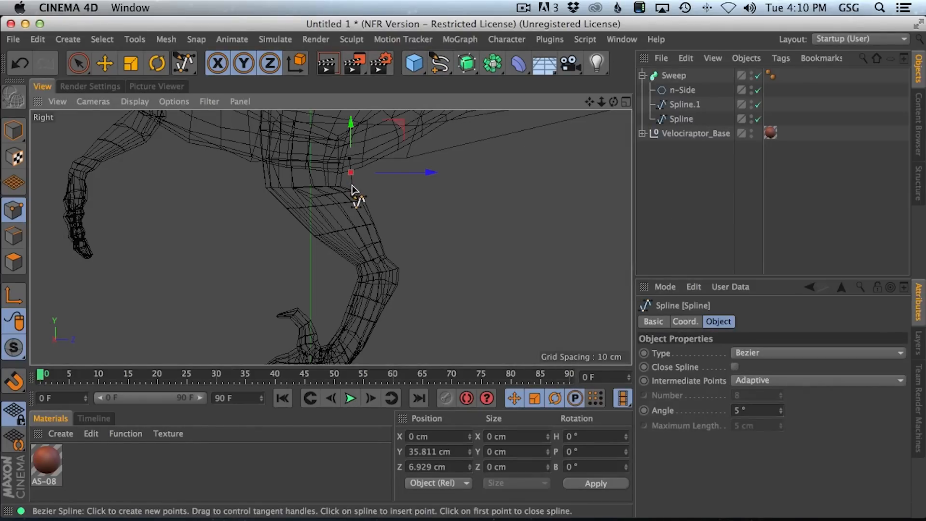
click(361, 189)
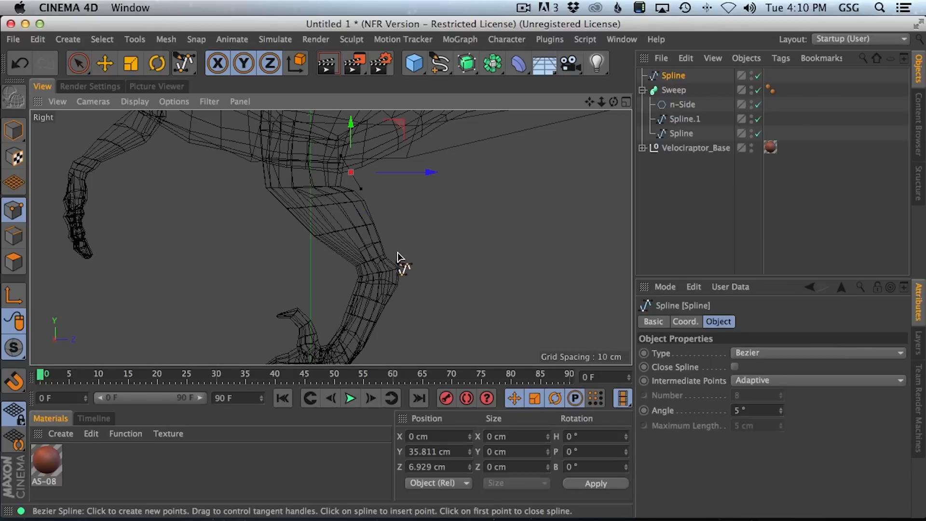
- Continue the leg spline around the back joint to the heel, and end it under the toes at about Z -7.1 cm
drag(403, 268, 404, 286)
alt+middle_drag(402, 286, 429, 187)
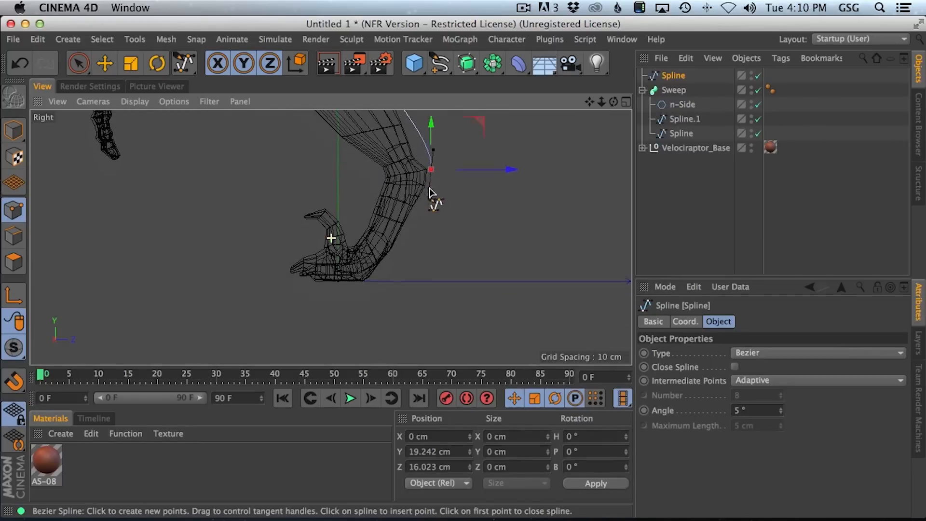
drag(379, 275, 371, 282)
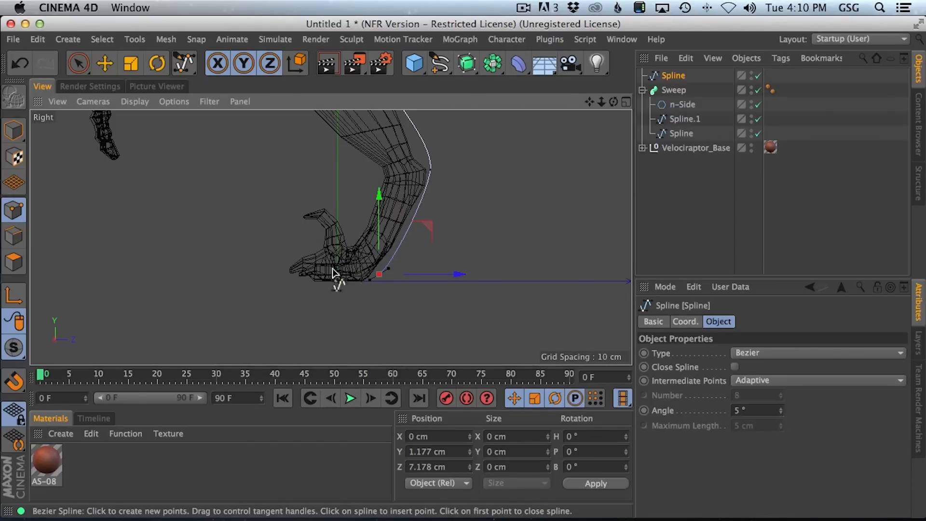
alt+middle_drag(399, 186, 428, 199)
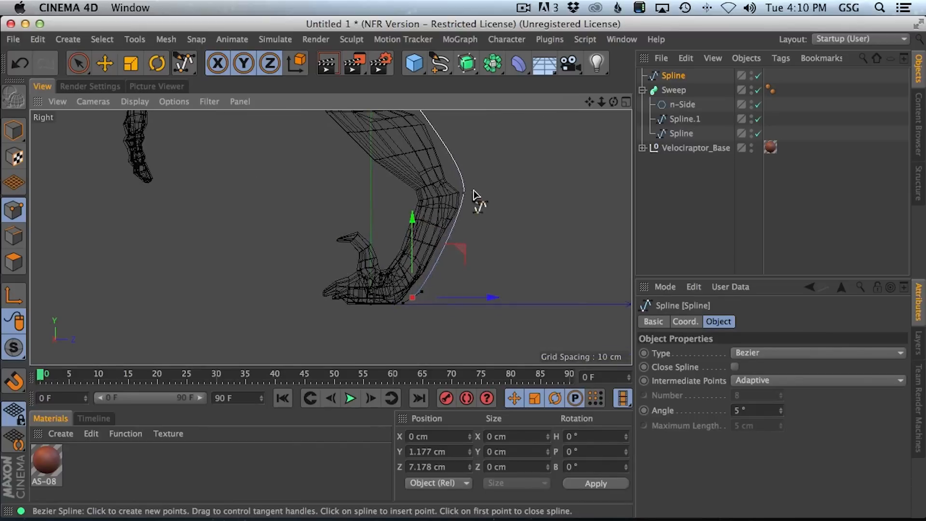
alt+middle_drag(443, 167, 441, 190)
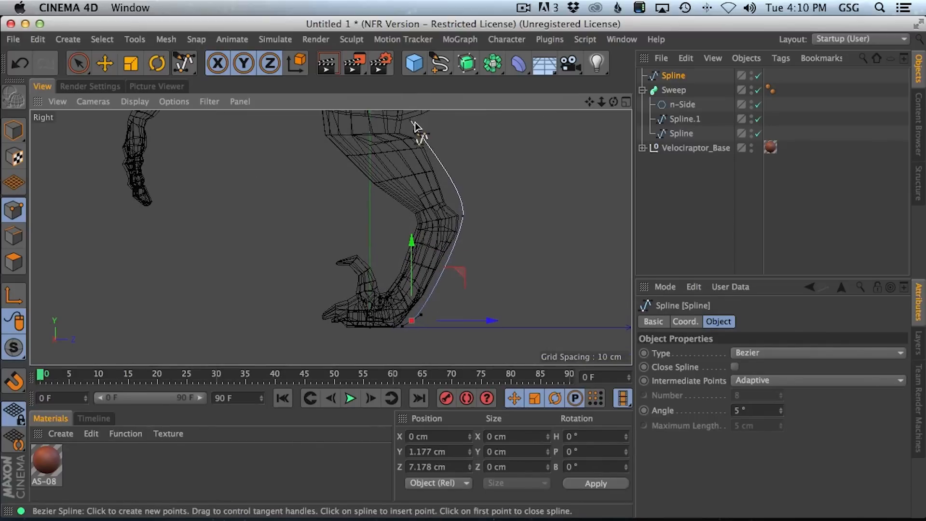
alt+middle_drag(417, 271, 429, 229)
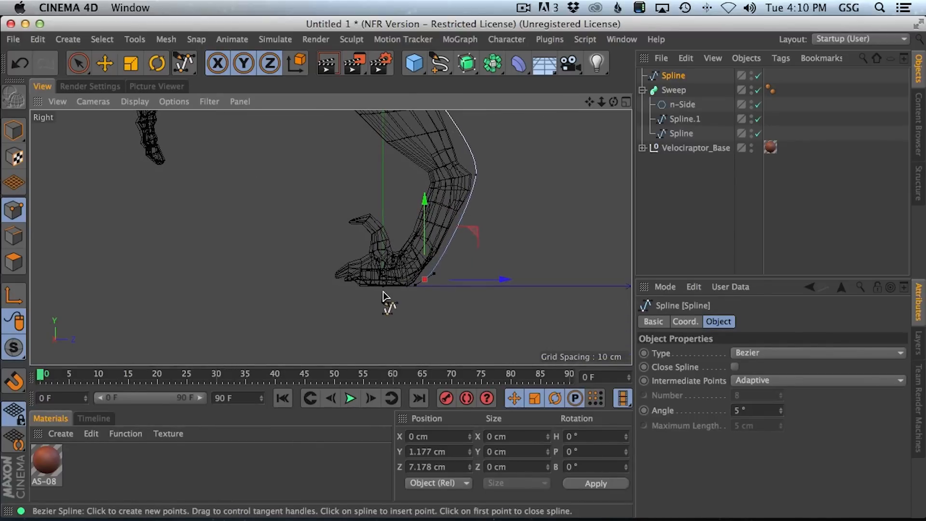
click(341, 286)
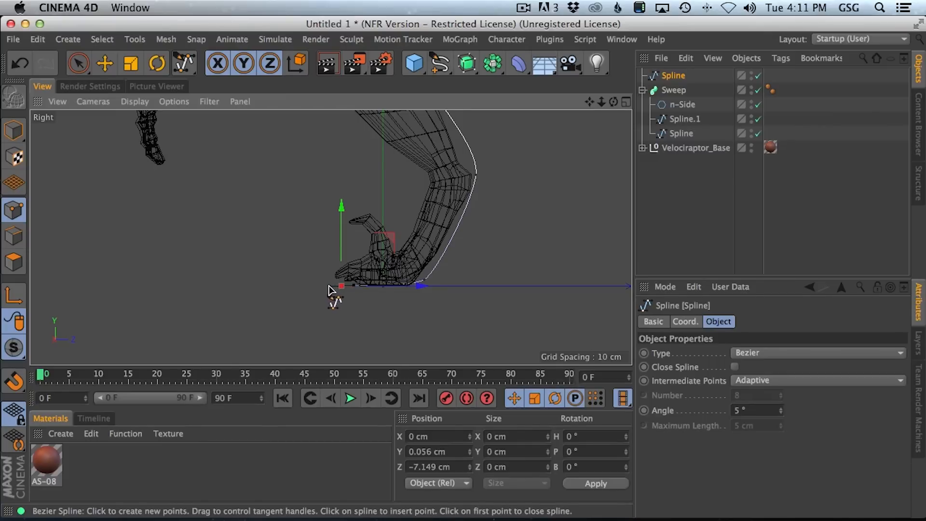
- Move the leg spline's toe point forward to about Z -8.5 cm and its heel point to about Y 0.7 cm, Z 7.7 cm
click(105, 64)
drag(392, 282, 387, 283)
click(505, 255)
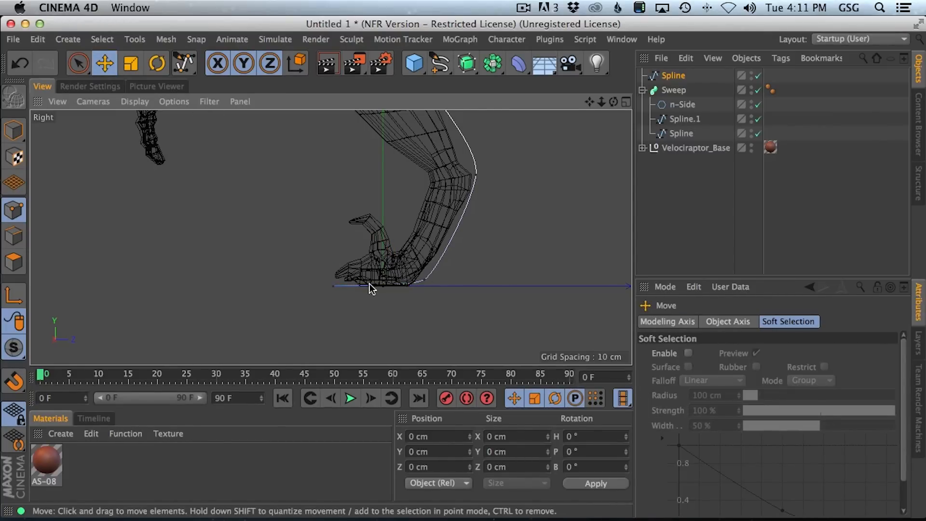
click(426, 282)
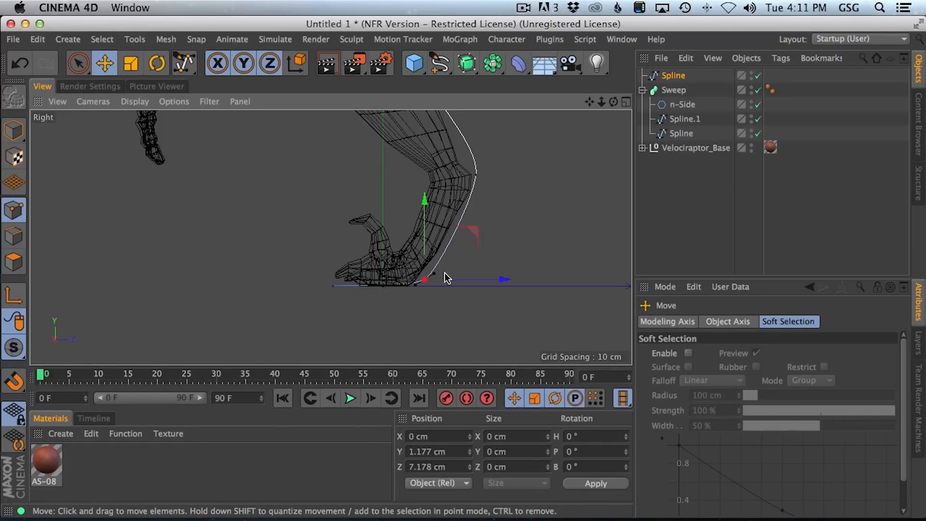
drag(455, 281, 457, 281)
drag(427, 231, 430, 234)
- Duplicate the leg spline and raise the copy's toe point to about Y 6.7 cm
click(675, 77)
alt+middle_drag(472, 199, 488, 251)
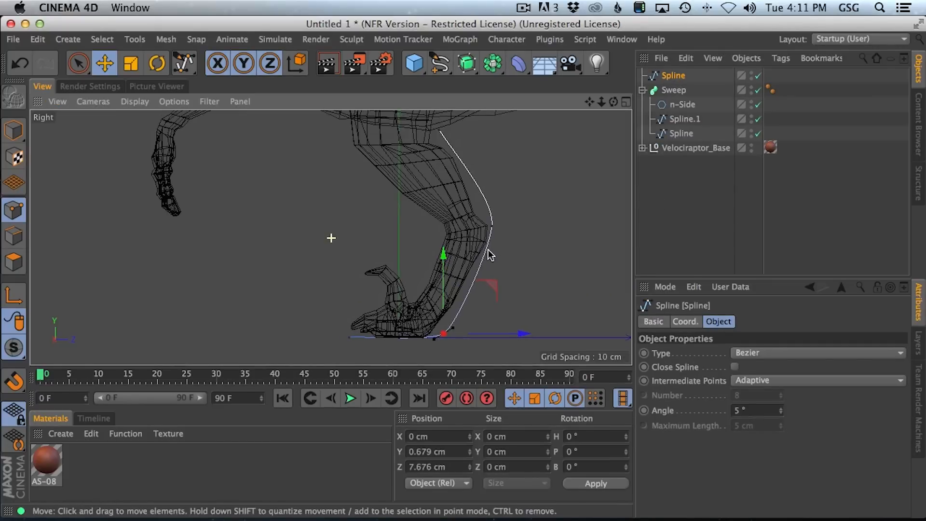
key(ctrl+c)
key(ctrl+v)
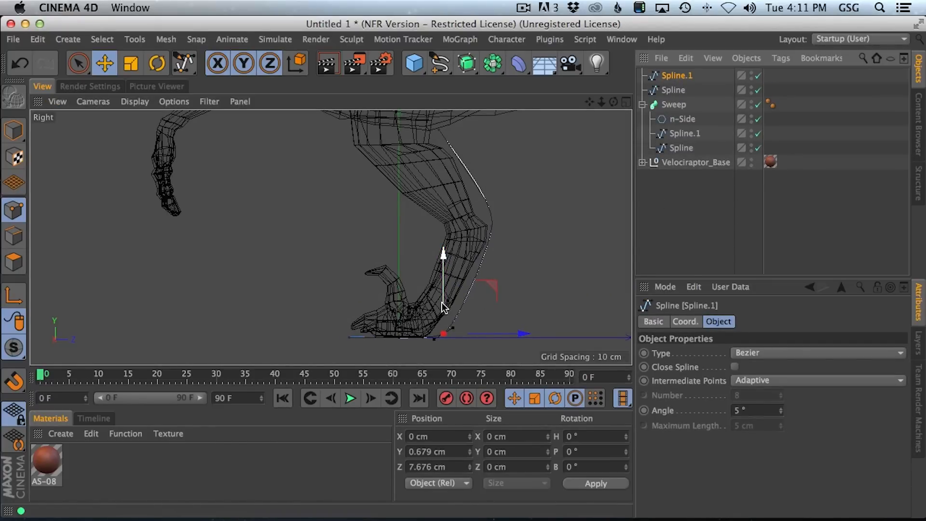
click(349, 336)
drag(350, 301, 350, 265)
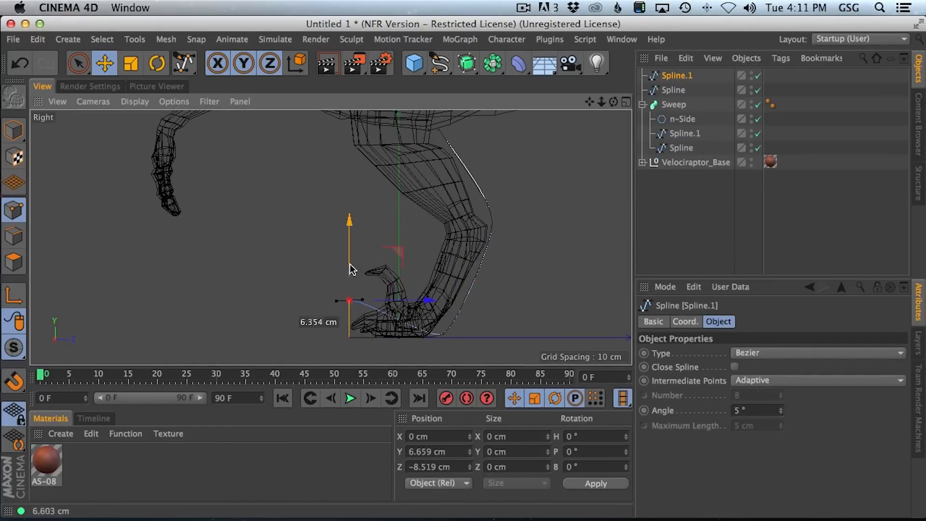
- Move the copied leg spline's heel point up to about Y 13.5 cm above the raised toe, and its joint point to about Y 14.8 cm, Z 5.6 cm
click(442, 332)
drag(445, 309, 449, 235)
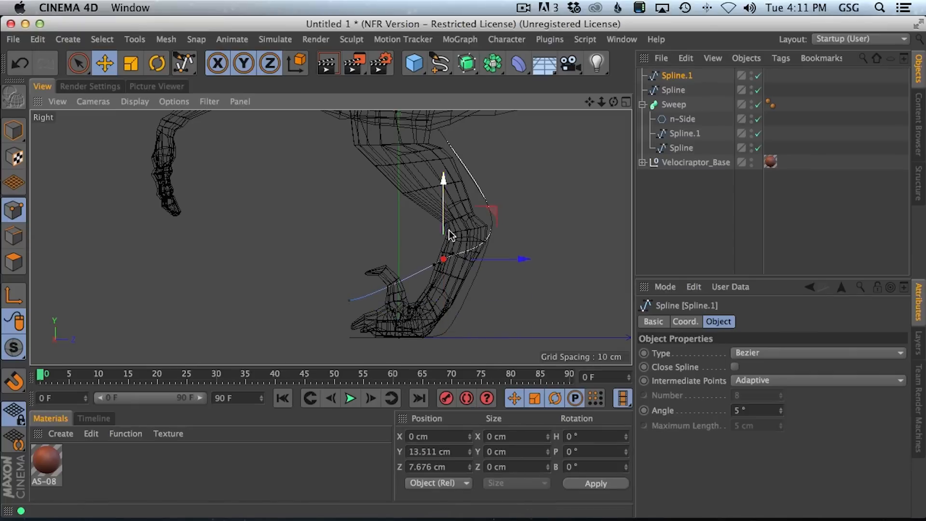
drag(511, 262, 436, 257)
click(493, 224)
drag(523, 227, 438, 224)
drag(436, 187, 434, 212)
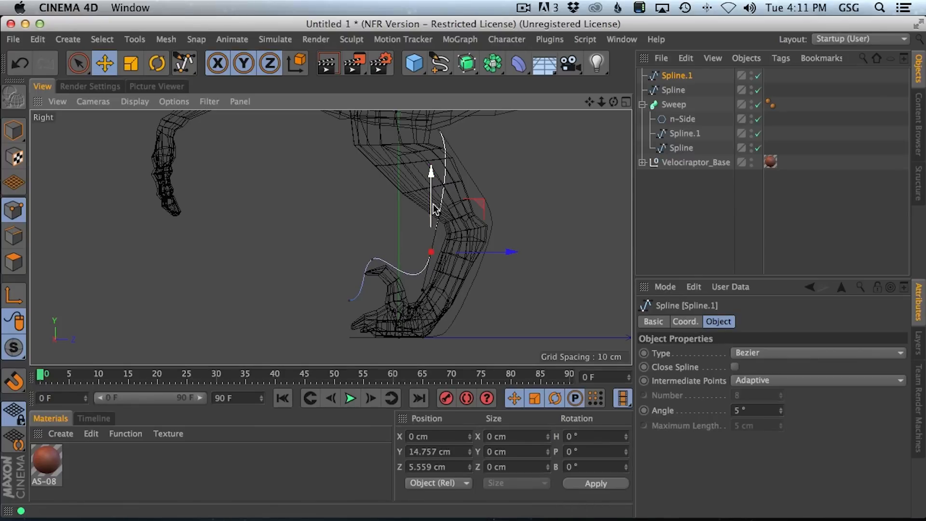
drag(434, 211, 433, 210)
- Move the copied leg spline's upper end point forward to about Z -12.8 cm and raise its joint point to about Y 15 cm
click(442, 133)
drag(478, 133, 361, 131)
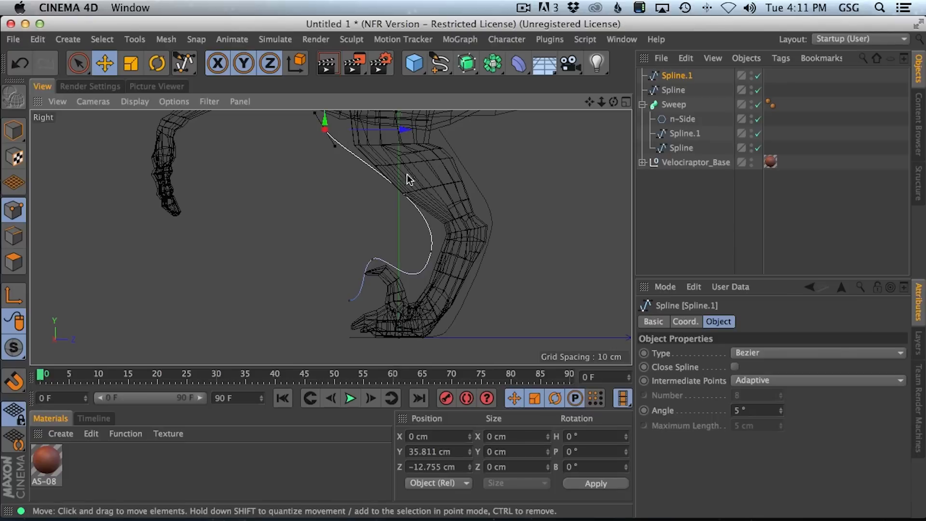
click(431, 251)
mouse_move(435, 213)
mouse_down()
mouse_move(430, 243)
mouse_move(439, 223)
mouse_up()
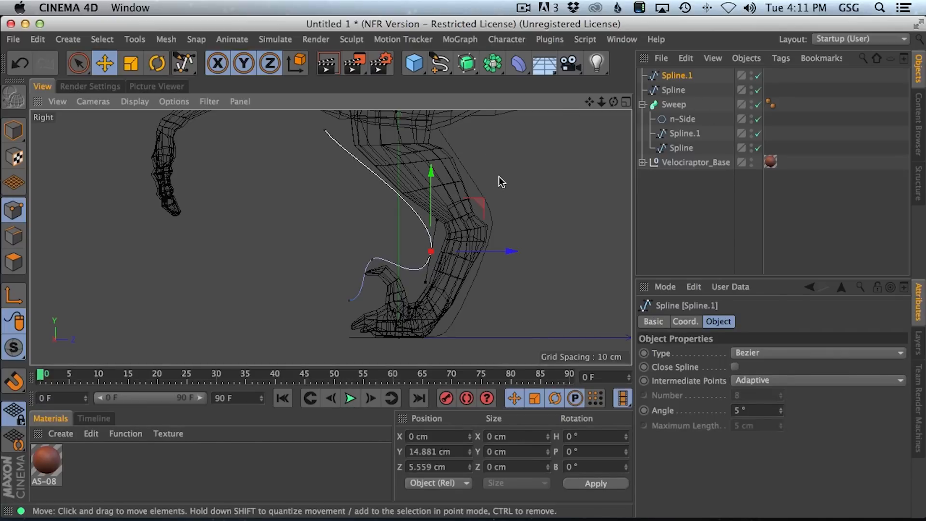
drag(372, 261, 372, 261)
click(706, 216)
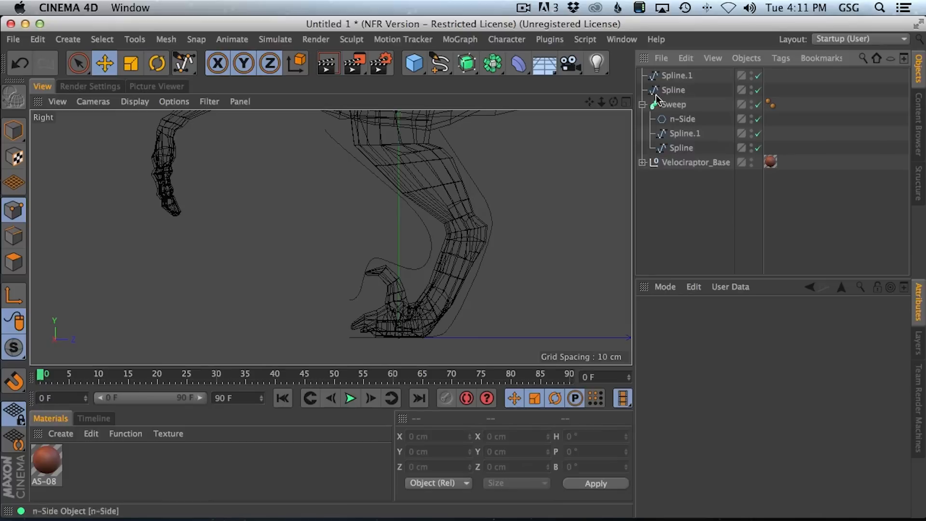
- Duplicate the body's Sweep object and delete the two splines inside the copy, keeping its n-Side
click(678, 105)
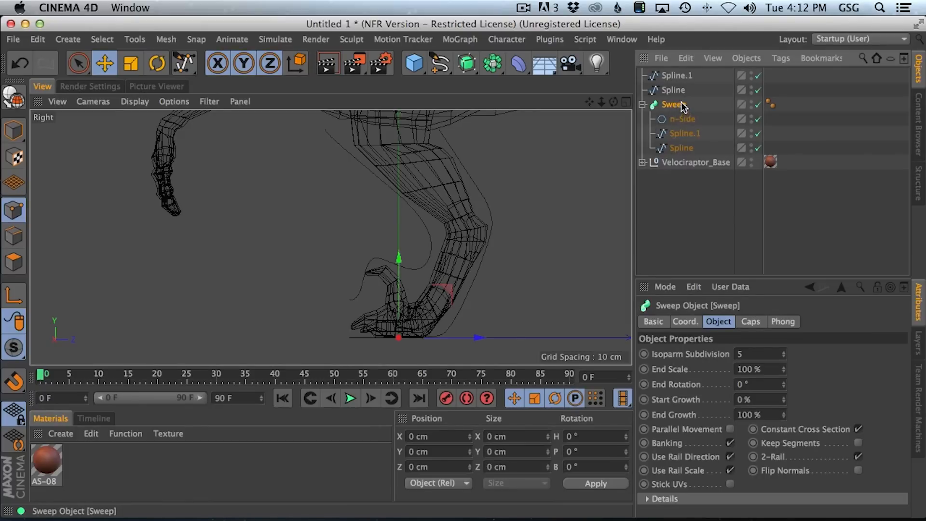
key(super+c)
key(super+v)
click(682, 105)
shift+click(684, 117)
key(Delete)
- Place both hind leg splines inside the duplicated sweep and set their intermediate points to None
click(679, 107)
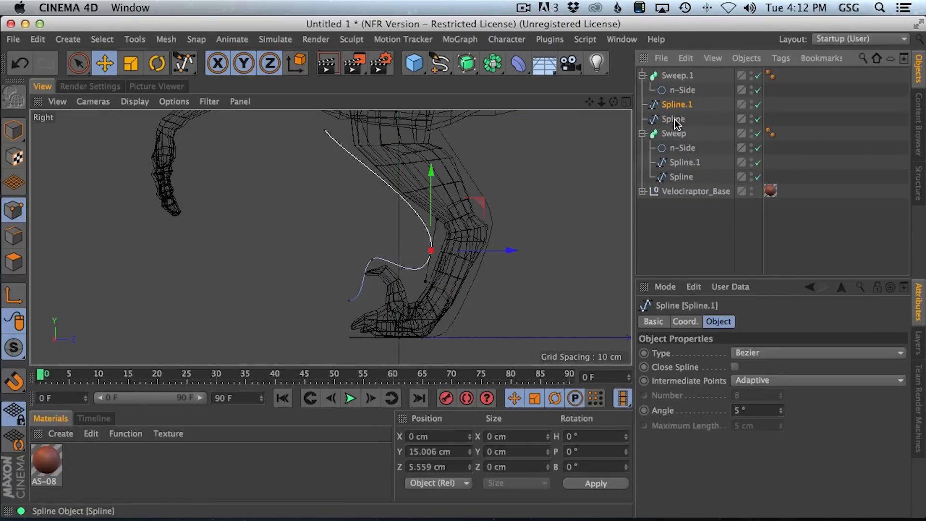
shift+click(679, 116)
drag(681, 95, 687, 75)
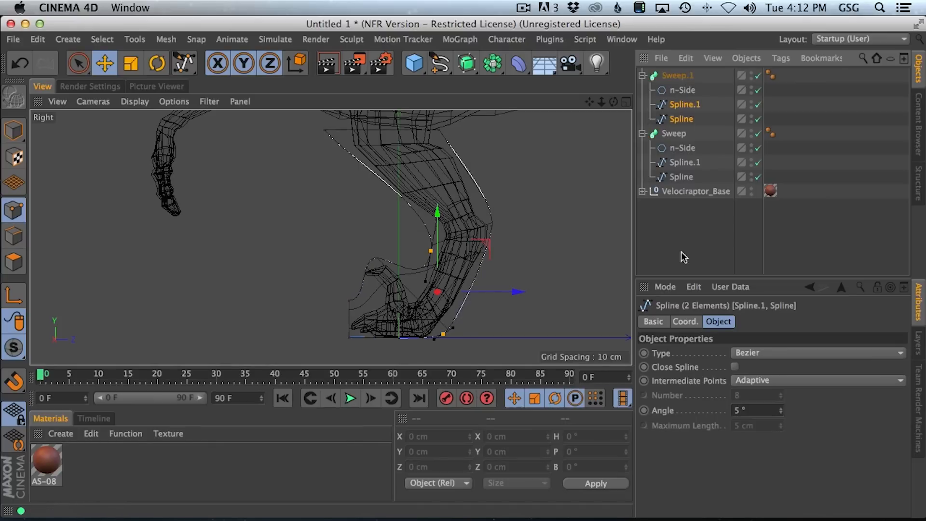
click(750, 380)
click(753, 394)
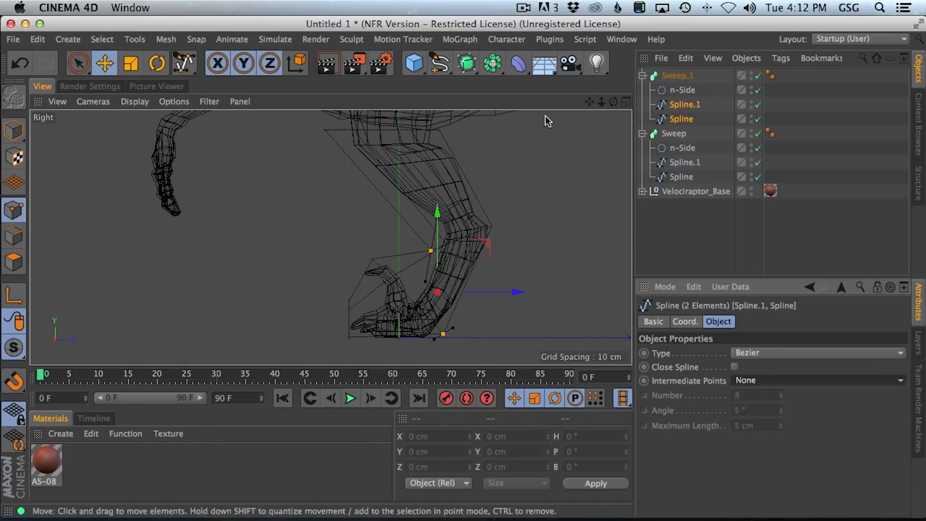
- In the Perspective view, shift both hind leg splines as whole objects sideways onto the raptor's leg at about X -10.7 cm
click(626, 102)
alt+drag(379, 159, 334, 149)
alt+drag(164, 171, 554, 72)
mouse_move(195, 149)
alt+mouse_down()
mouse_move(285, 160)
mouse_move(397, 98)
mouse_move(179, 151)
alt+mouse_up()
alt+right_drag(180, 151, 184, 155)
alt+drag(184, 155, 155, 171)
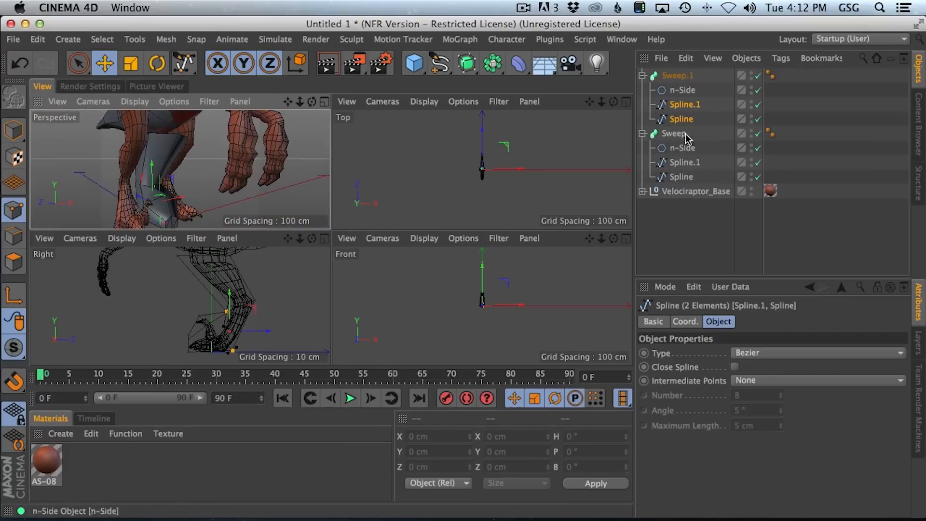
drag(182, 198, 167, 202)
key(super+z)
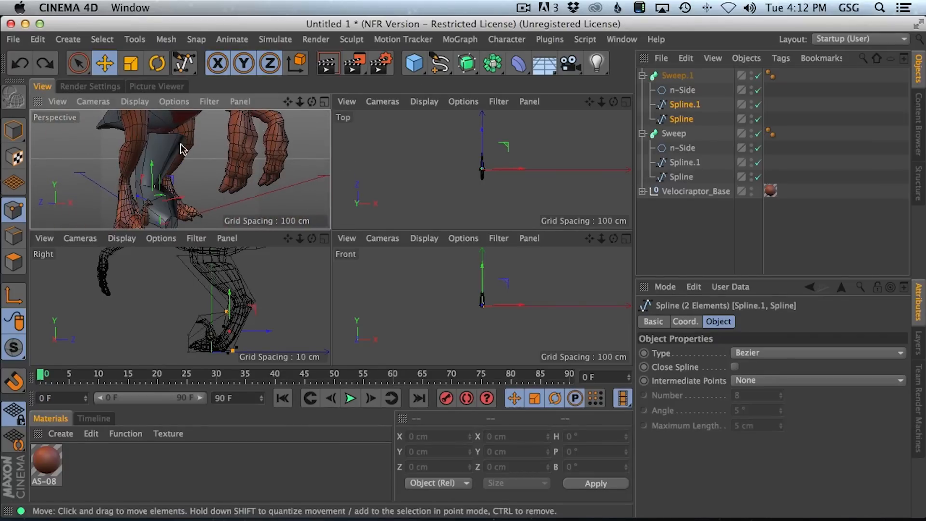
click(12, 133)
drag(186, 216, 220, 186)
click(326, 102)
alt+middle_drag(386, 270, 416, 197)
alt+drag(416, 198, 472, 289)
drag(316, 346, 304, 343)
- Examine from several angles how the hind leg sweep fits around the base mesh's leg
alt+drag(348, 225, 308, 264)
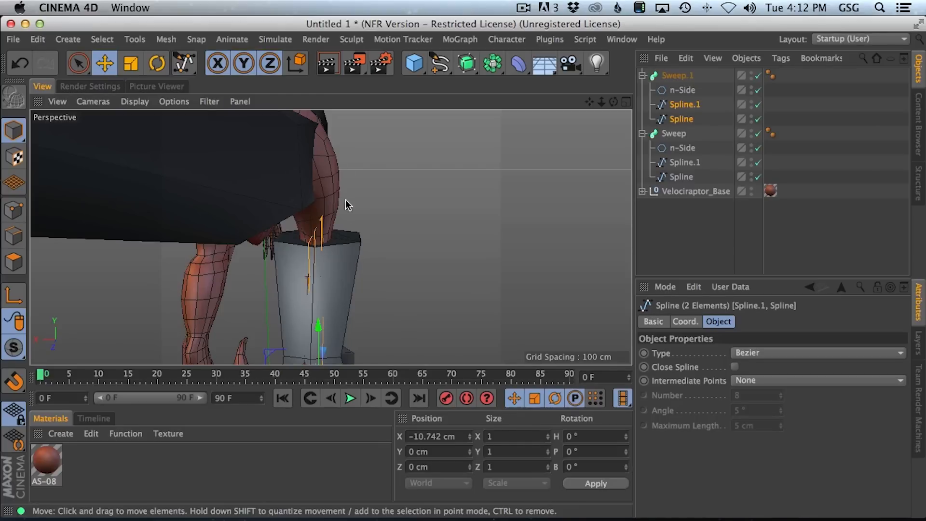
alt+drag(325, 215, 378, 218)
alt+right_drag(377, 218, 329, 235)
alt+drag(329, 237, 301, 269)
alt+middle_drag(300, 269, 300, 236)
alt+right_drag(325, 222, 355, 208)
- In the Right view, draw a Bezier spline behind the arm from about Y 42.7 cm, Z -25.6 cm past the elbow to about Y 21.1 cm, Z -36.6 cm
click(626, 103)
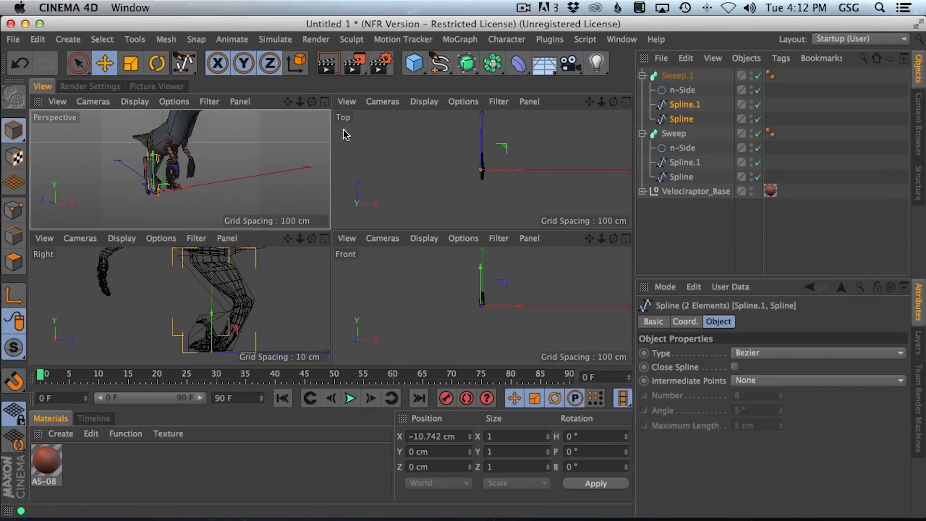
click(323, 242)
scroll(467, 249, down, 3)
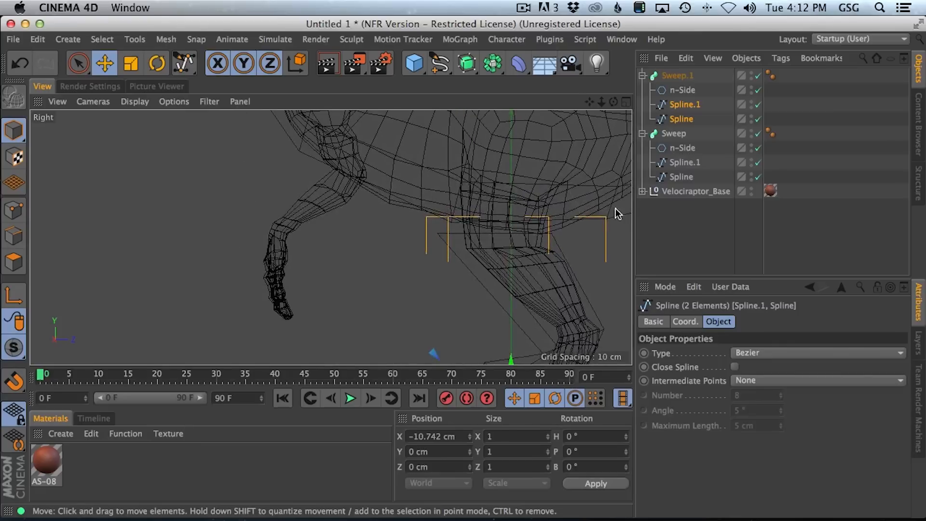
click(676, 75)
drag(440, 62, 579, 79)
click(363, 193)
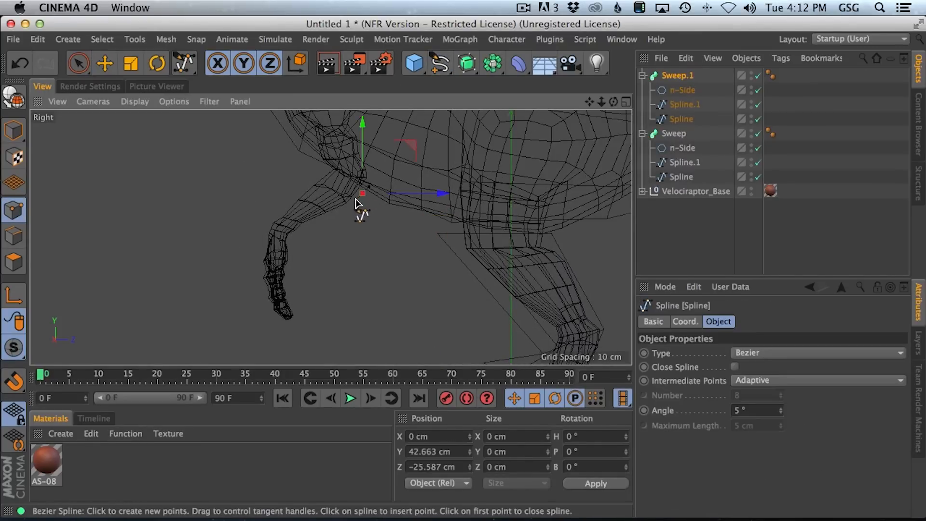
click(305, 228)
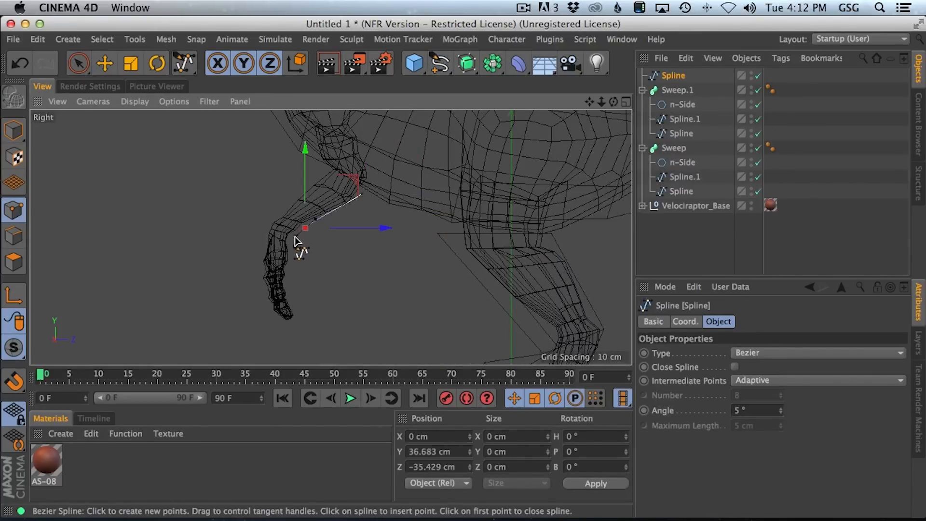
drag(299, 318, 301, 330)
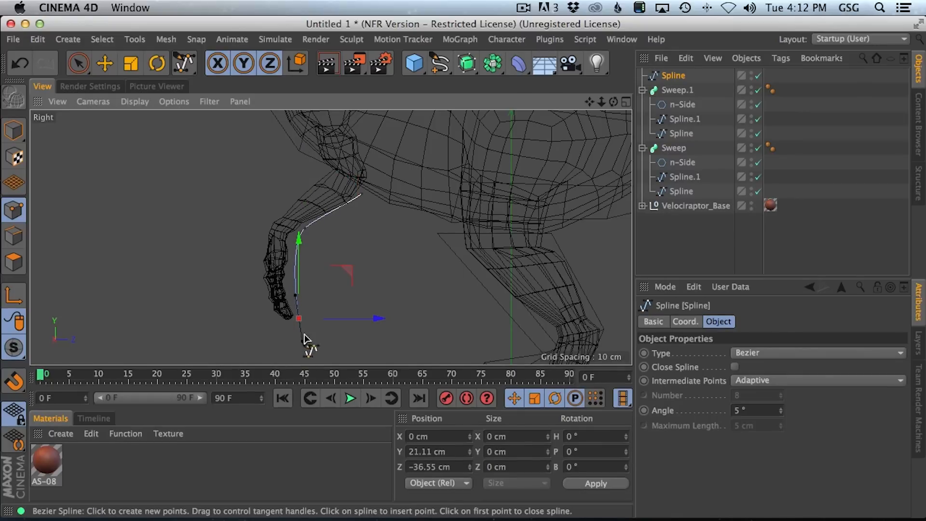
- Duplicate the arm spline and move the copy's lower end point forward to about Z -41.8 cm
click(676, 76)
key(super+c)
key(super+v)
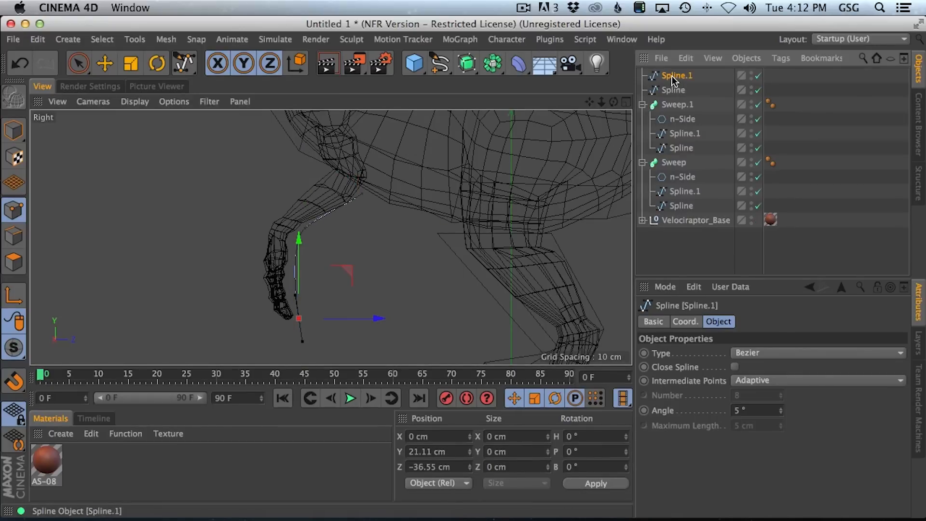
drag(347, 318, 316, 318)
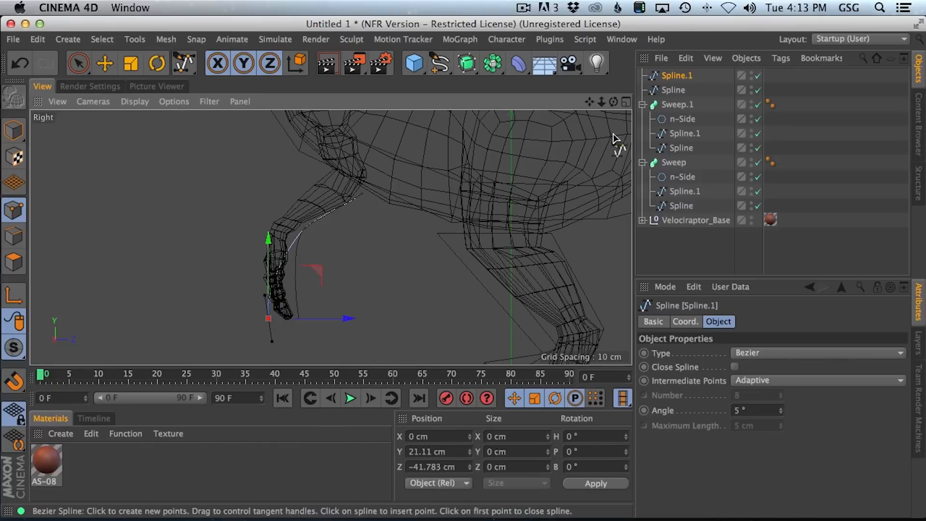
drag(305, 230, 353, 232)
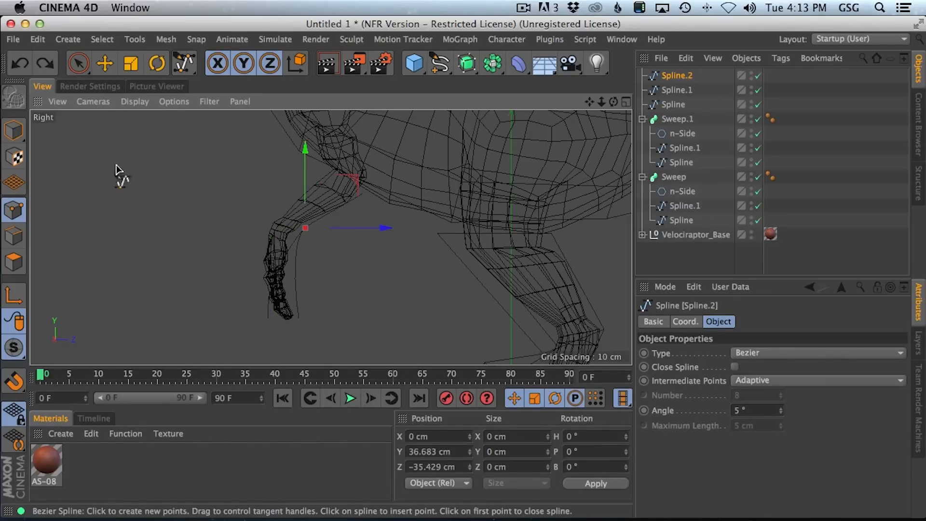
click(682, 75)
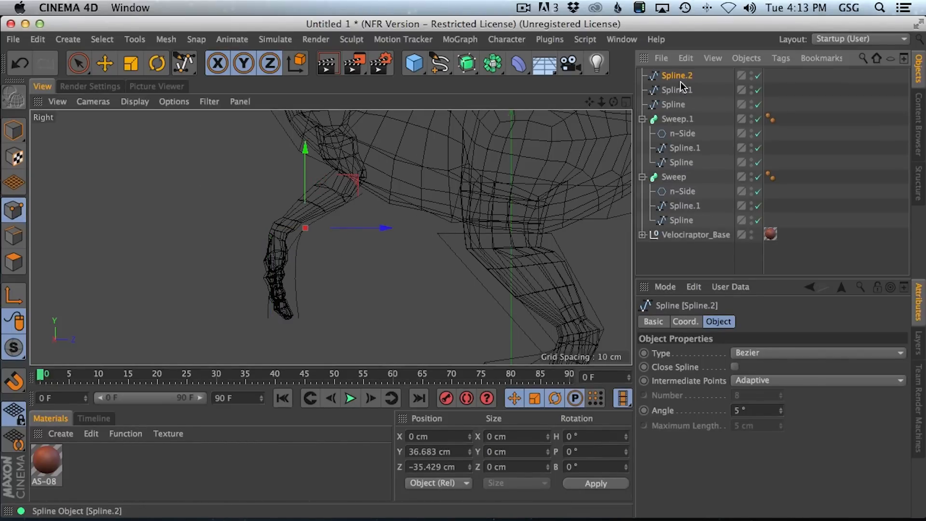
key(Delete)
- Move the copied arm spline's elbow point in front of the arm and its upper end point to about Y 46.4 cm, Z -33.4 cm
click(680, 75)
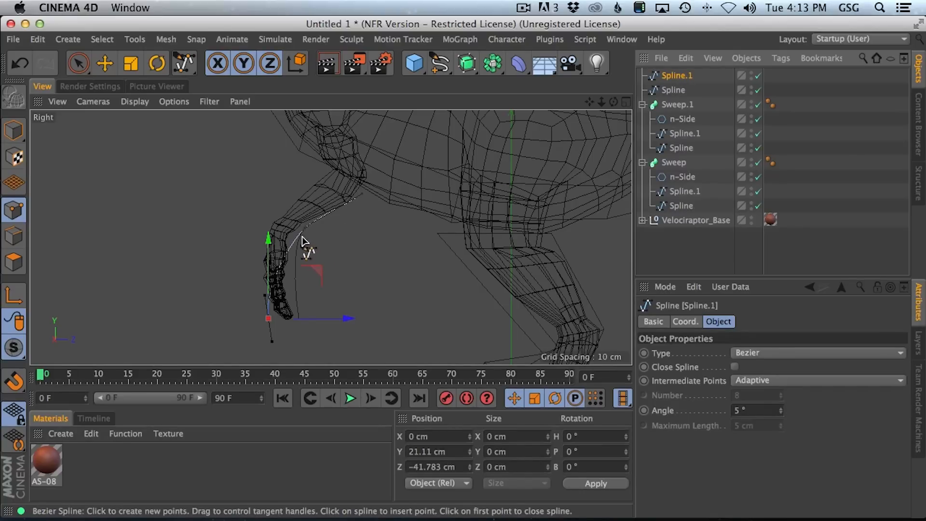
click(104, 64)
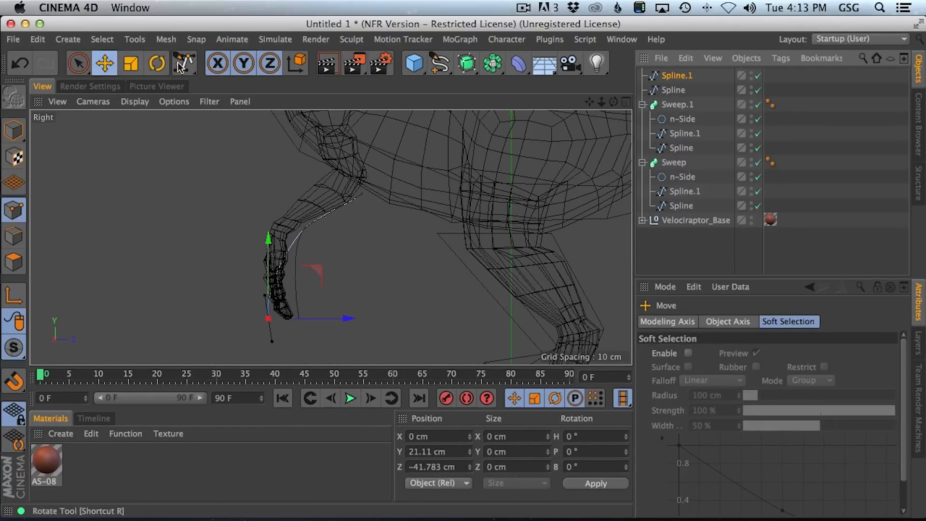
click(306, 229)
drag(348, 228, 309, 227)
click(362, 193)
drag(384, 191, 295, 137)
mouse_move(325, 167)
mouse_down()
mouse_move(349, 167)
mouse_move(317, 150)
mouse_up()
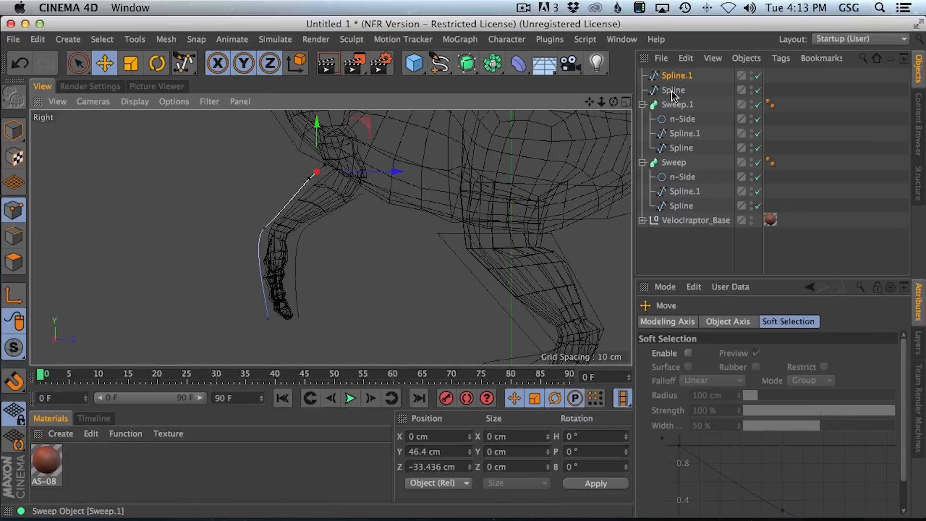
- Duplicate the hind leg's Sweep.1 object and delete the two splines inside the copy
click(679, 108)
key(super+c)
key(super+v)
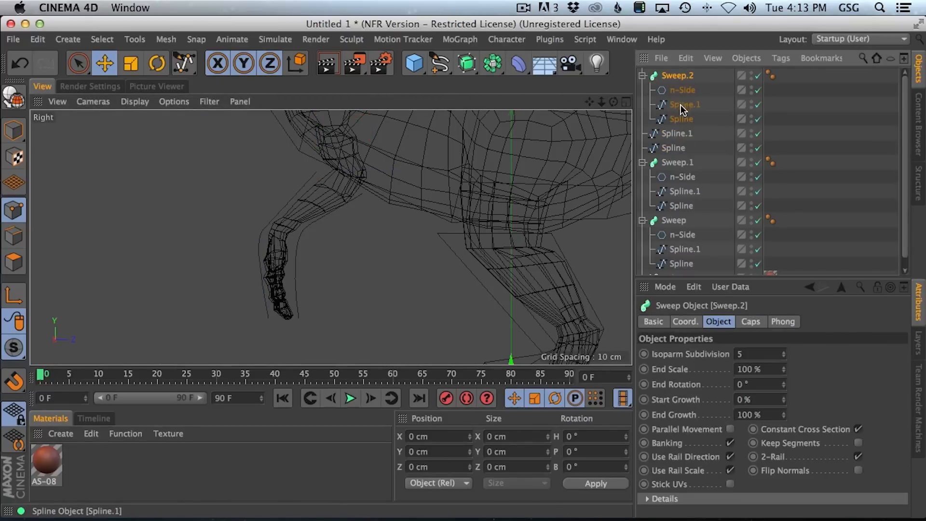
click(681, 104)
shift+click(680, 119)
key(Delete)
- Place both arm splines inside the new Sweep.2 object and set their intermediate points to None
click(679, 104)
shift+click(678, 118)
drag(680, 119, 689, 77)
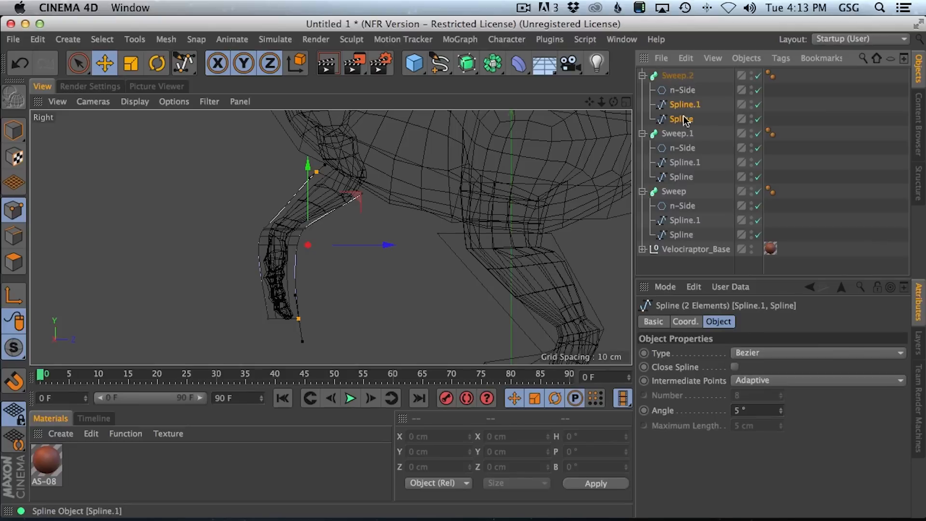
click(767, 380)
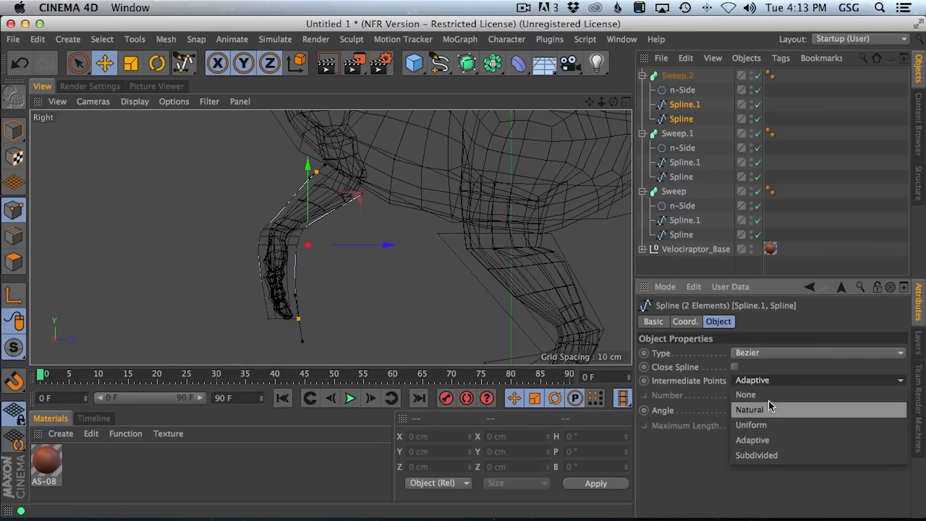
click(775, 396)
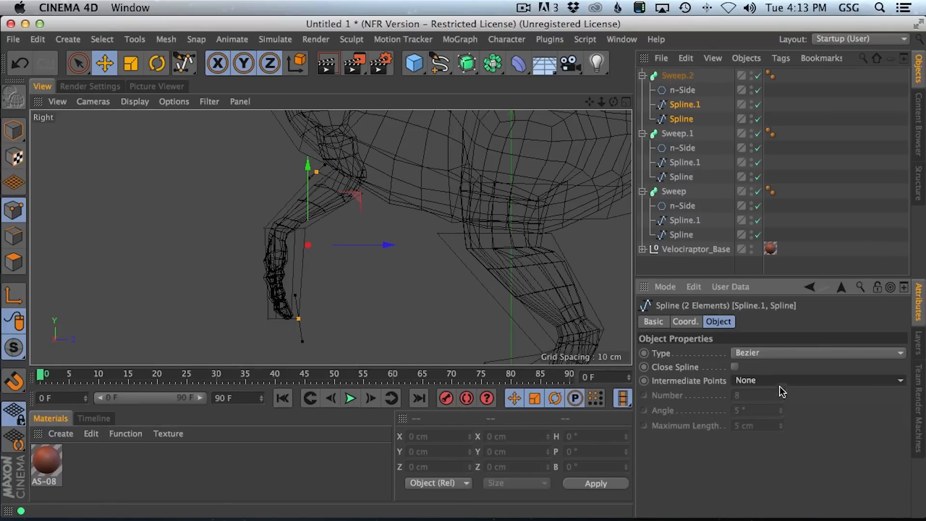
- In the Perspective view, shift both arm splines as whole objects sideways onto the raptor's arm at about X -7.2 cm
click(626, 102)
click(325, 101)
alt+drag(341, 206, 243, 205)
key(super+z)
key(super+z)
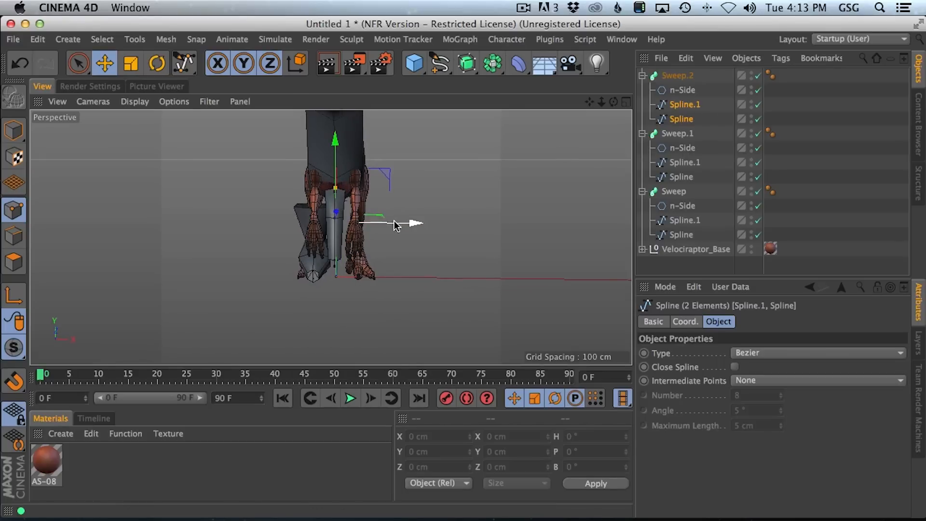
key(super+shift+z)
click(13, 131)
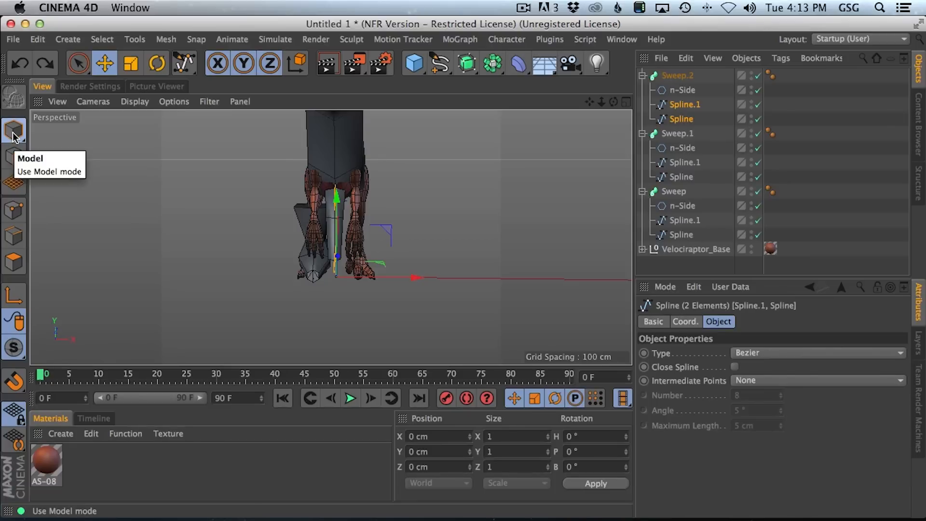
drag(396, 278, 397, 242)
scroll(413, 193, up, 5)
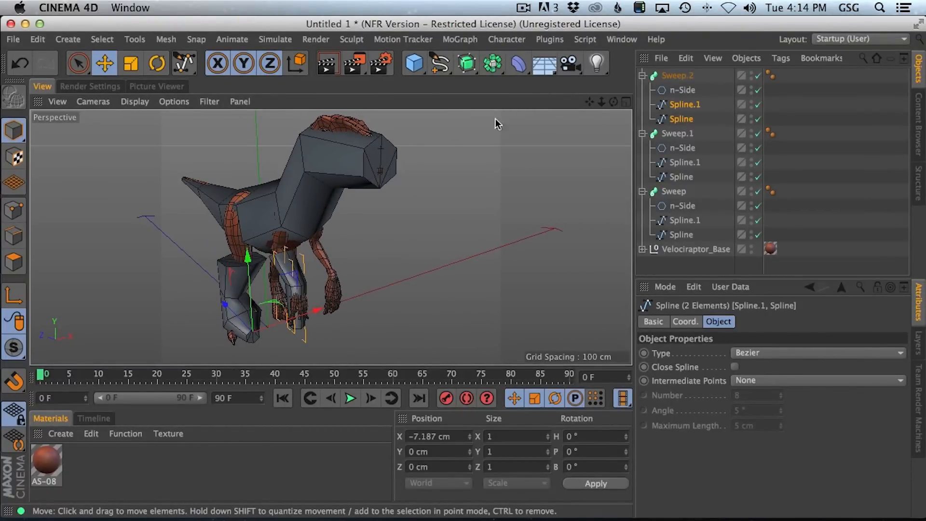
- Select the arm sweep and examine how the body, leg and arm sweeps cover the base mesh from several angles
click(678, 77)
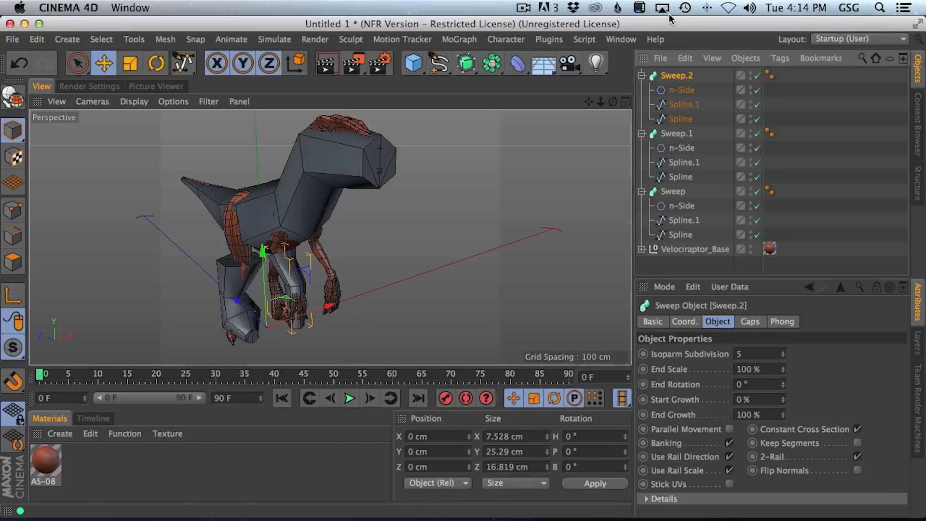
alt+drag(297, 235, 328, 242)
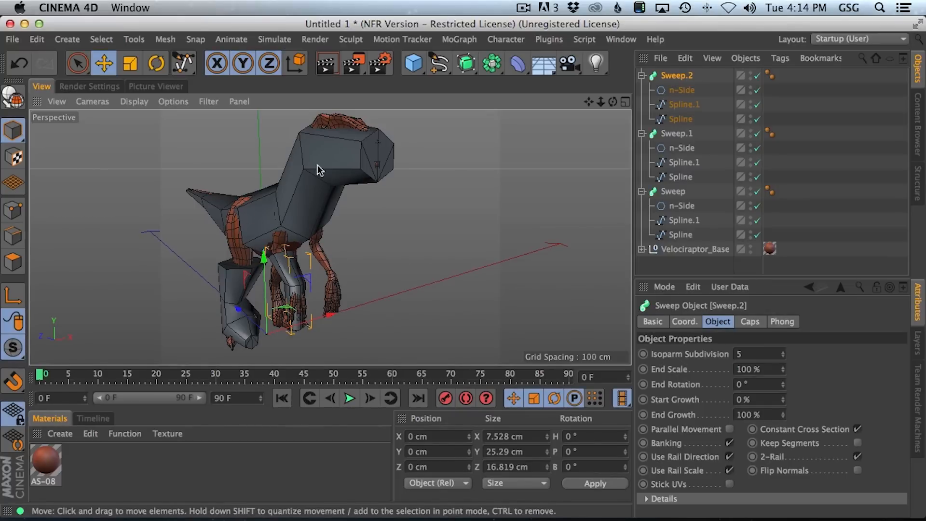
alt+drag(364, 155, 474, 156)
alt+right_drag(342, 157, 329, 164)
alt+middle_drag(330, 164, 412, 206)
mouse_move(389, 201)
alt+mouse_down()
mouse_move(398, 204)
mouse_move(382, 202)
alt+mouse_up()
alt+middle_drag(373, 204, 386, 203)
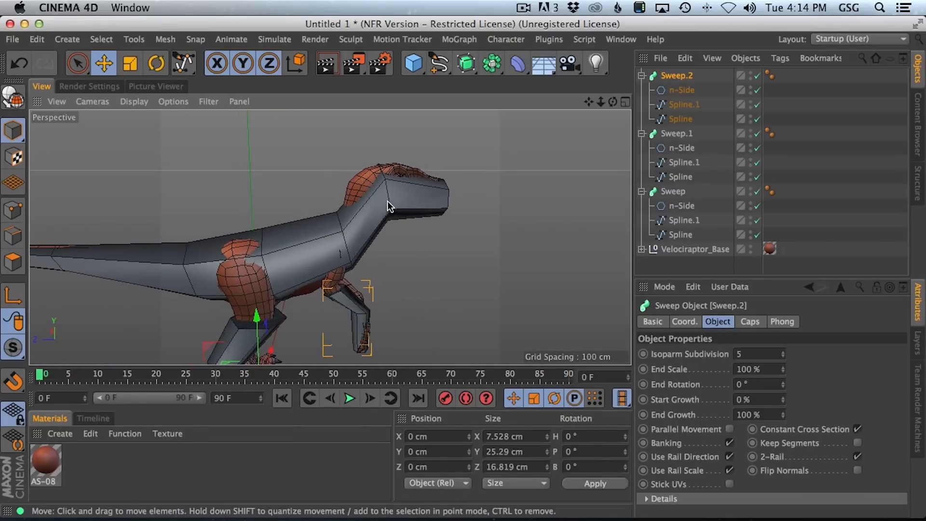
alt+drag(392, 202, 372, 212)
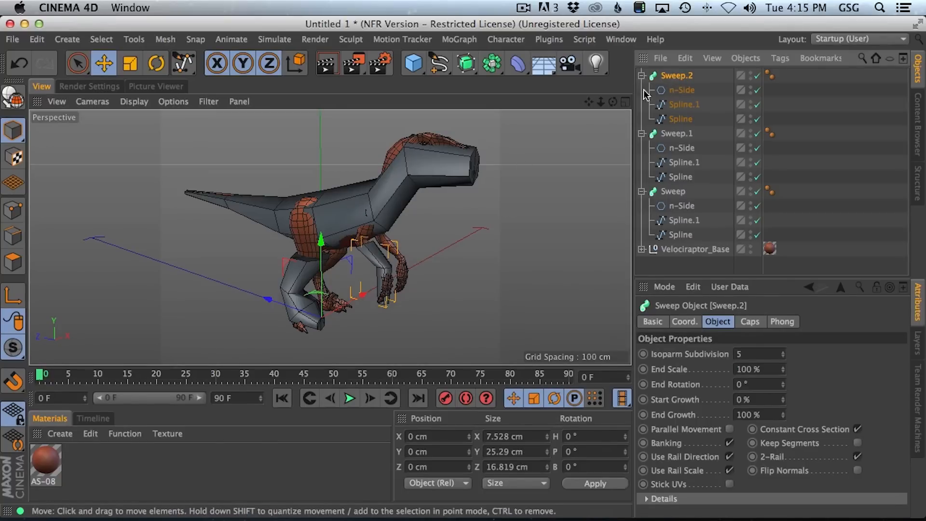
click(682, 90)
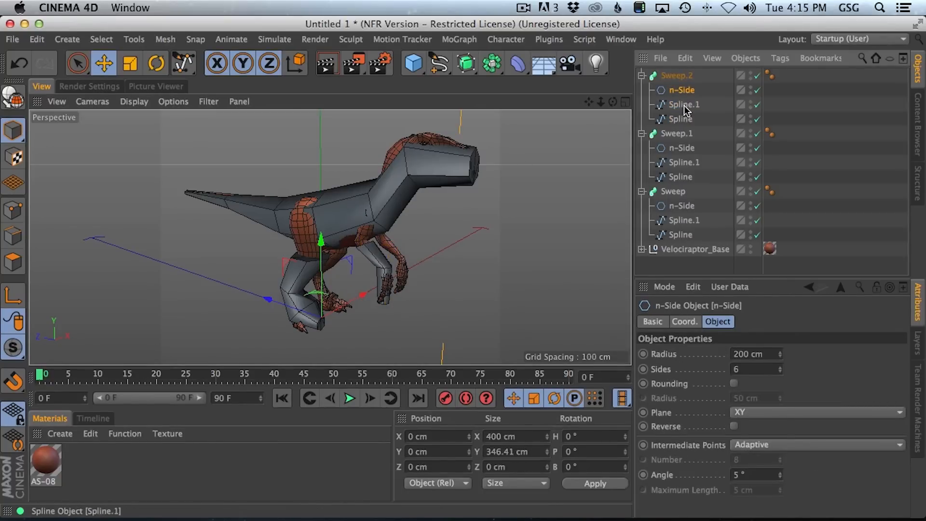
click(683, 105)
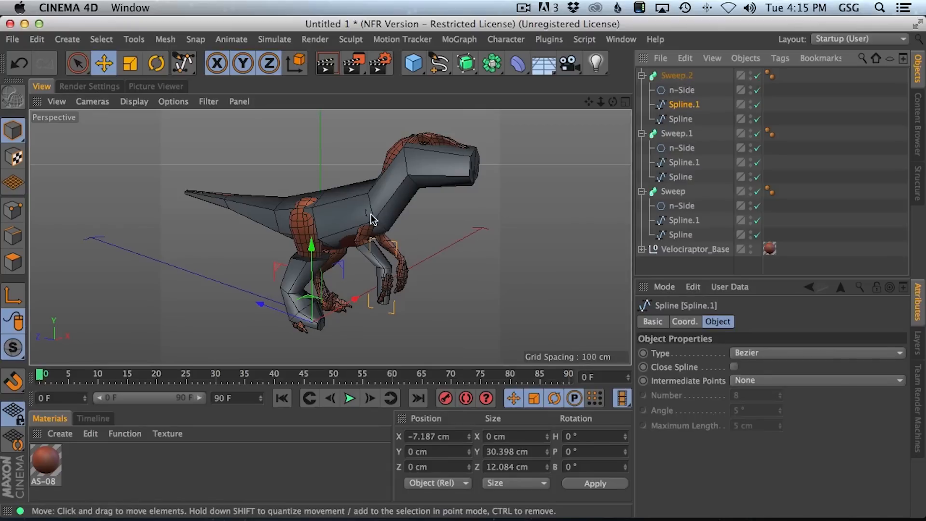
click(685, 77)
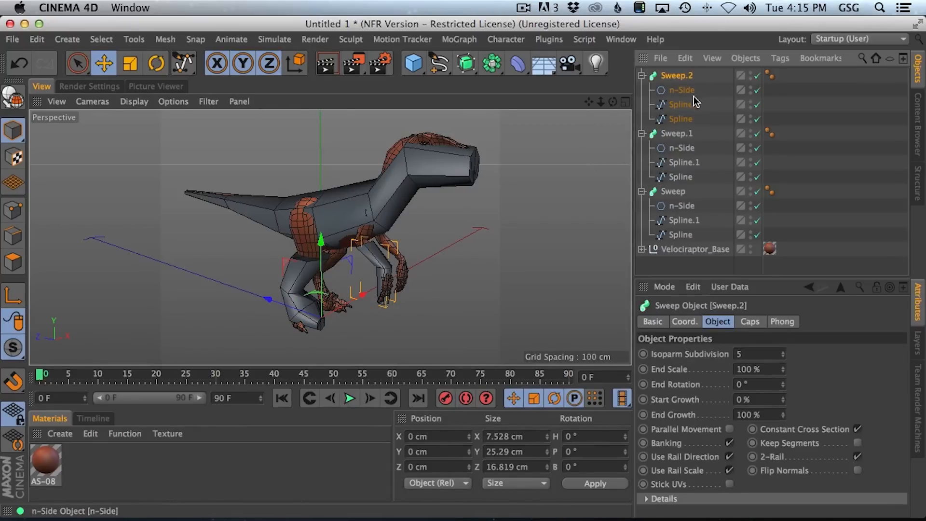
- Add a Connect object and place the body, leg and arm sweeps inside it with their splines
click(475, 72)
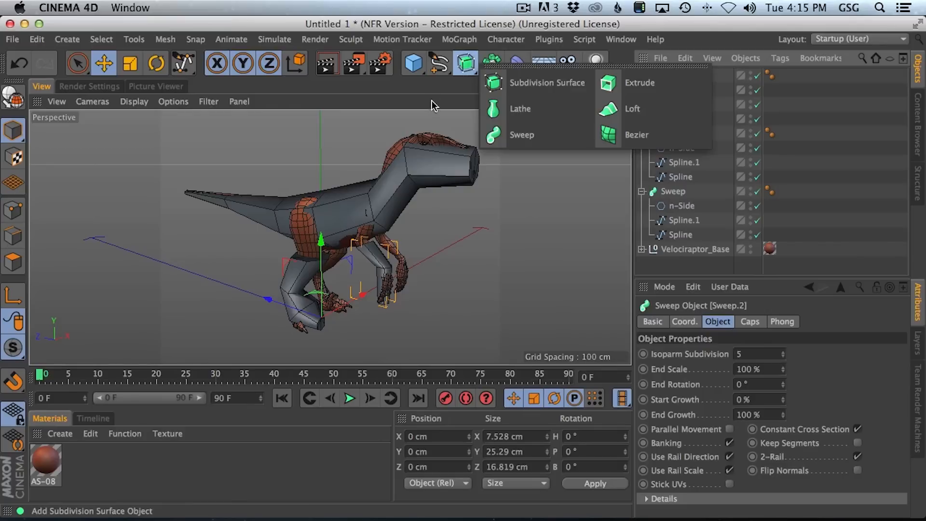
click(492, 62)
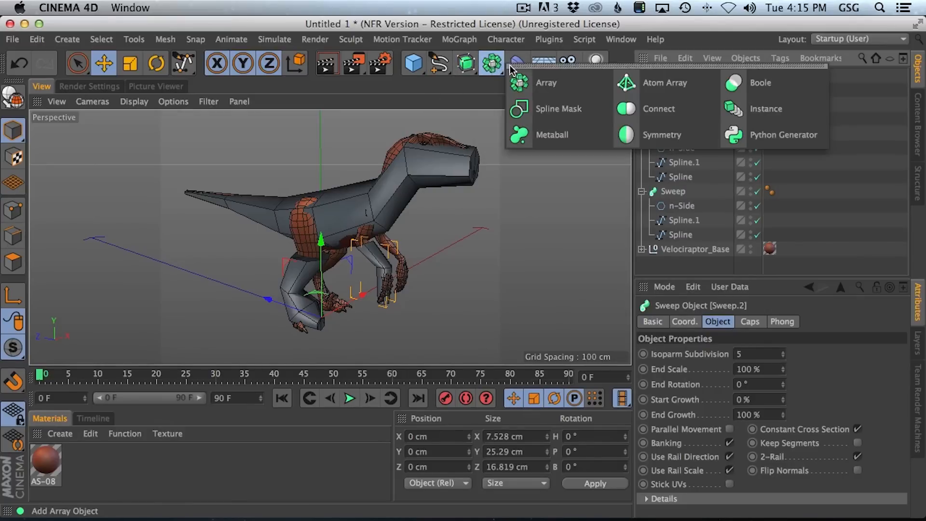
click(672, 108)
click(676, 90)
shift+click(673, 206)
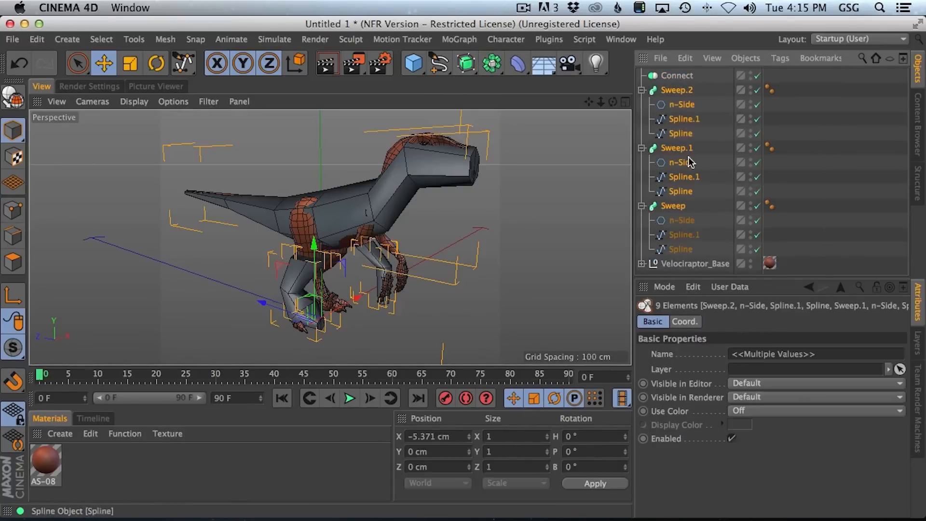
drag(676, 74, 676, 75)
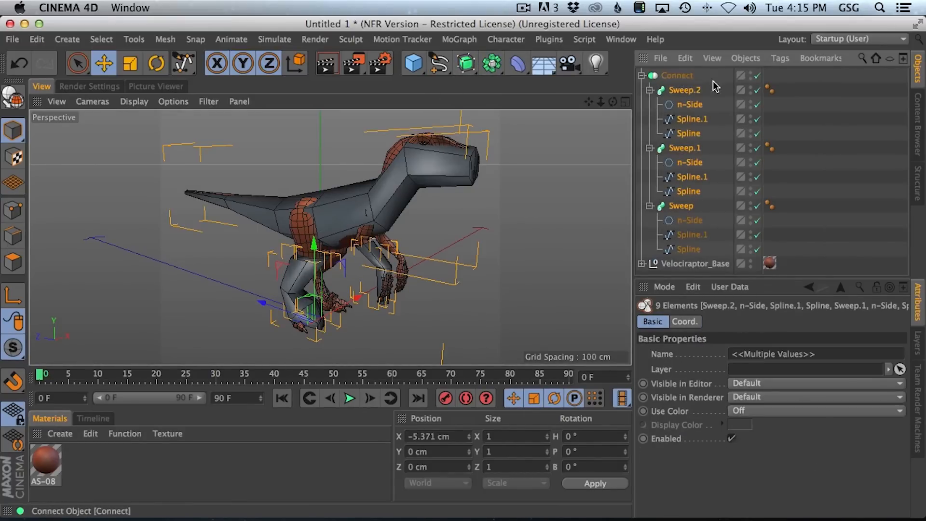
- Duplicate the Connect hierarchy as a backup, hide the copy and place it below Velociraptor_Base, with both hierarchies collapsed
click(673, 74)
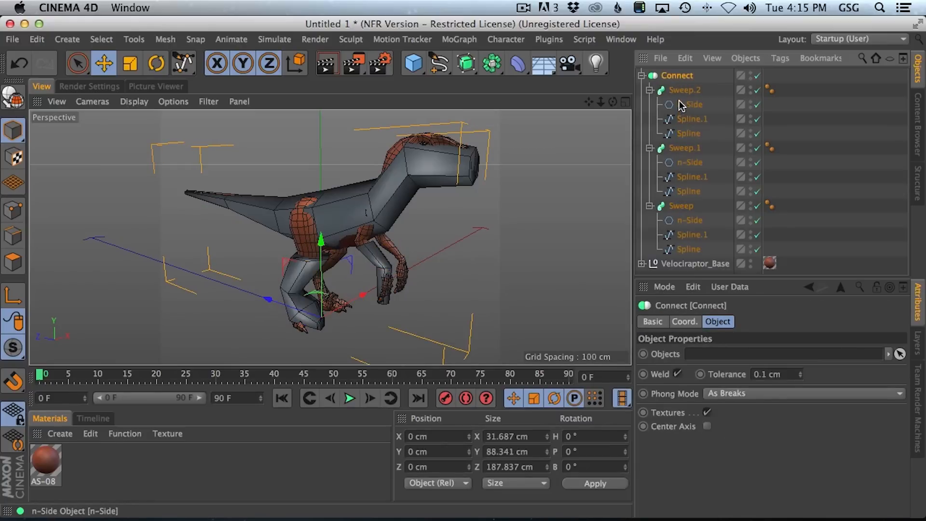
key(super+v)
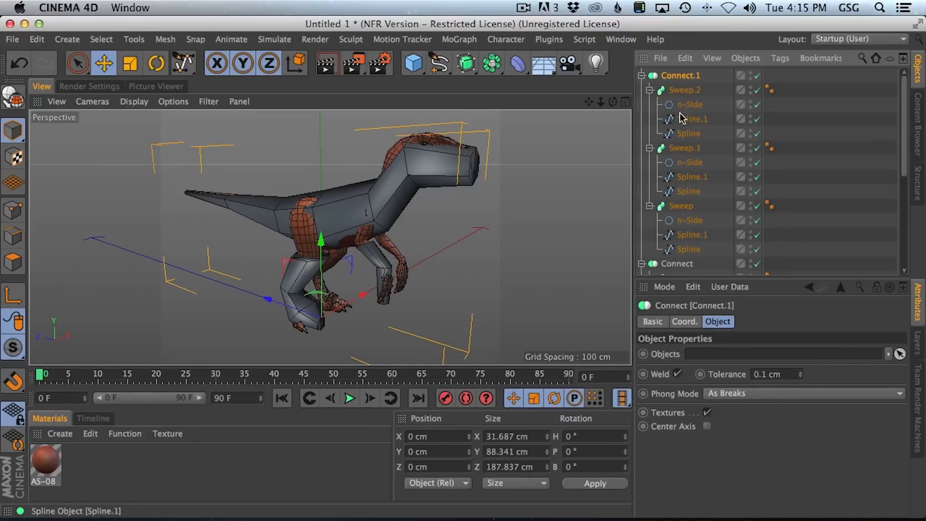
click(642, 75)
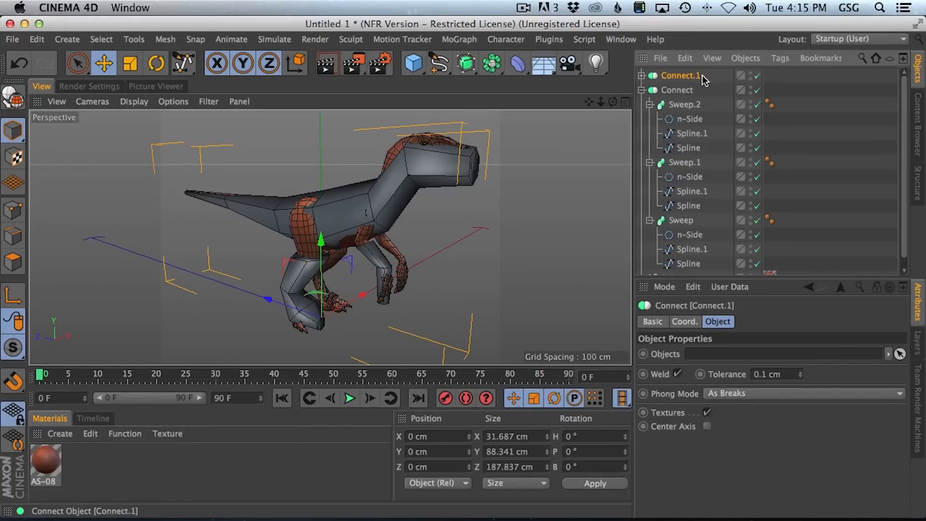
click(643, 91)
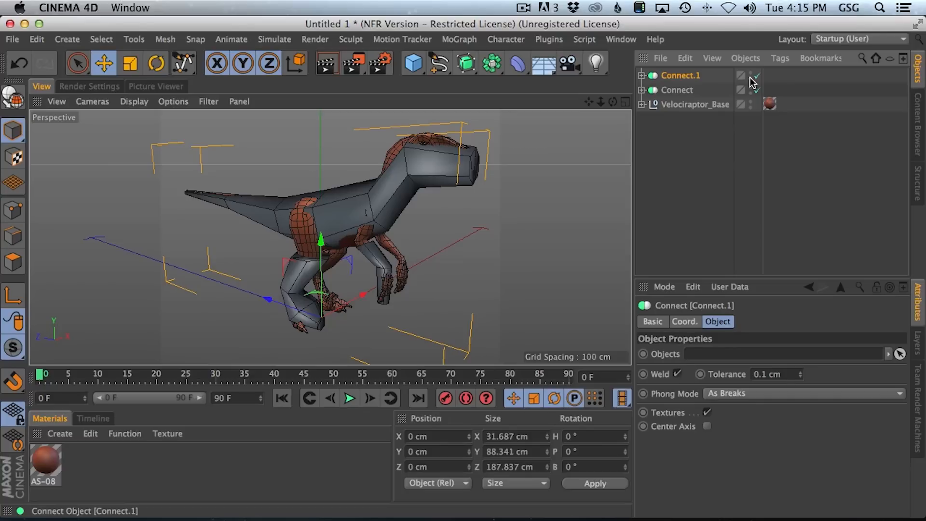
drag(666, 81, 671, 168)
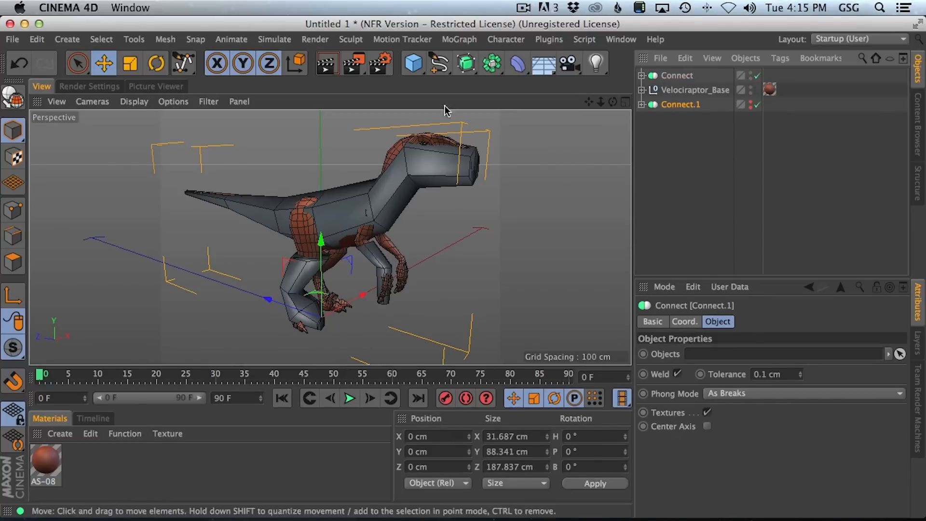
key(space)
click(106, 66)
mouse_move(361, 295)
mouse_down()
mouse_move(343, 306)
mouse_move(352, 302)
mouse_up()
key(super+z)
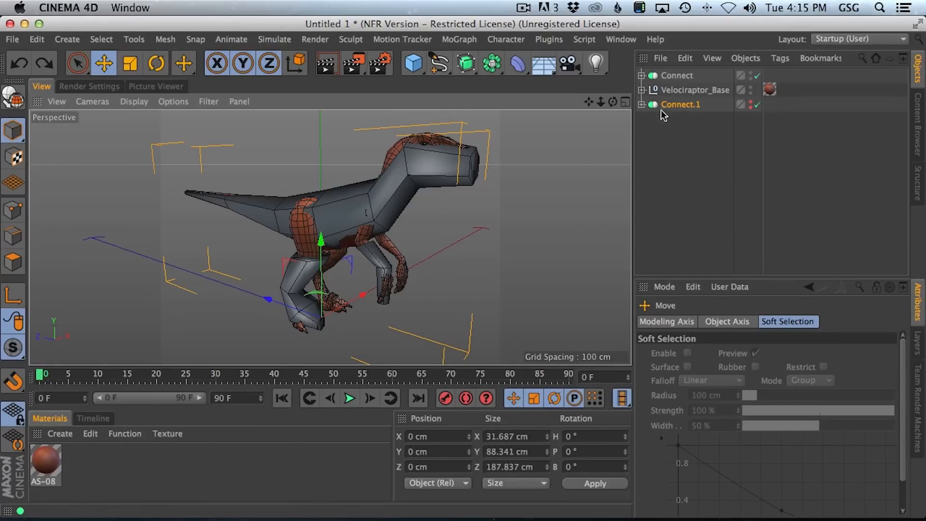
- Make the original Connect object an editable polygon object and delete its Phong tag
click(684, 78)
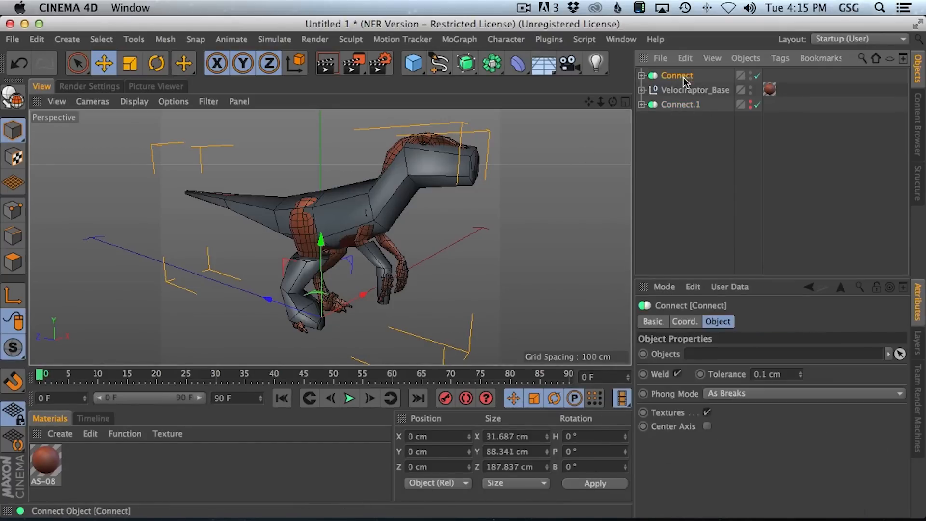
click(642, 75)
key(c)
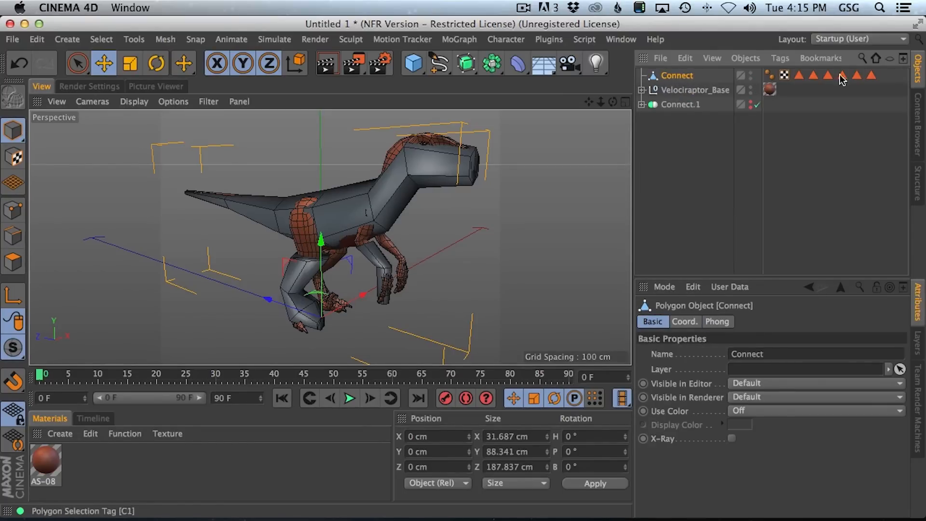
click(769, 78)
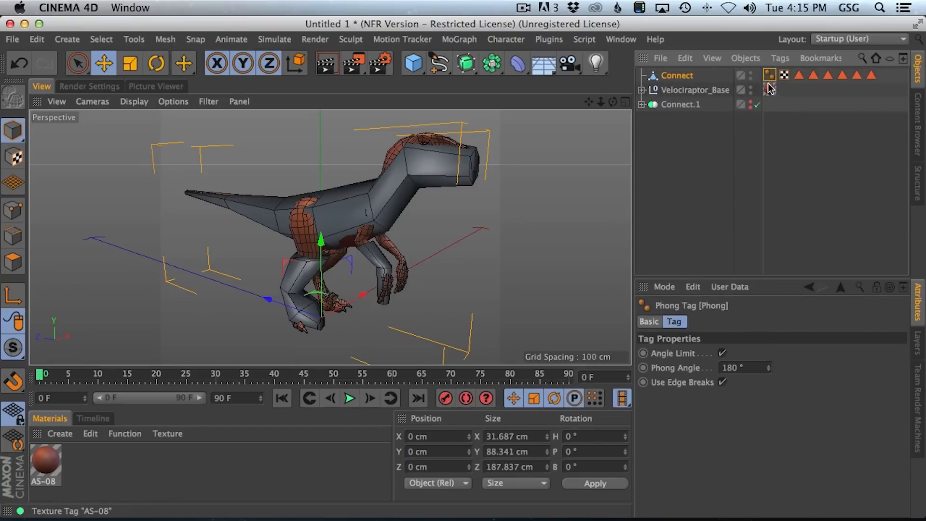
key(Delete)
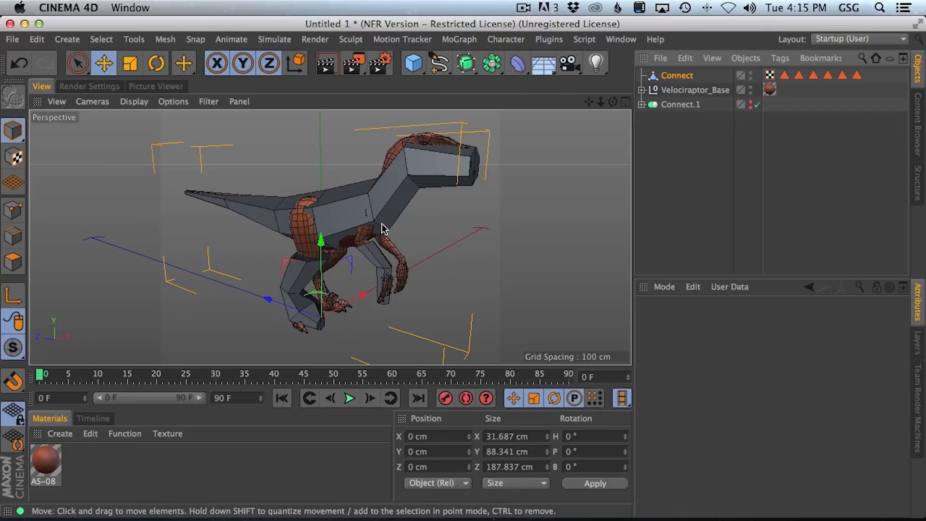
- Select the Connect mesh and examine from several angles how the leg and arm pieces sit against the body
click(672, 76)
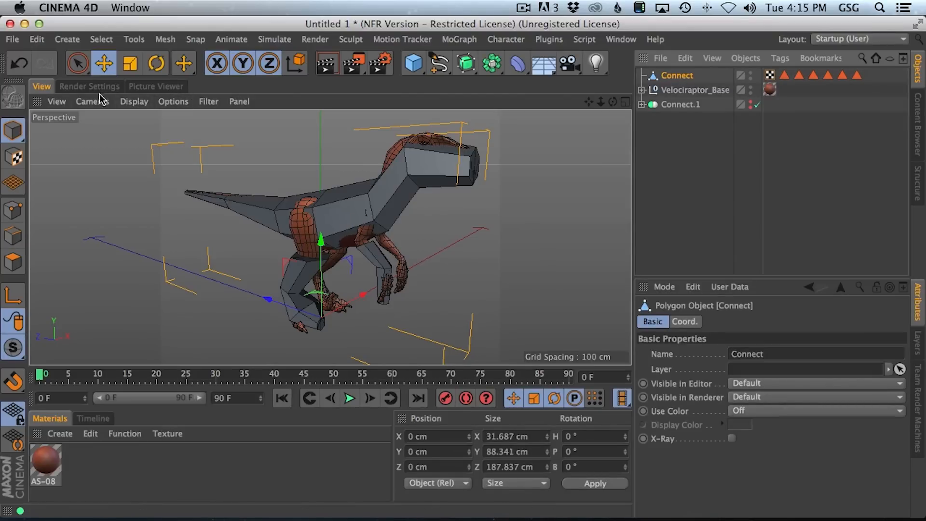
mouse_move(388, 211)
alt+mouse_down()
mouse_move(263, 198)
mouse_move(305, 230)
mouse_move(220, 185)
mouse_move(262, 204)
mouse_move(314, 207)
mouse_move(435, 190)
mouse_move(373, 199)
mouse_move(373, 218)
alt+mouse_up()
alt+right_drag(378, 213, 410, 200)
mouse_move(437, 238)
alt+mouse_down()
mouse_move(485, 224)
mouse_move(440, 240)
alt+mouse_up()
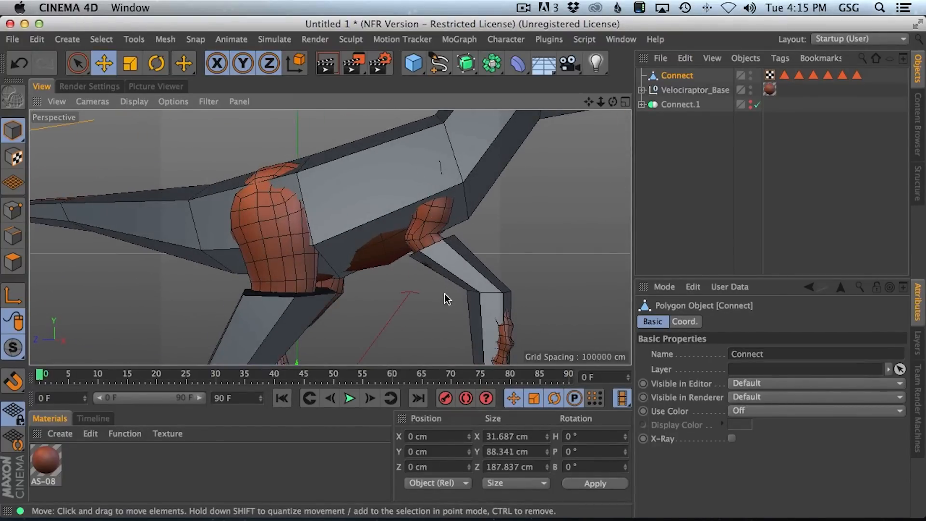
alt+drag(346, 222, 294, 319)
alt+drag(290, 275, 213, 247)
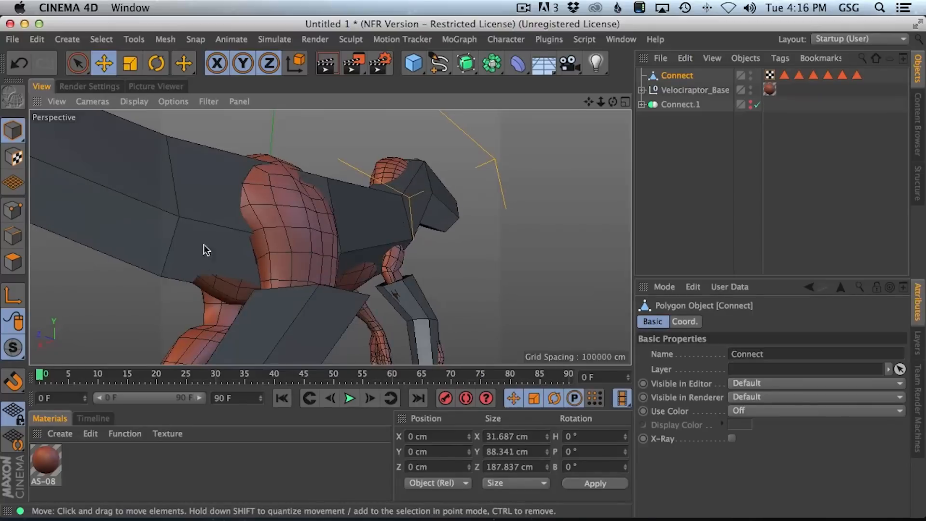
alt+drag(269, 255, 315, 299)
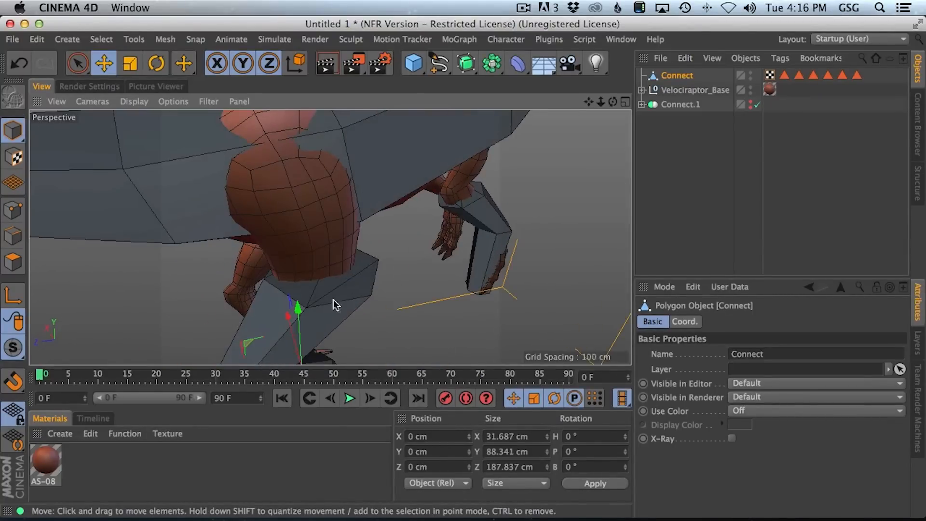
alt+drag(404, 266, 455, 162)
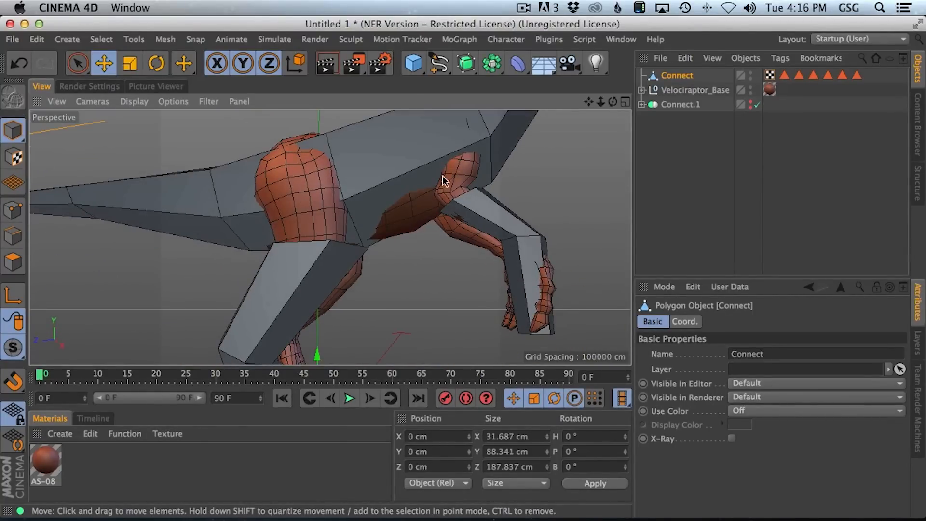
- Show the whole raptor in the Right view and hide Velociraptor_Base in the viewport
click(625, 101)
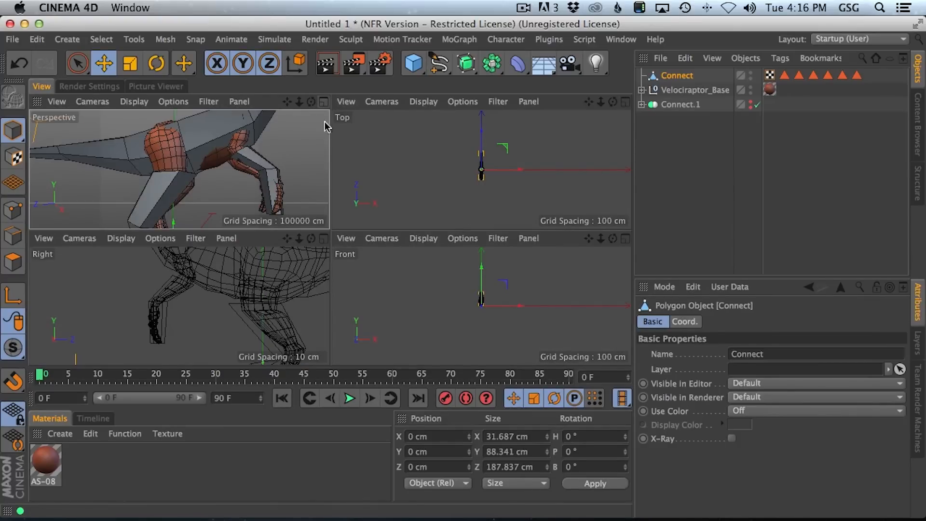
click(324, 239)
alt+right_drag(510, 179, 475, 187)
alt+middle_drag(485, 183, 400, 286)
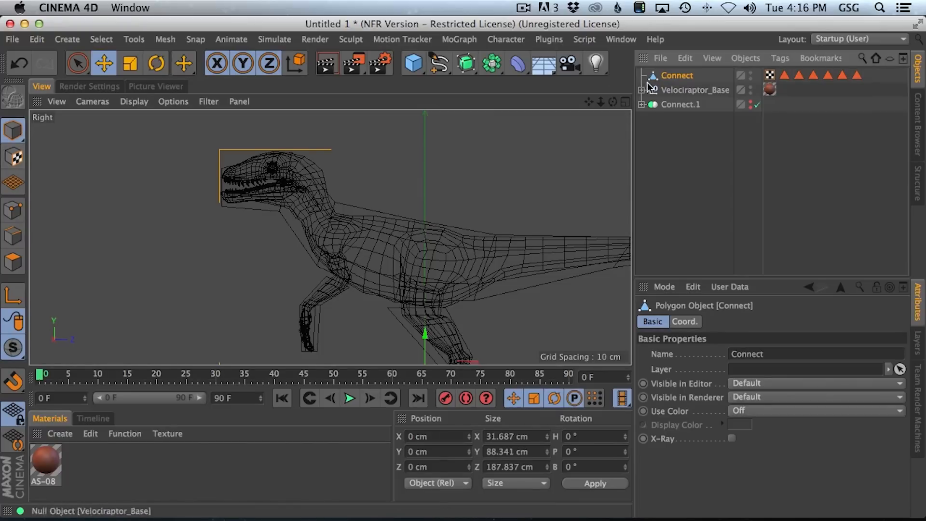
click(751, 88)
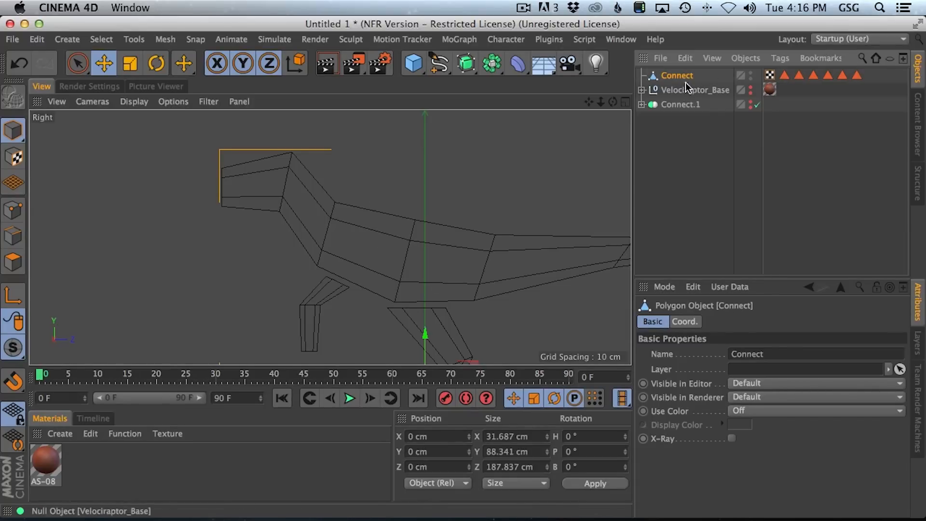
- With Visible Only off, knife a line cut in point mode down through the Connect mesh's torso, just behind the arm
key(k)
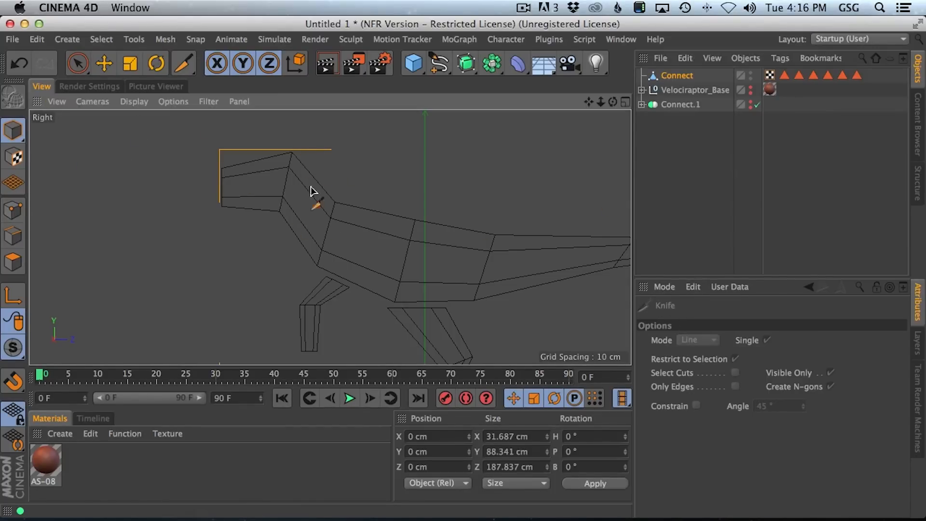
click(18, 211)
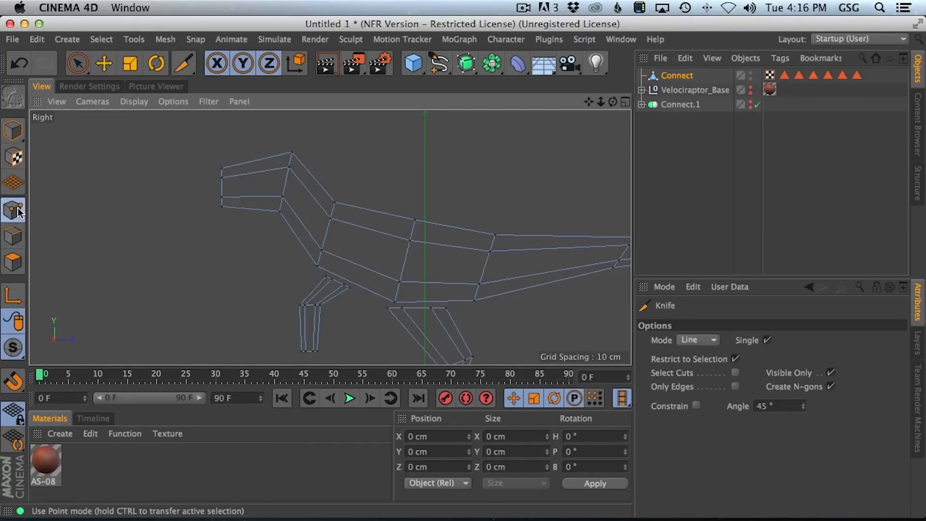
click(679, 75)
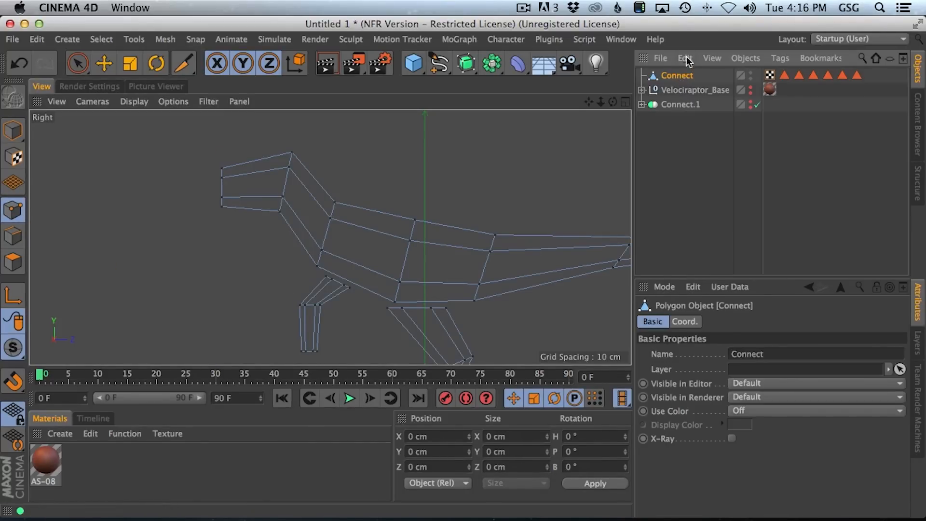
drag(685, 24, 686, 24)
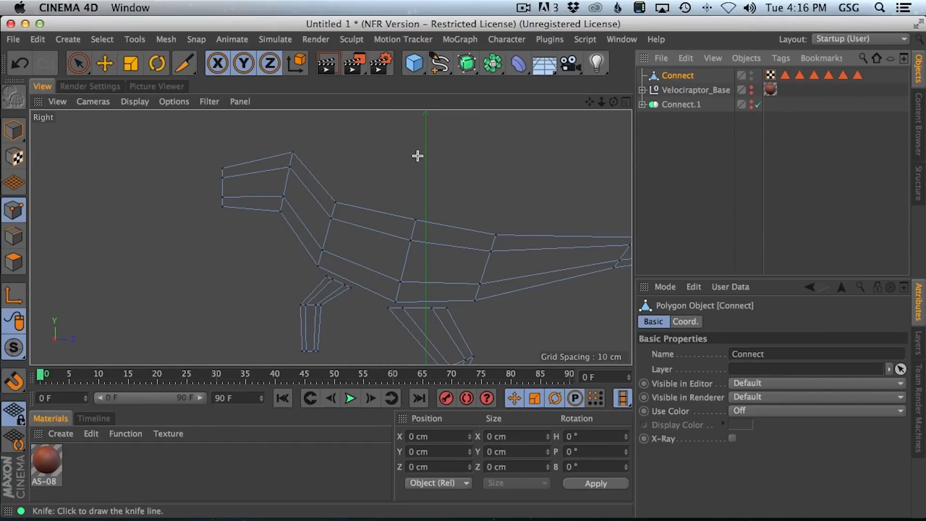
click(398, 194)
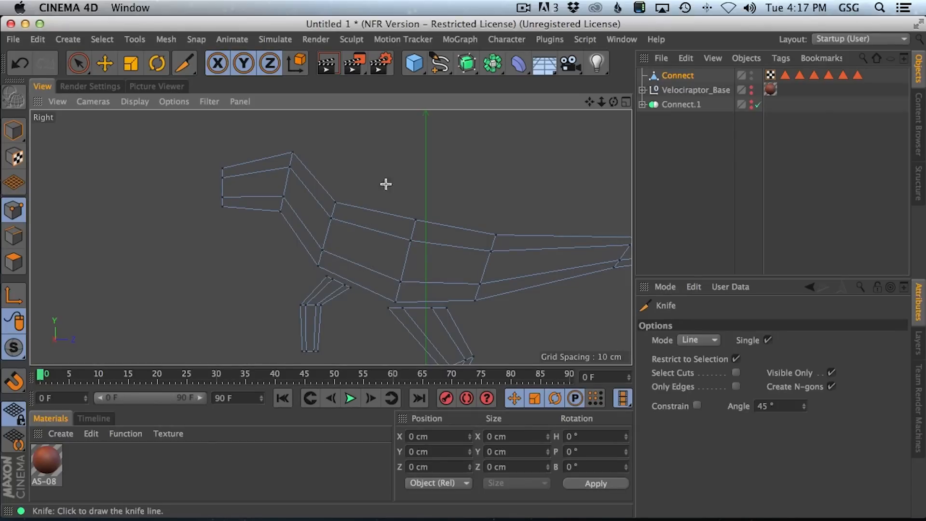
click(832, 373)
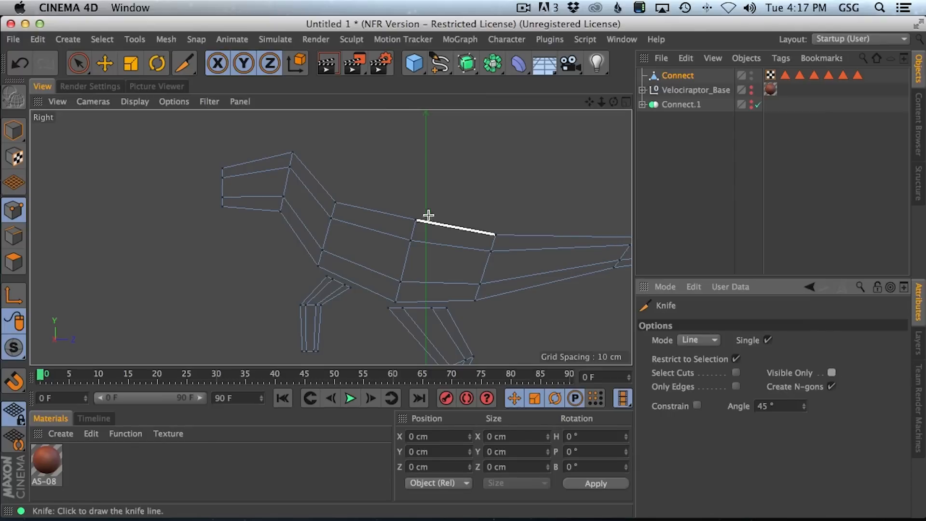
drag(375, 186, 346, 338)
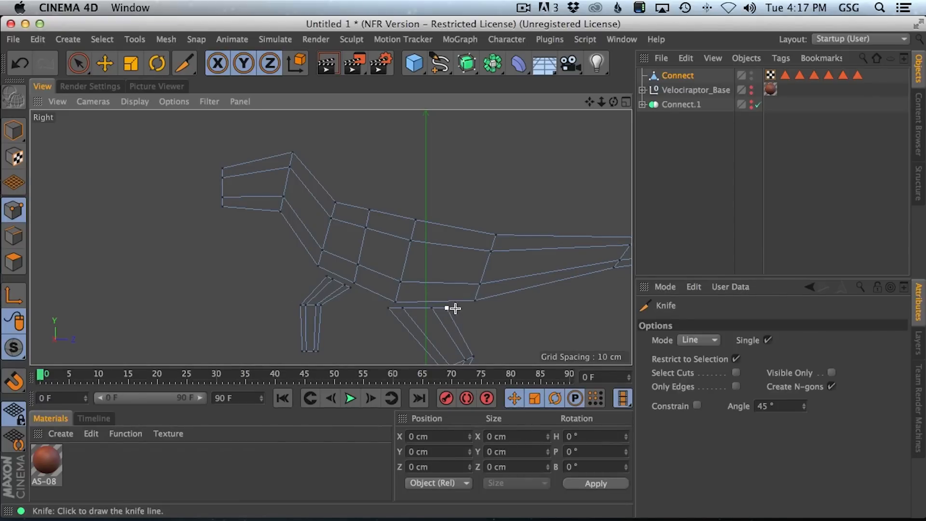
- Show the Connect mesh in the Perspective view around the leg top, and set up Live Selection in polygon mode with a radius of 8
click(627, 102)
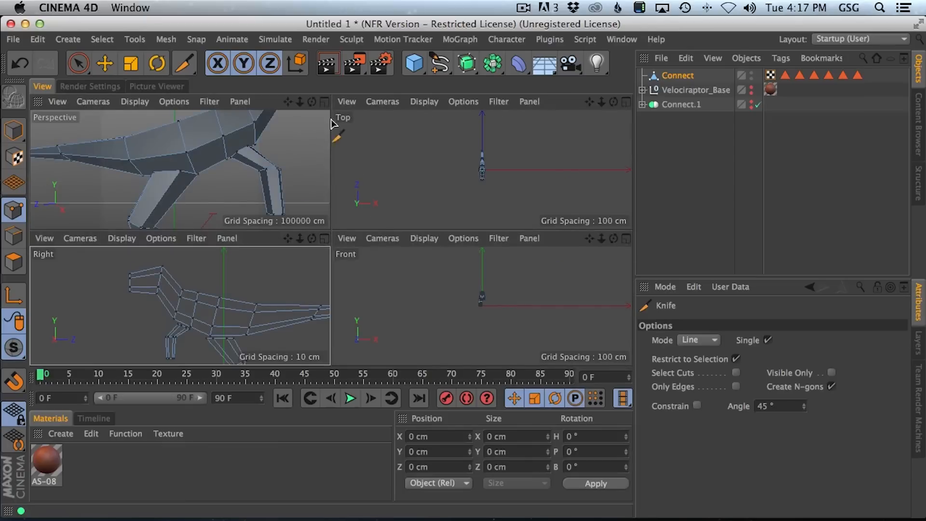
click(325, 103)
alt+drag(383, 219, 447, 290)
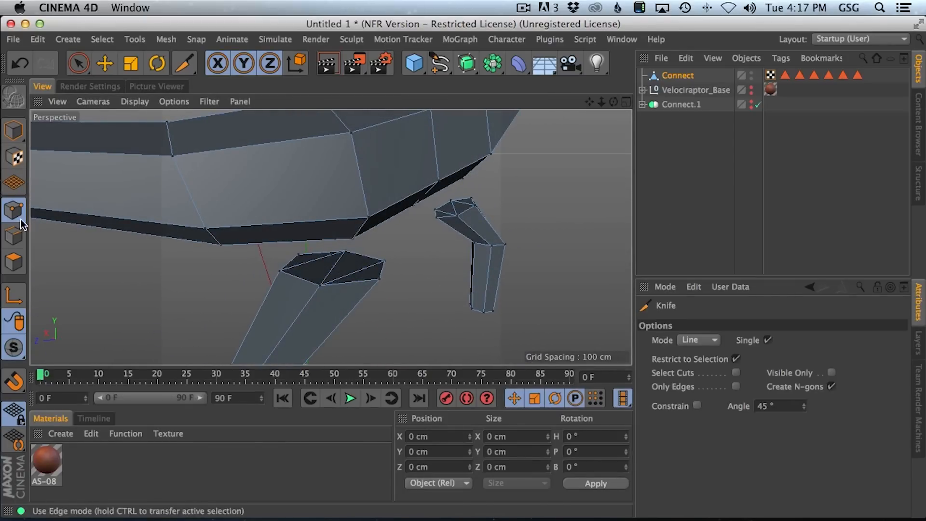
click(19, 264)
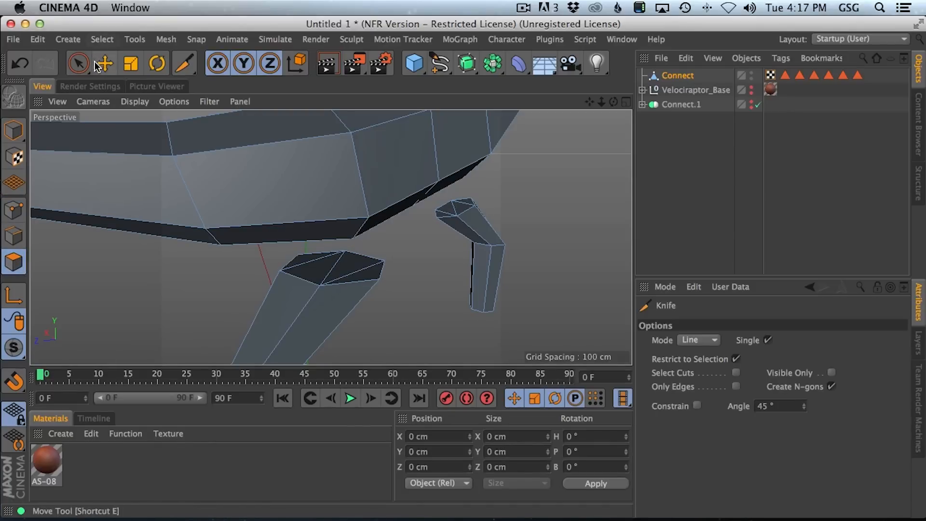
click(80, 66)
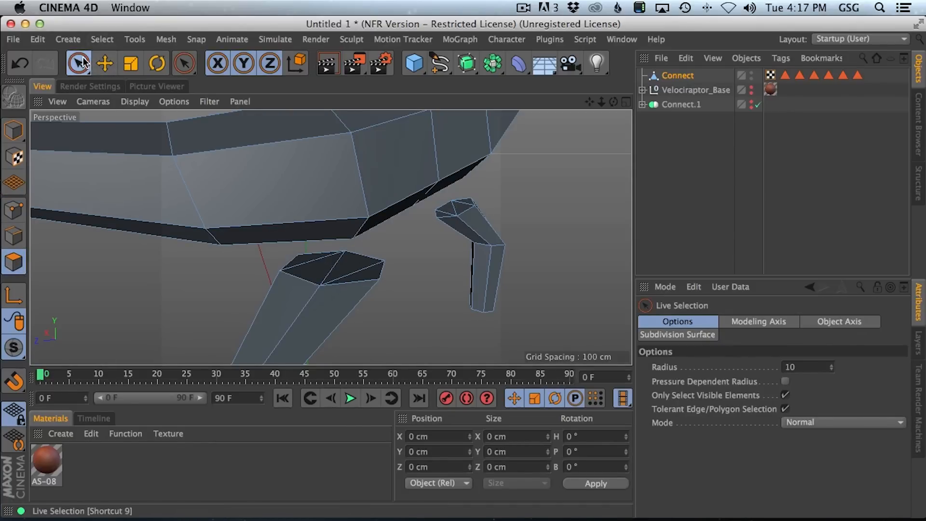
drag(831, 367, 829, 371)
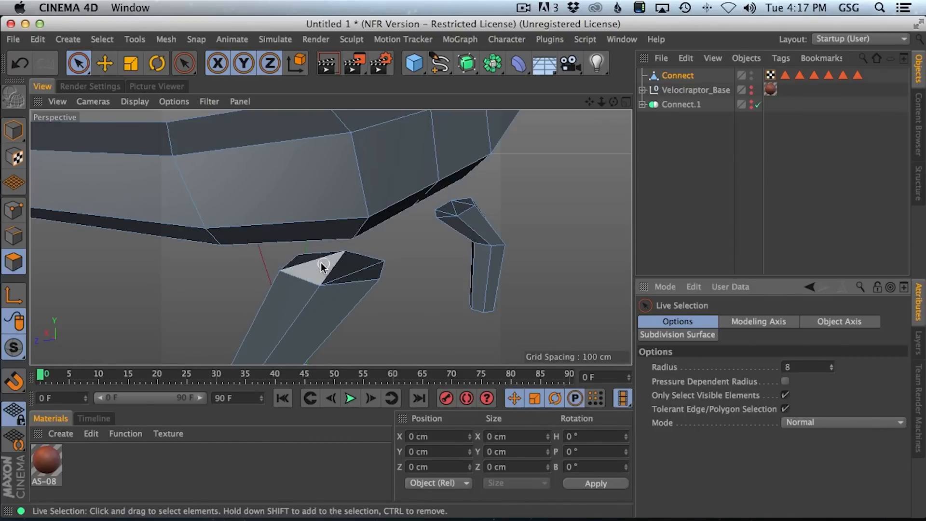
- Select all the leg's top cap polygons plus the belly polygon just above them, and bridge the two with Delete Original Polygons on
mouse_move(316, 264)
mouse_down()
mouse_move(355, 268)
mouse_move(389, 250)
mouse_move(385, 242)
mouse_move(372, 256)
mouse_move(360, 251)
mouse_move(377, 235)
mouse_move(320, 210)
mouse_move(232, 258)
mouse_move(215, 216)
mouse_move(280, 240)
mouse_move(324, 221)
mouse_move(302, 237)
mouse_up()
shift+click(284, 235)
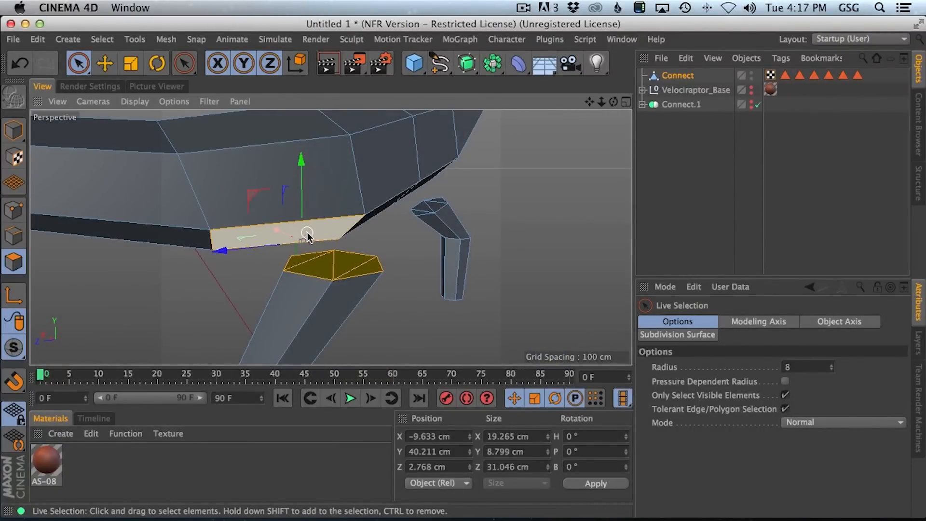
click(331, 260)
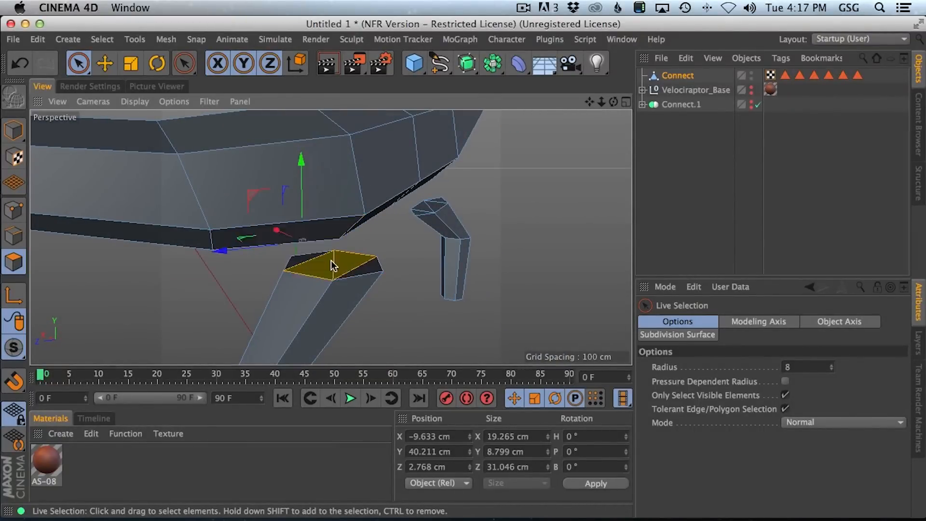
click(307, 260)
drag(307, 260, 360, 267)
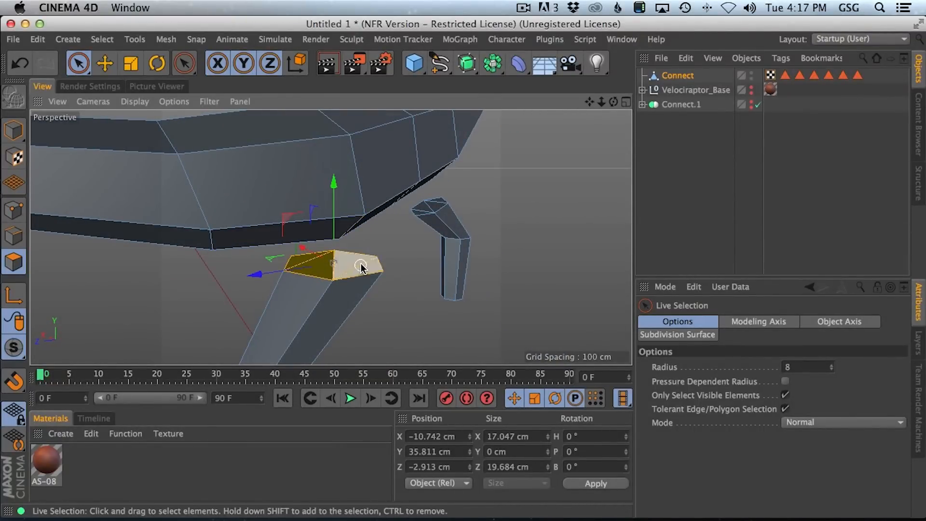
shift+click(296, 237)
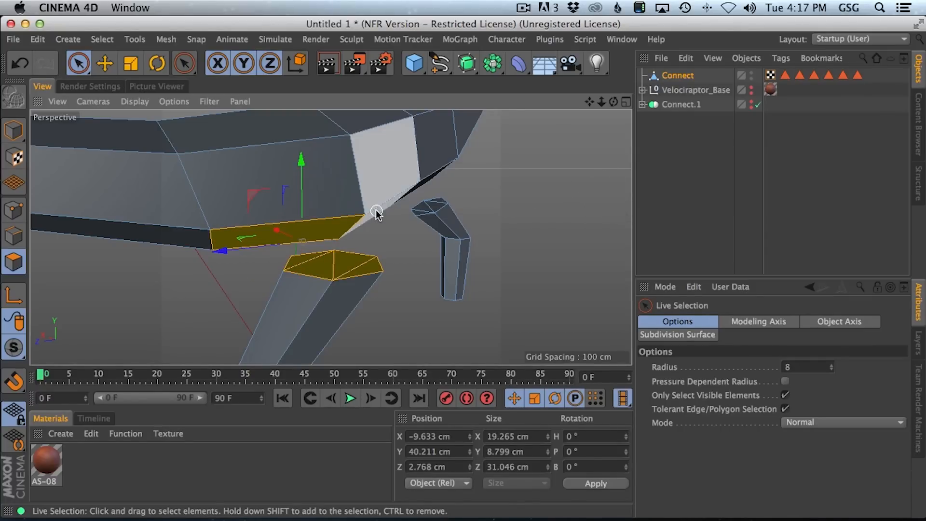
key(m)
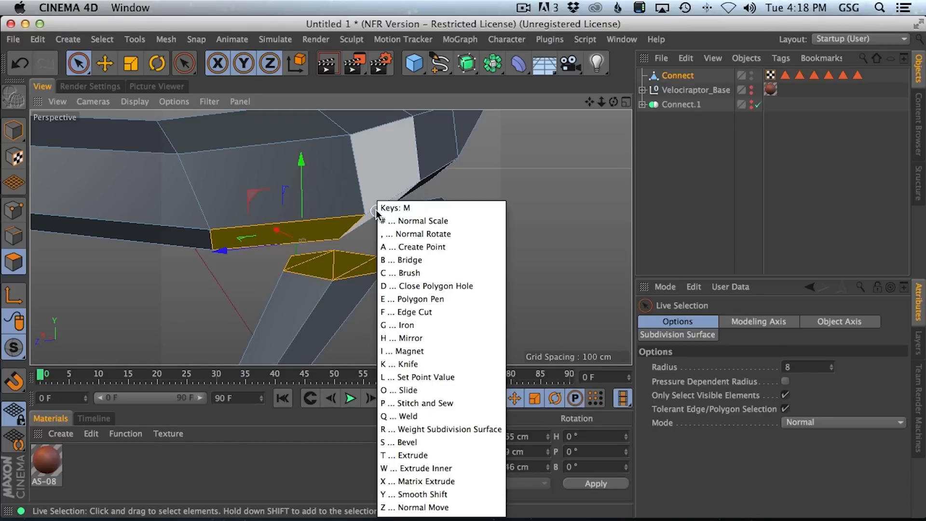
key(b)
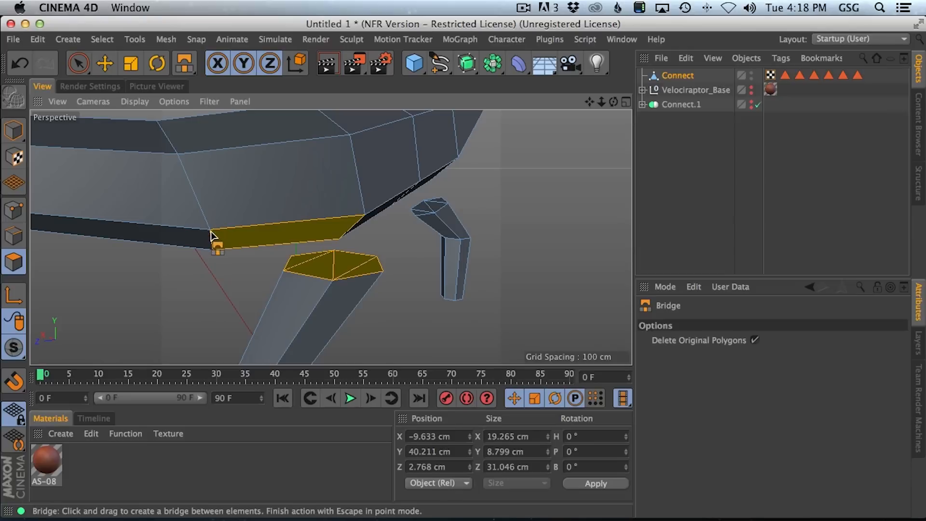
drag(217, 230, 332, 279)
- Add the arm's top cap polygons and the underside body polygon above them to the selection, and bridge the arm to the body
alt+drag(336, 242, 824, 212)
alt+drag(515, 230, 567, 286)
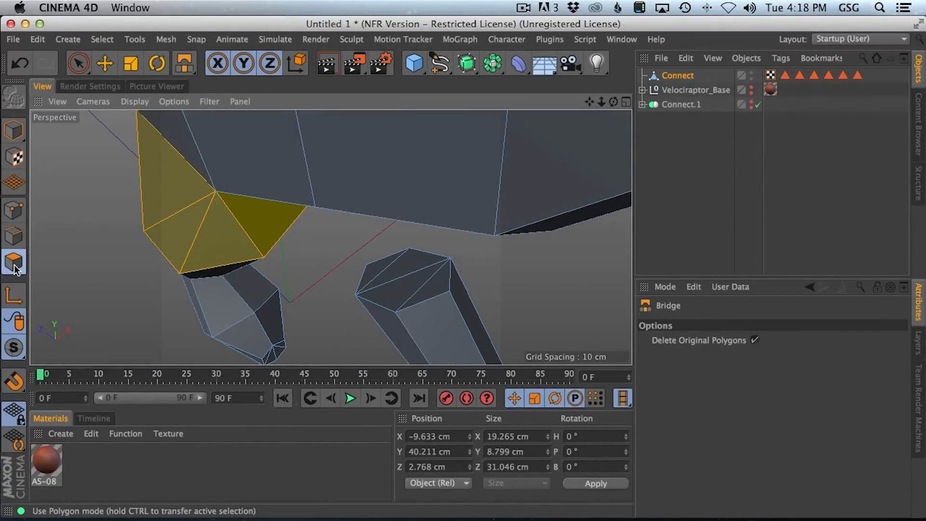
click(83, 65)
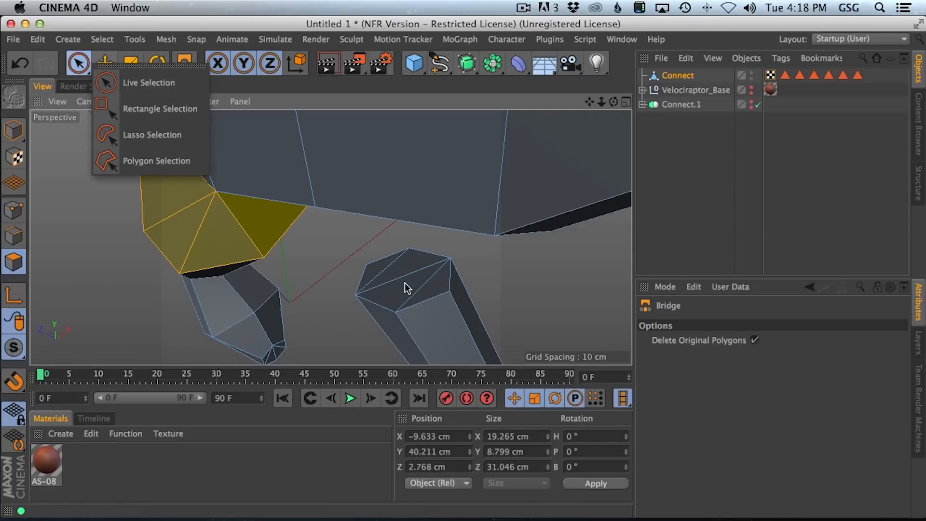
click(145, 83)
mouse_move(425, 285)
shift+mouse_down()
mouse_move(395, 268)
mouse_move(465, 248)
mouse_move(492, 196)
shift+mouse_up()
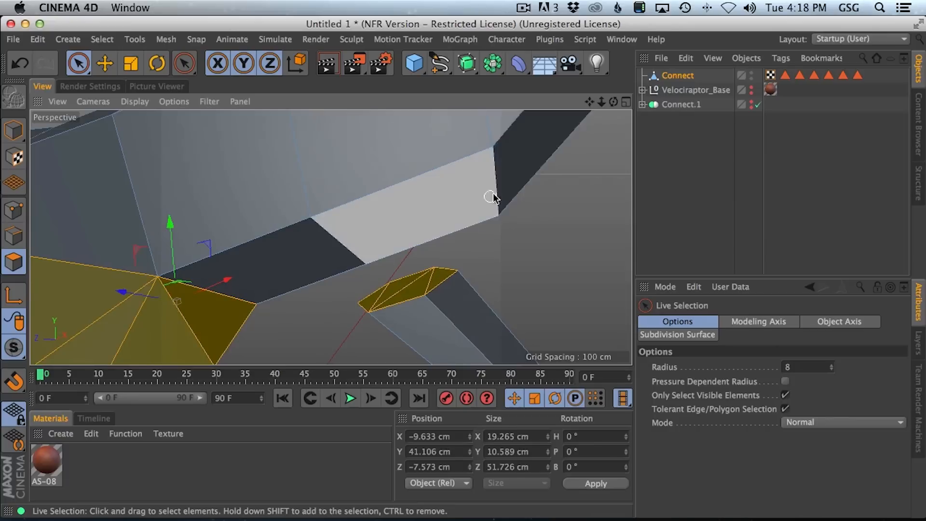
shift+click(441, 200)
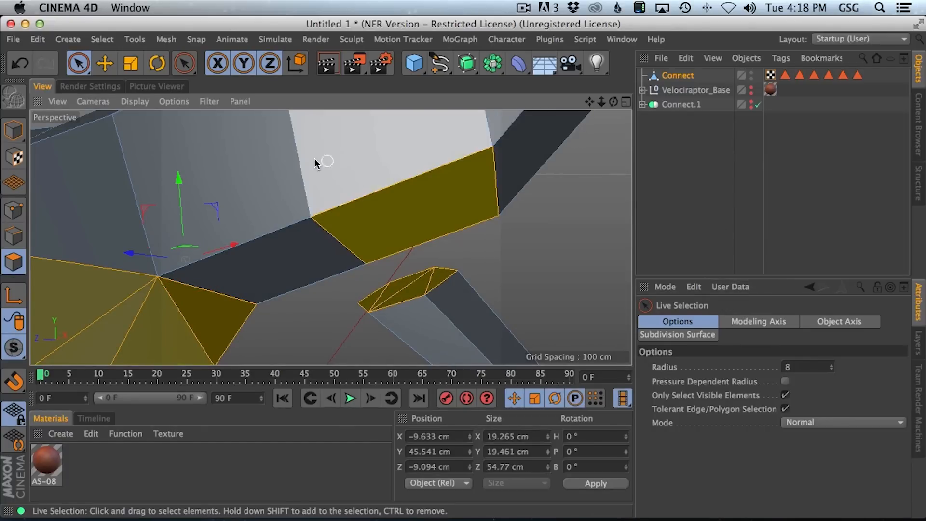
key(m)
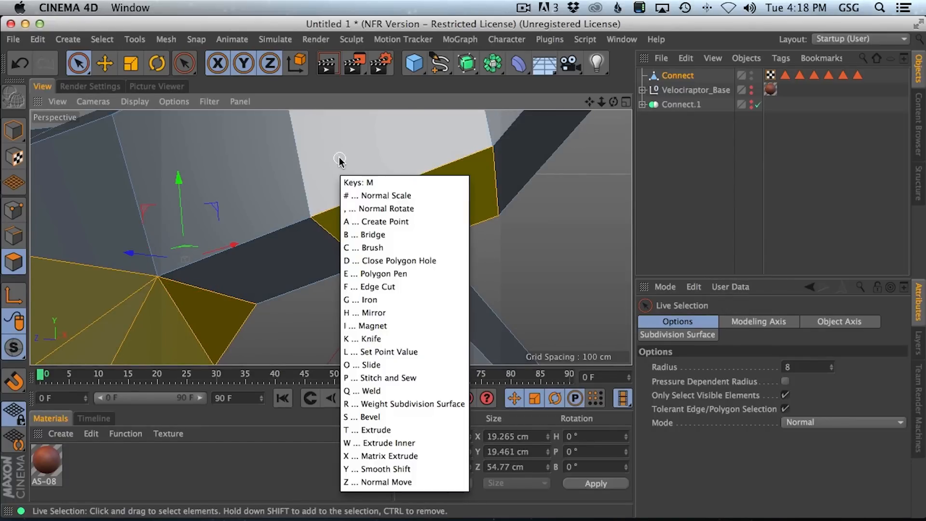
key(b)
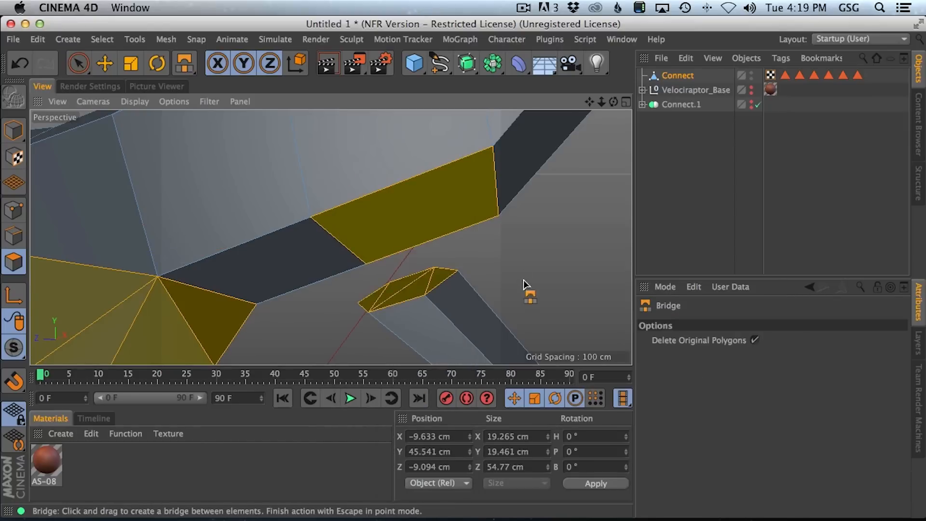
drag(485, 147, 426, 292)
- Examine the bridged arm joint up close, the raptor from the front, and the whole body in the Top view
alt+drag(390, 230, 669, 277)
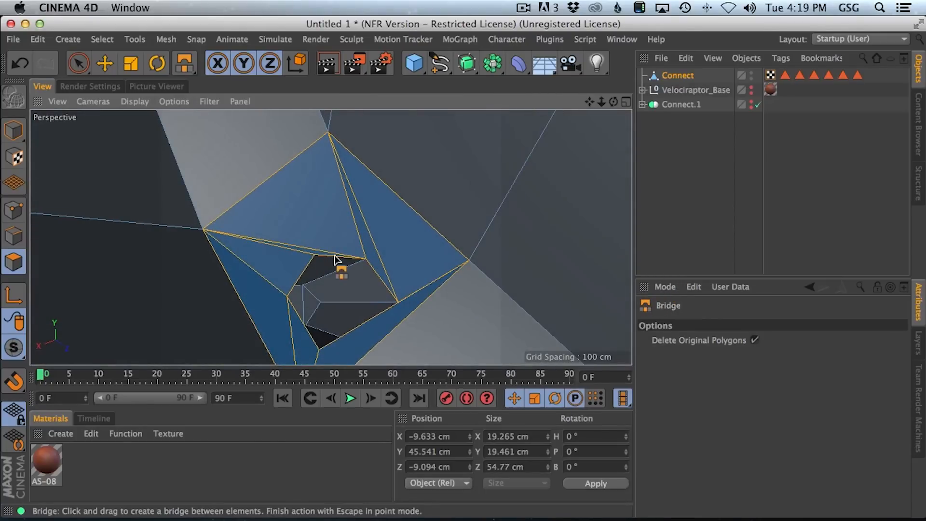
alt+drag(341, 255, 436, 193)
alt+right_drag(435, 192, 358, 204)
mouse_move(455, 189)
alt+mouse_down()
mouse_move(349, 203)
mouse_move(523, 151)
mouse_move(610, 178)
mouse_move(434, 182)
mouse_move(441, 185)
alt+mouse_up()
alt+right_drag(441, 185, 369, 220)
alt+drag(362, 214, 383, 292)
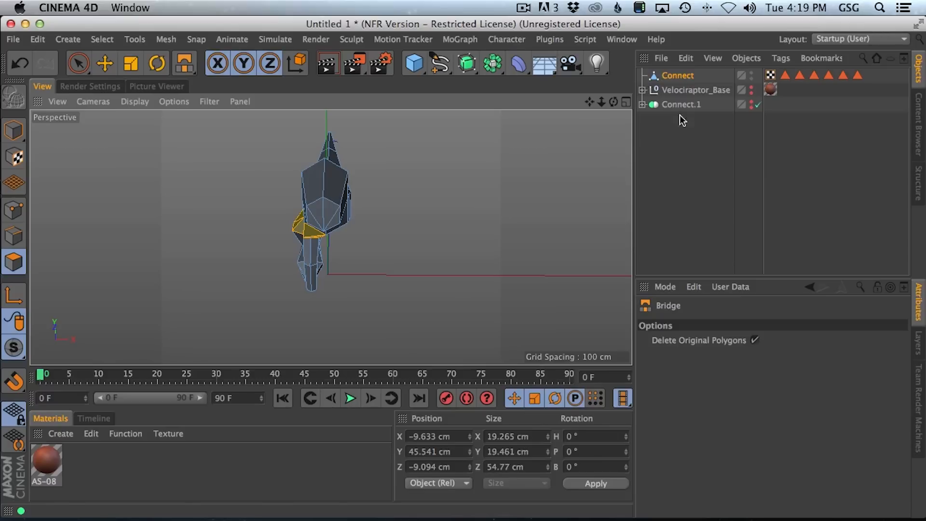
click(626, 102)
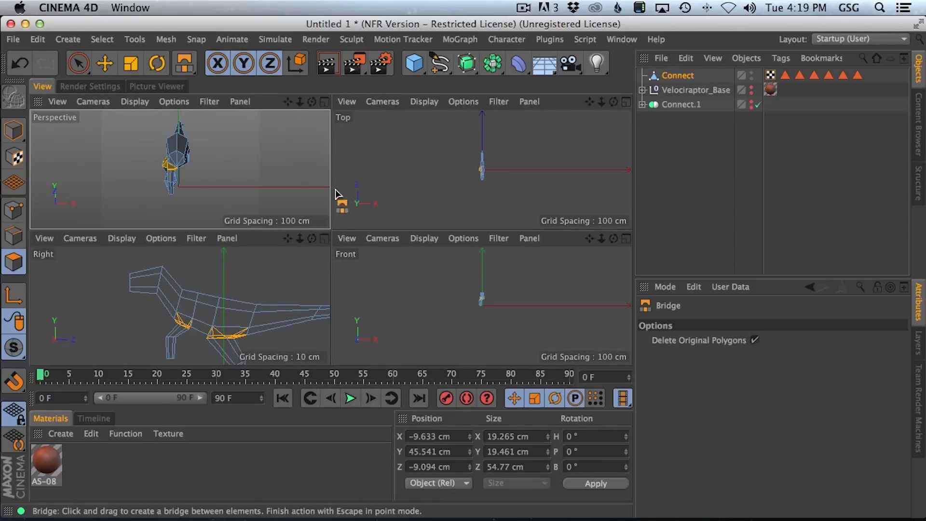
click(627, 102)
scroll(368, 213, up, 3)
alt+middle_drag(332, 204, 398, 172)
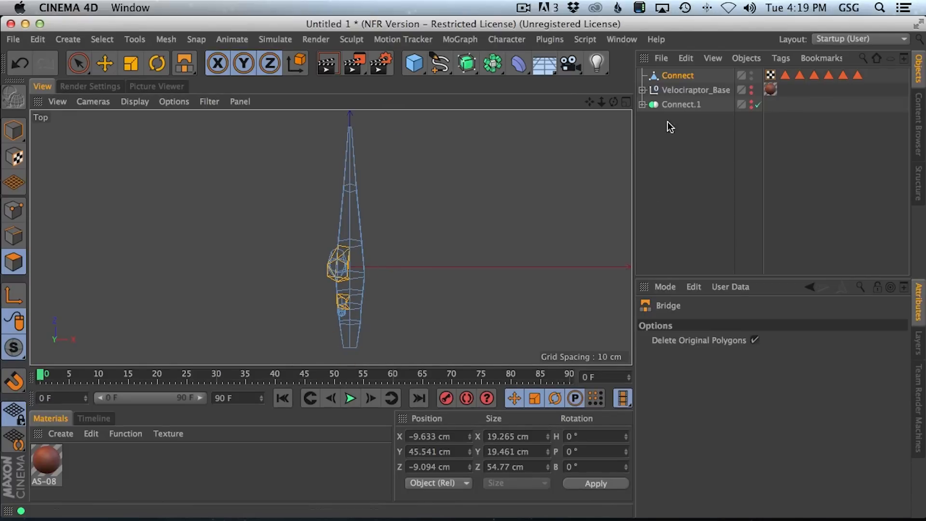
- Set up Rectangle Selection in point mode with Only Select Visible Elements off
click(13, 209)
click(86, 63)
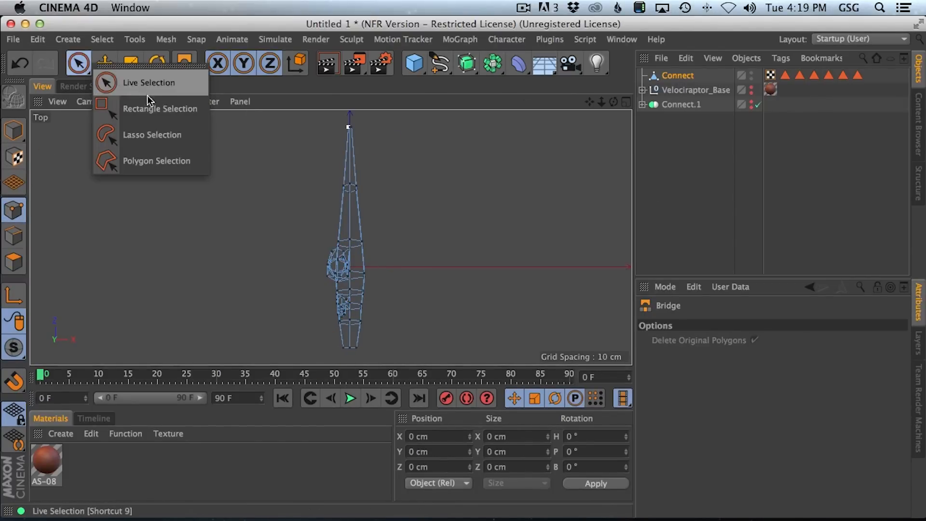
click(150, 108)
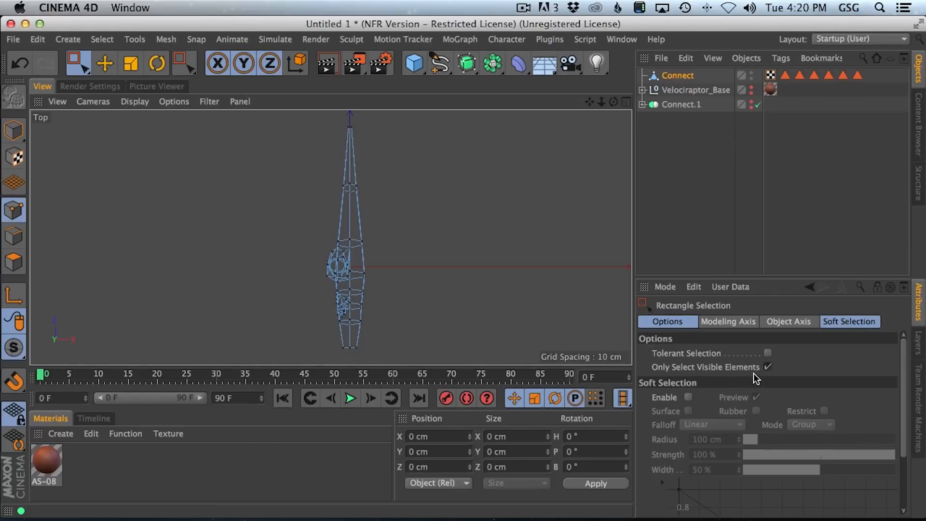
click(768, 366)
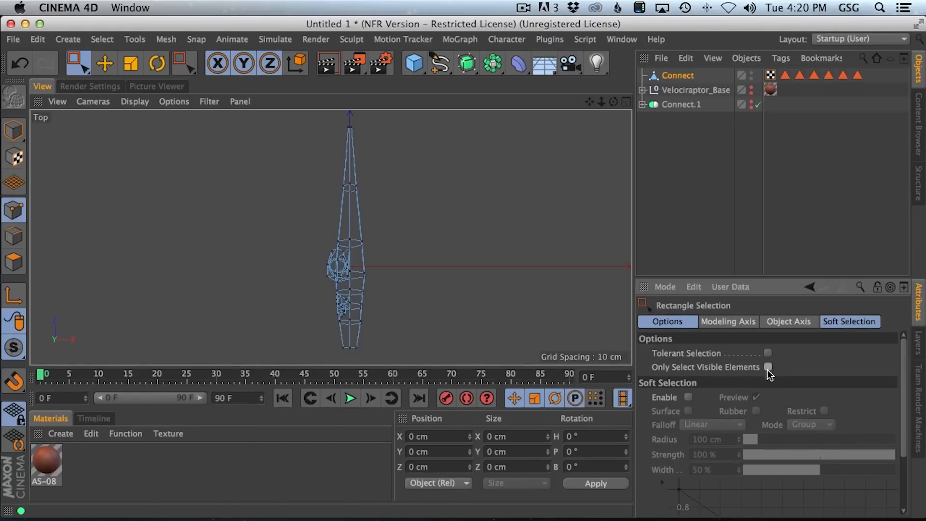
drag(351, 118, 458, 362)
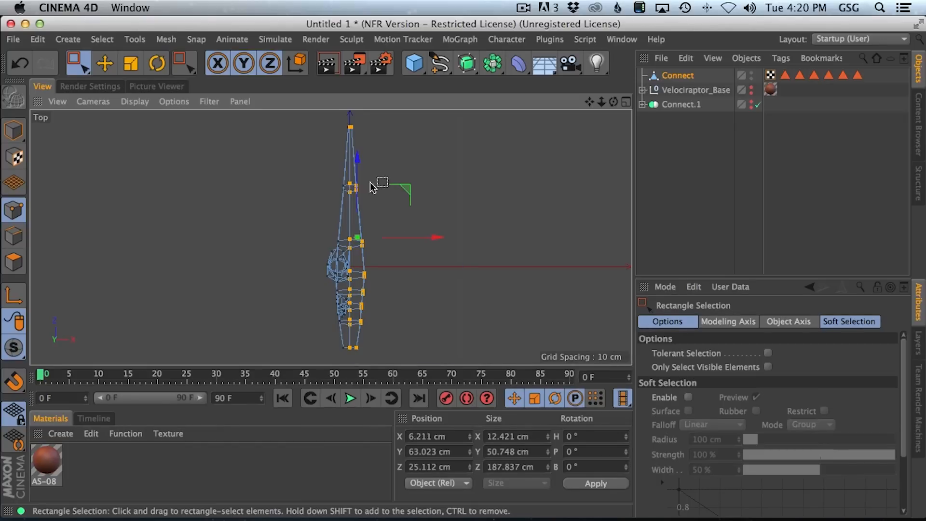
scroll(386, 159, up, 2)
alt+middle_drag(385, 156, 390, 152)
drag(356, 122, 458, 397)
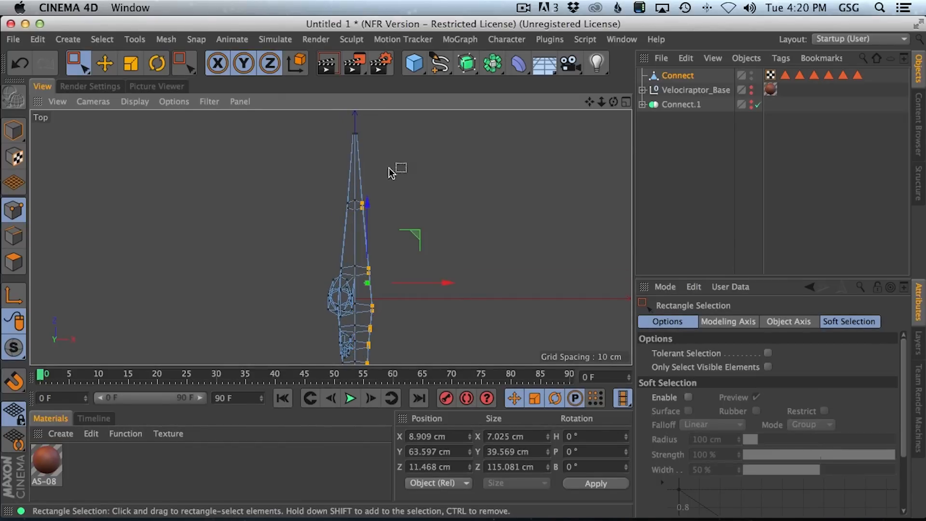
- In the Top view, select all points on the limbless half of the body, leaving out the centre line, and delete them
drag(356, 128, 459, 403)
scroll(401, 228, up, 10)
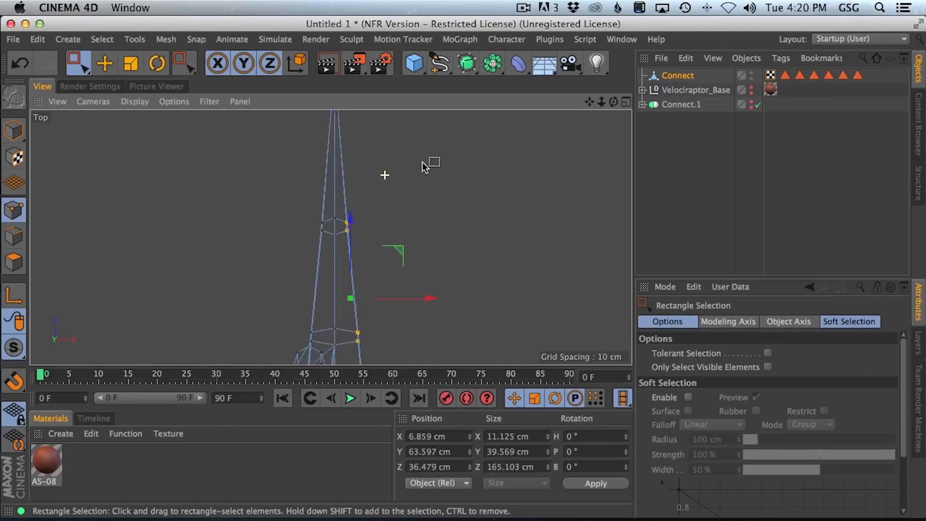
scroll(481, 166, up, 2)
scroll(275, 280, down, 10)
scroll(369, 319, up, 10)
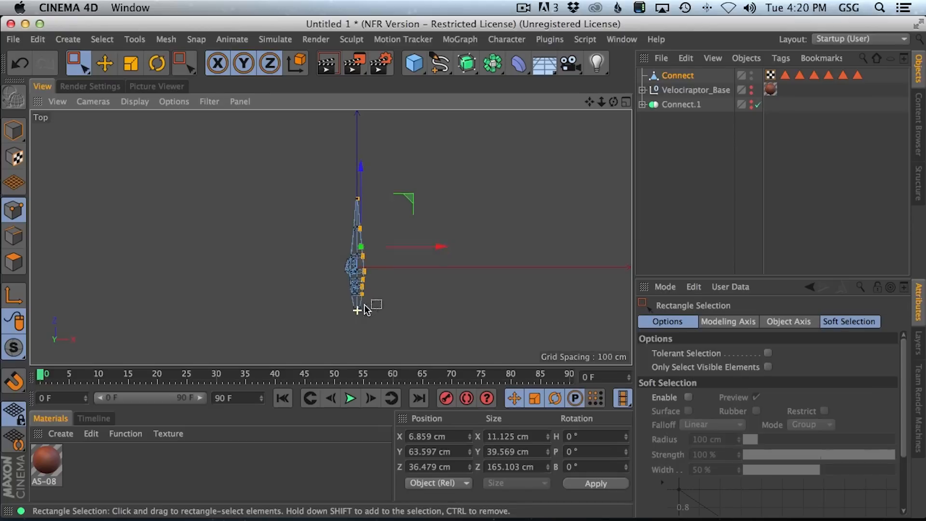
shift+drag(365, 186, 456, 356)
mouse_move(431, 167)
alt+middle_down()
mouse_move(441, 145)
mouse_move(413, 346)
alt+middle_up()
mouse_move(419, 187)
alt+middle_down()
mouse_move(428, 296)
mouse_move(442, 239)
alt+middle_up()
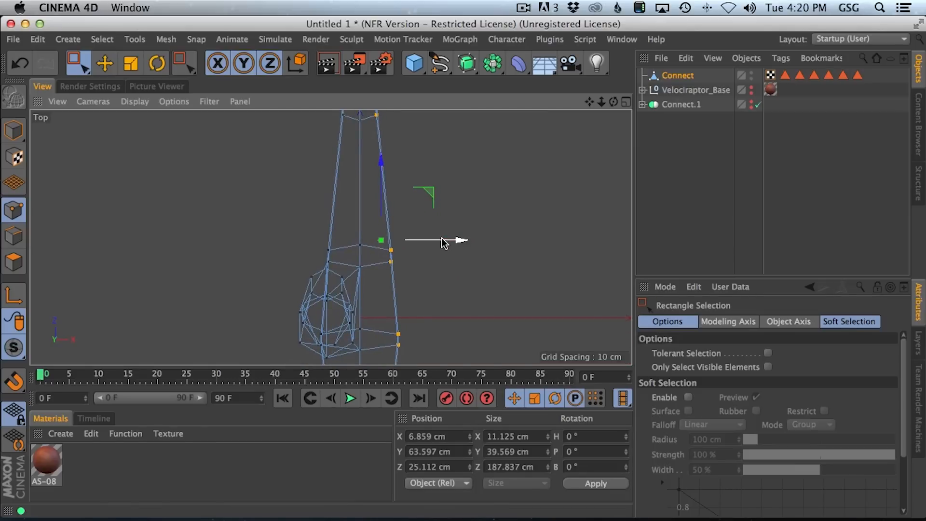
click(444, 243)
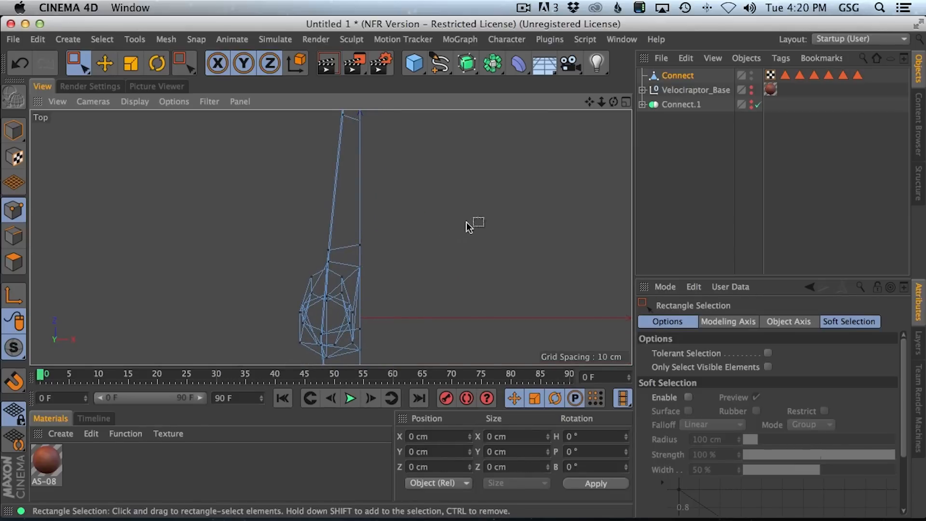
- Inspect the remaining half of the raptor in the Perspective view and add a Symmetry object to the scene
click(627, 102)
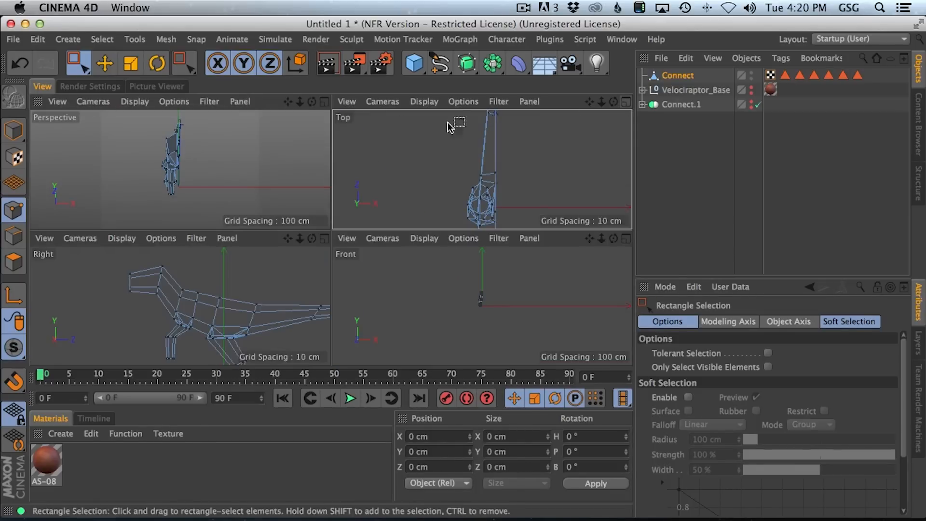
click(324, 102)
alt+drag(509, 207, 214, 128)
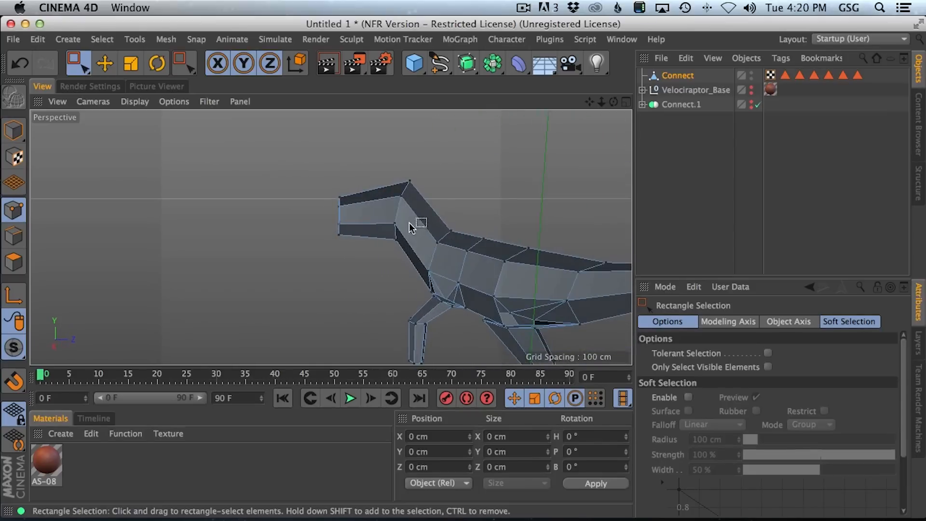
alt+middle_drag(409, 222, 243, 155)
alt+drag(300, 193, 600, 241)
click(674, 78)
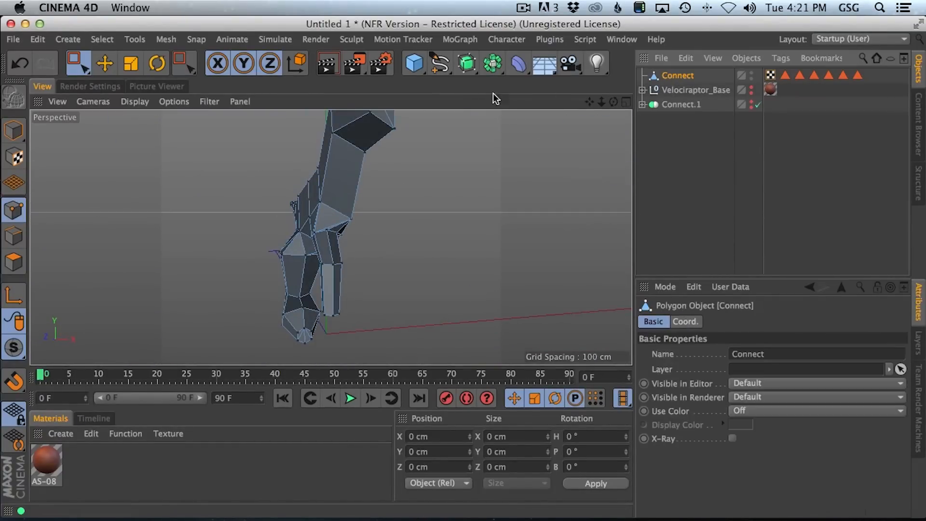
click(502, 66)
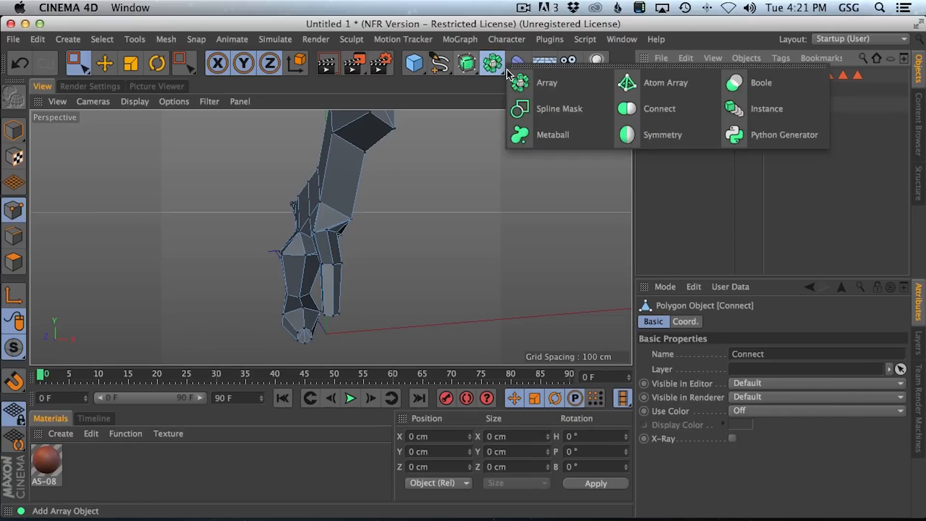
click(655, 137)
alt+drag(355, 216, 345, 190)
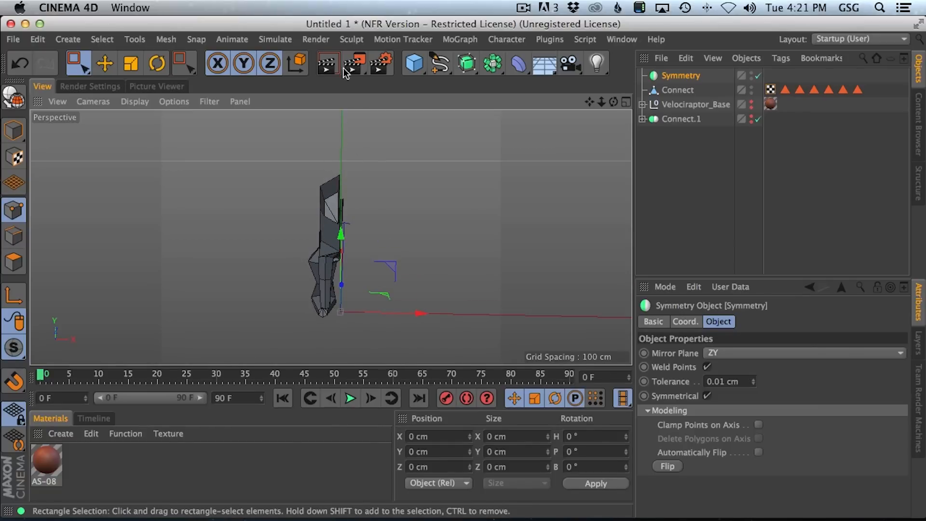
- Make the Connect mesh a child of the Symmetry object so the half body is mirrored
drag(678, 90, 683, 78)
alt+drag(368, 169, 400, 205)
alt+drag(331, 252, 358, 95)
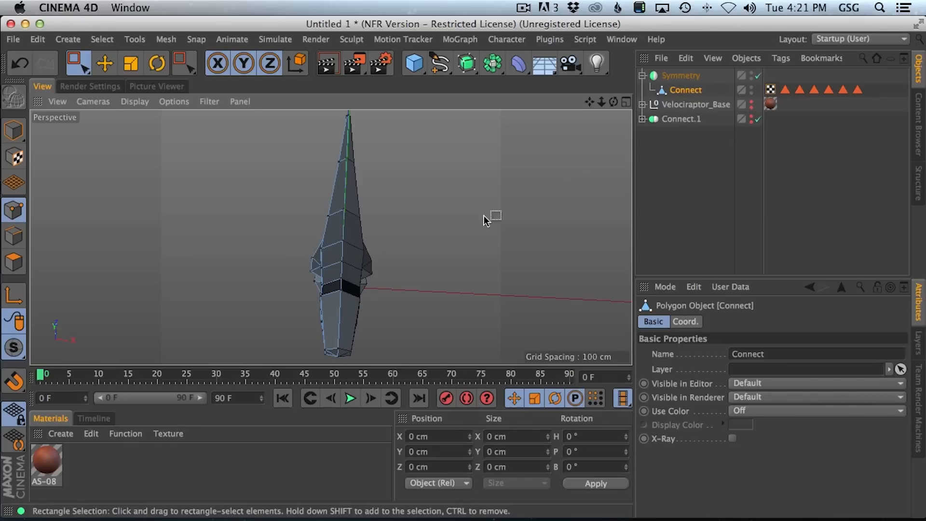
alt+drag(347, 248, 362, 231)
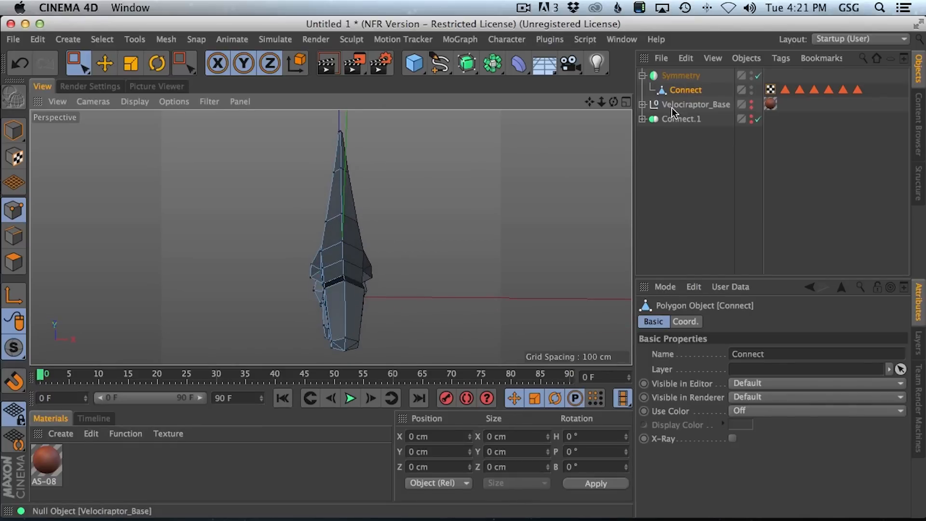
- Try moving a point at the lower front of the mirrored mesh sideways, and undo the move
click(107, 65)
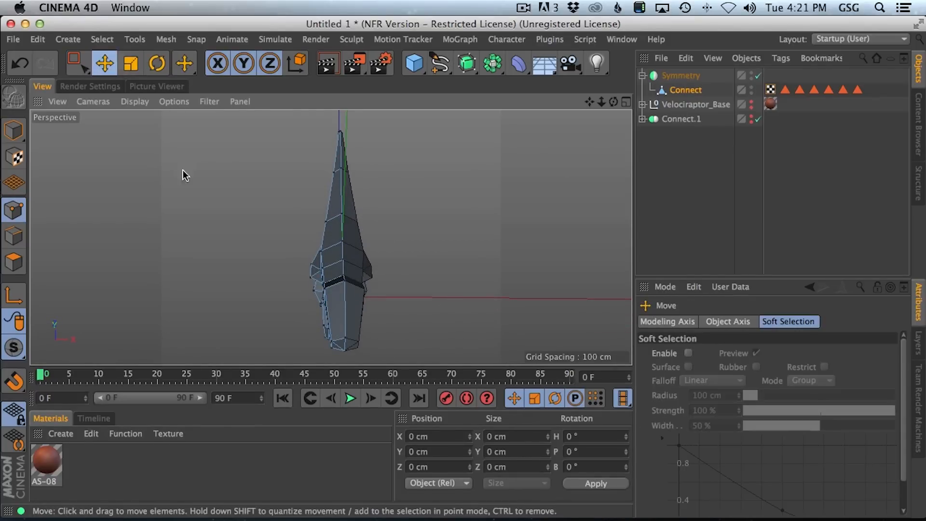
click(346, 338)
drag(383, 339, 446, 339)
key(super+z)
- Examine the mirrored raptor from several sides with the Symmetry object selected
alt+drag(343, 219, 318, 245)
alt+right_drag(317, 245, 312, 259)
alt+middle_drag(312, 258, 386, 217)
alt+drag(378, 213, 438, 202)
click(685, 78)
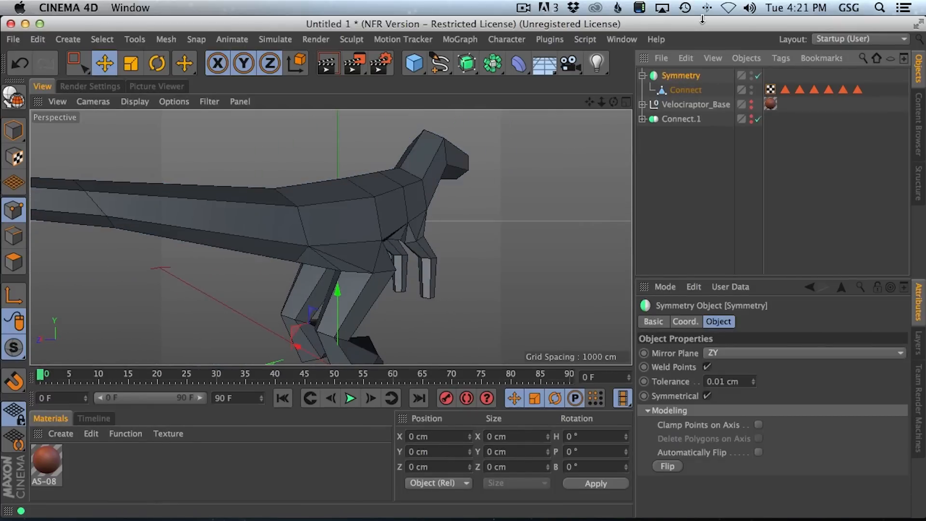
alt+right_drag(423, 222, 415, 225)
mouse_move(383, 225)
alt+mouse_down()
mouse_move(436, 227)
mouse_move(449, 193)
mouse_move(360, 233)
mouse_move(290, 224)
mouse_move(386, 246)
mouse_move(398, 237)
alt+mouse_up()
mouse_move(398, 230)
alt+mouse_down()
mouse_move(377, 240)
mouse_move(332, 236)
alt+mouse_up()
alt+drag(331, 239, 388, 225)
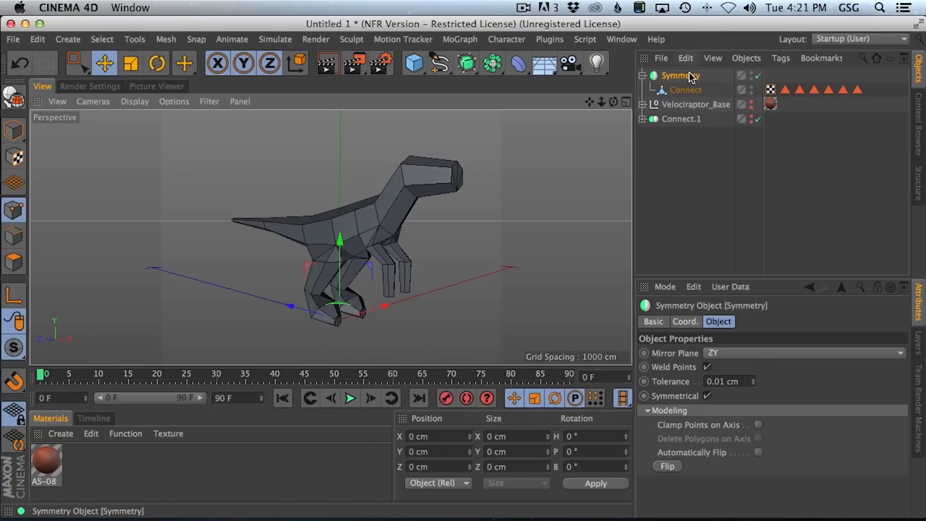
- Turn off the Symmetry object's mirroring and show the Velociraptor_Base reference model
click(758, 75)
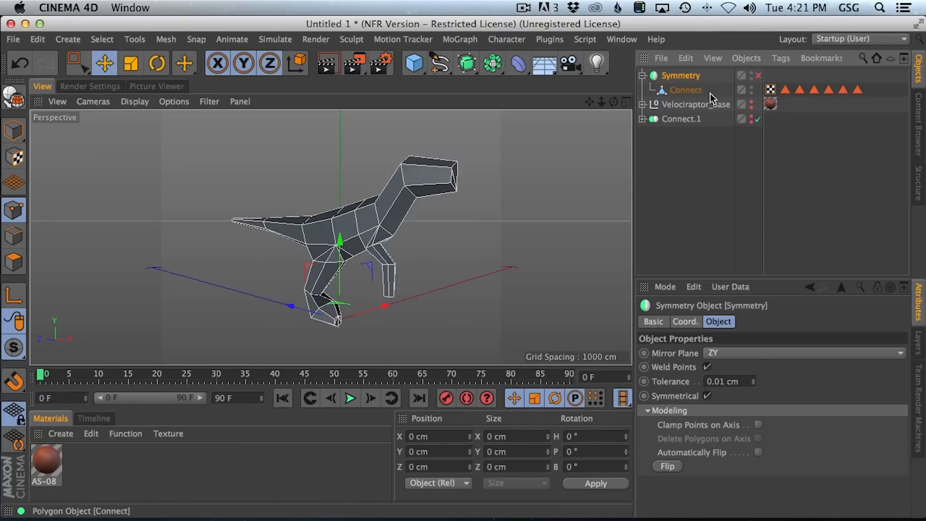
click(752, 105)
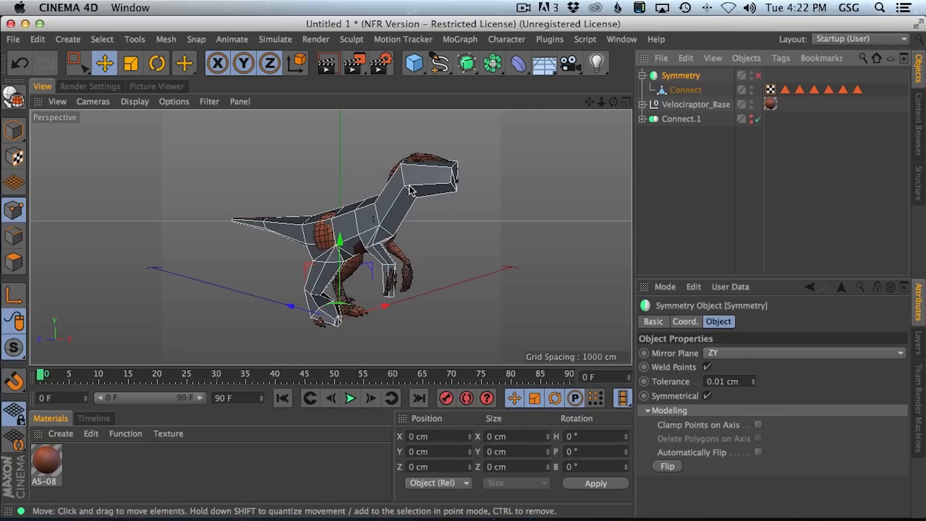
alt+drag(420, 163, 491, 209)
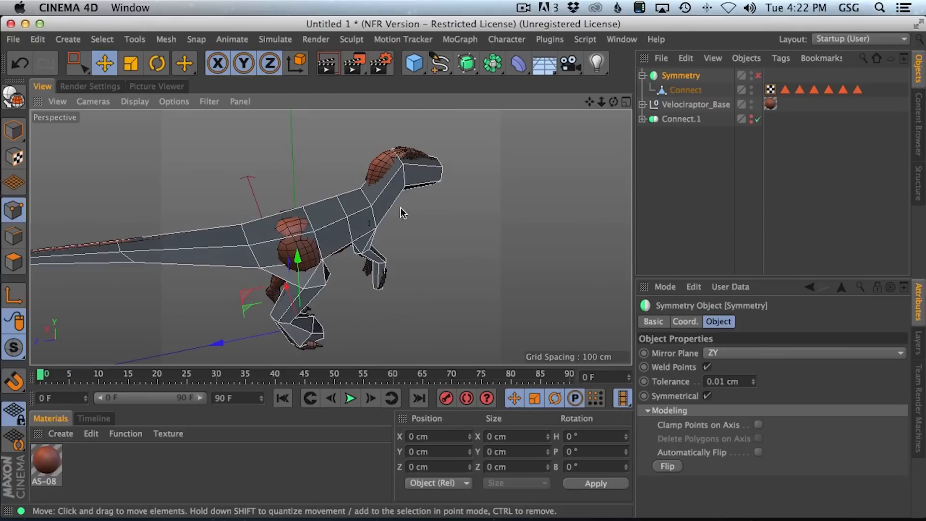
alt+right_drag(413, 160, 460, 162)
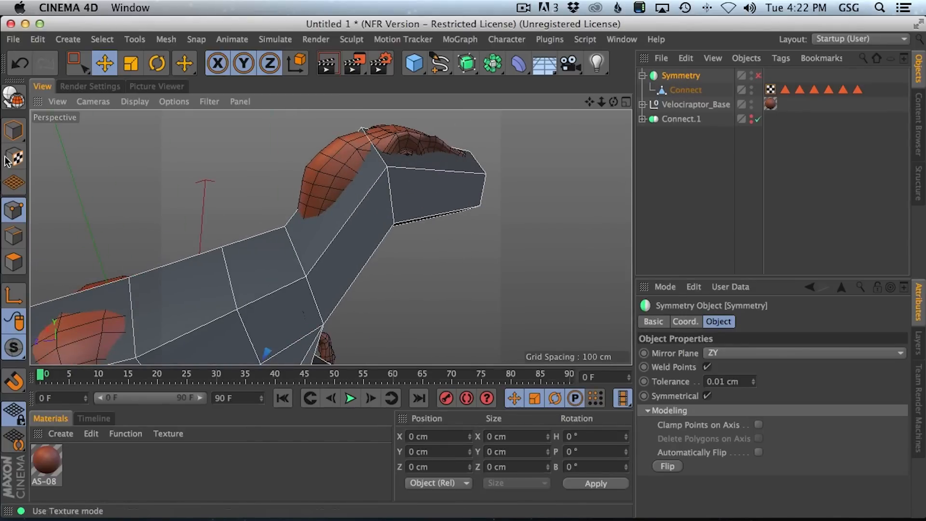
- Raise the point at the top of the head on the Connect mesh to enclose the reference's skull
click(688, 91)
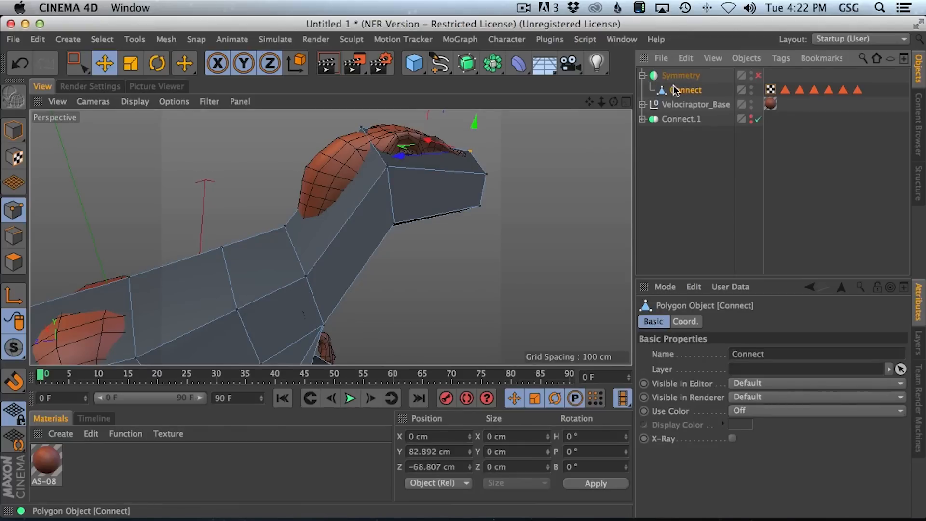
alt+drag(413, 159, 389, 168)
alt+drag(467, 170, 434, 174)
alt+middle_drag(403, 168, 407, 239)
drag(378, 118, 400, 179)
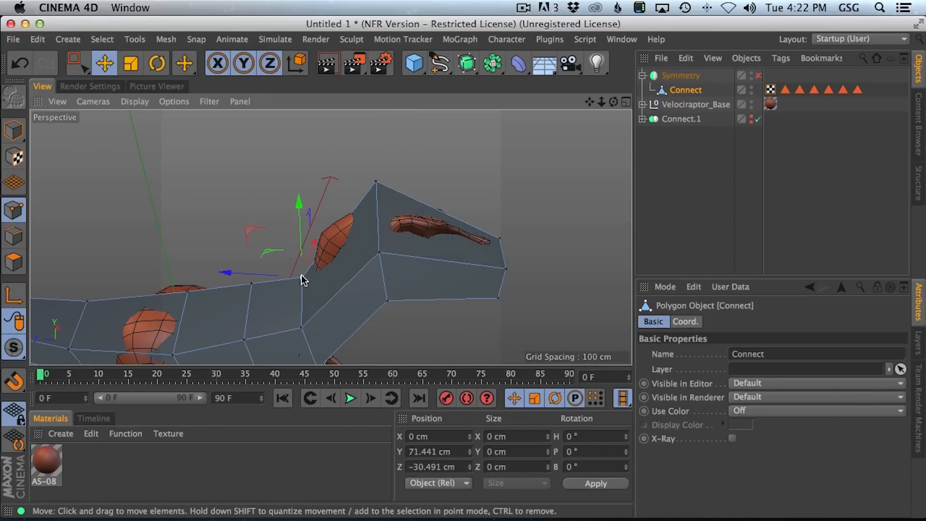
- Raise the back-of-neck point to Y about 78.5 cm and readjust the top-of-head point around the reference
drag(299, 252, 352, 216)
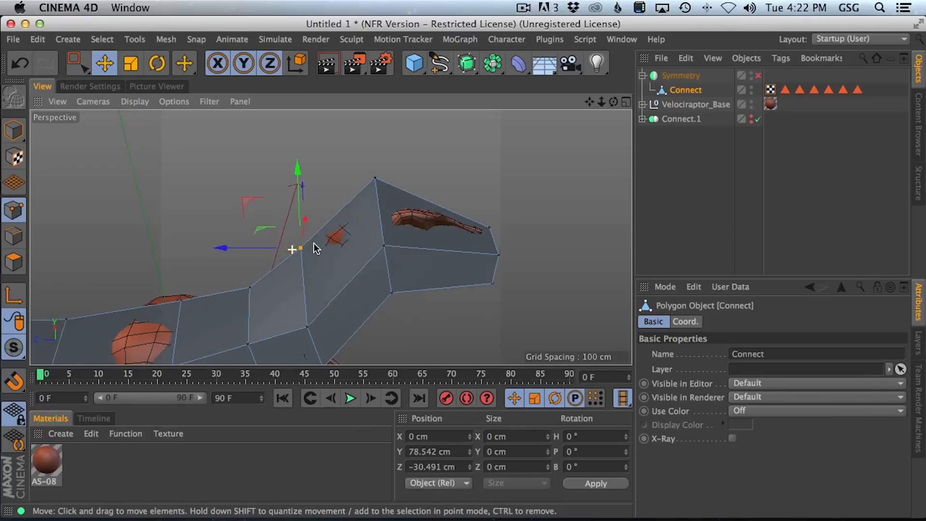
click(378, 185)
drag(381, 159, 385, 163)
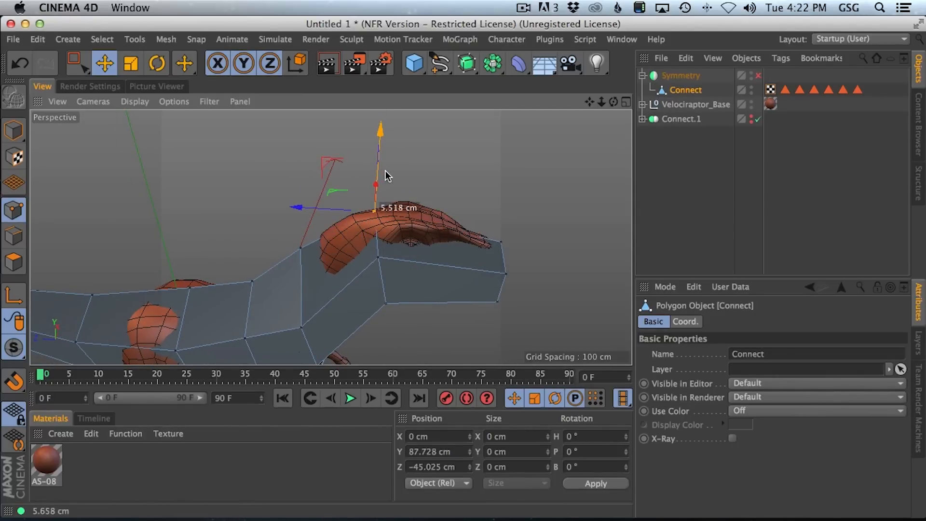
drag(387, 171, 468, 222)
- Raise the centre-line point on the back above the hips slightly in the Right view
alt+middle_drag(370, 274, 564, 101)
alt+drag(391, 222, 340, 200)
click(374, 239)
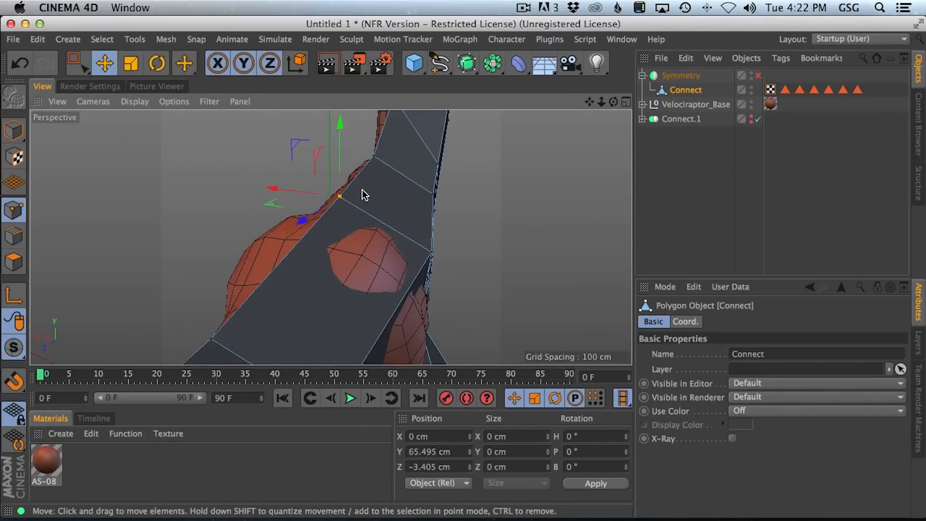
click(626, 102)
drag(220, 274, 220, 273)
- Move the upper side point of the hip outward along X in the Perspective view, toward enclosing the reference's thigh
click(226, 180)
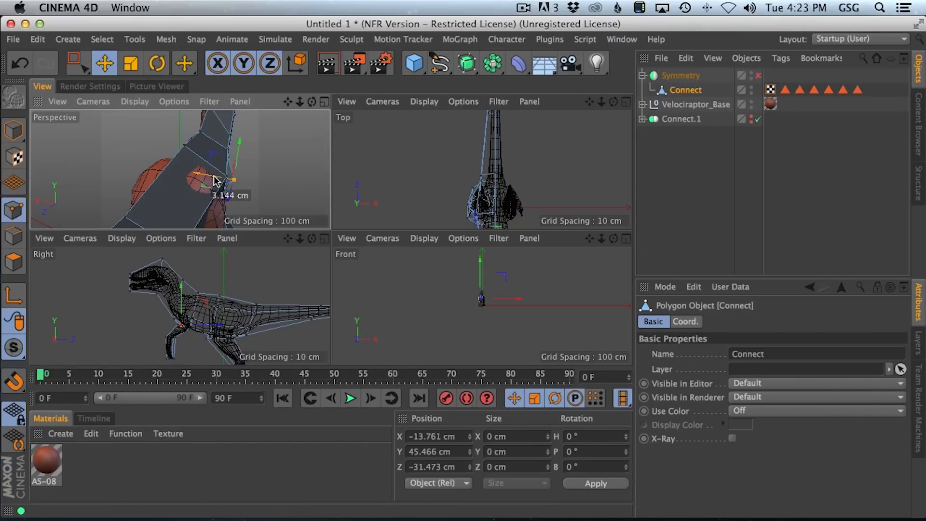
drag(211, 177, 212, 177)
key(super+z)
click(326, 100)
mouse_move(445, 268)
alt+mouse_down()
mouse_move(467, 305)
mouse_move(444, 257)
alt+mouse_up()
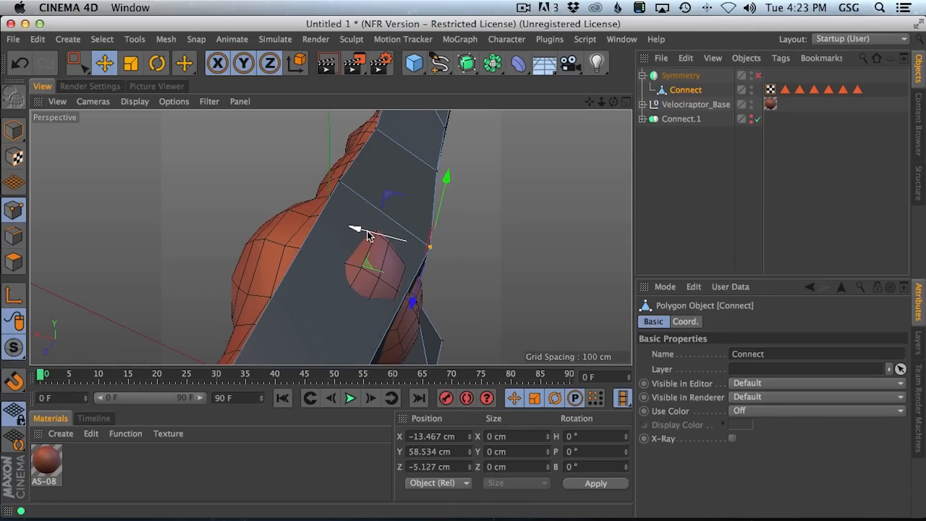
drag(367, 232, 372, 233)
- Reposition the points on the belly, above the thigh and on the lower flank to enclose the reference's underside
alt+drag(413, 270, 96, 173)
click(422, 285)
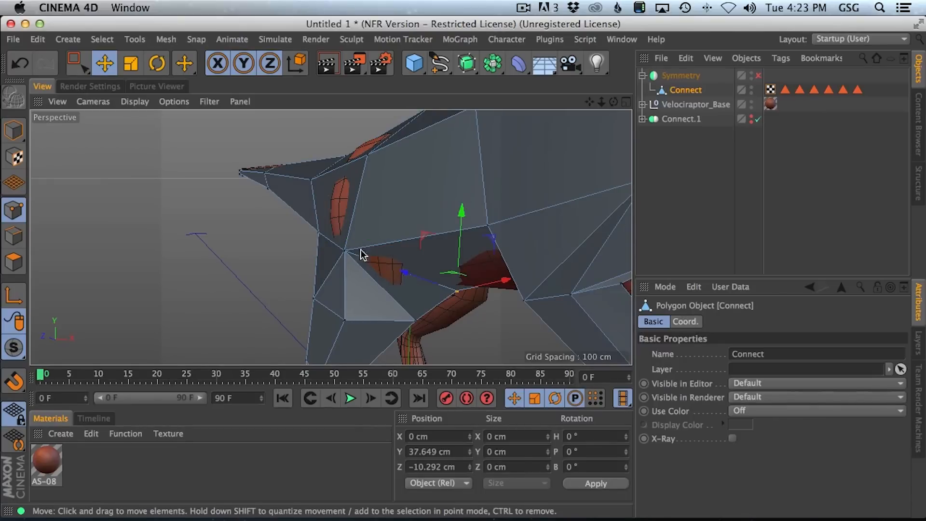
drag(348, 255, 395, 255)
alt+drag(471, 262, 436, 170)
alt+middle_drag(482, 236, 392, 128)
alt+drag(404, 207, 481, 207)
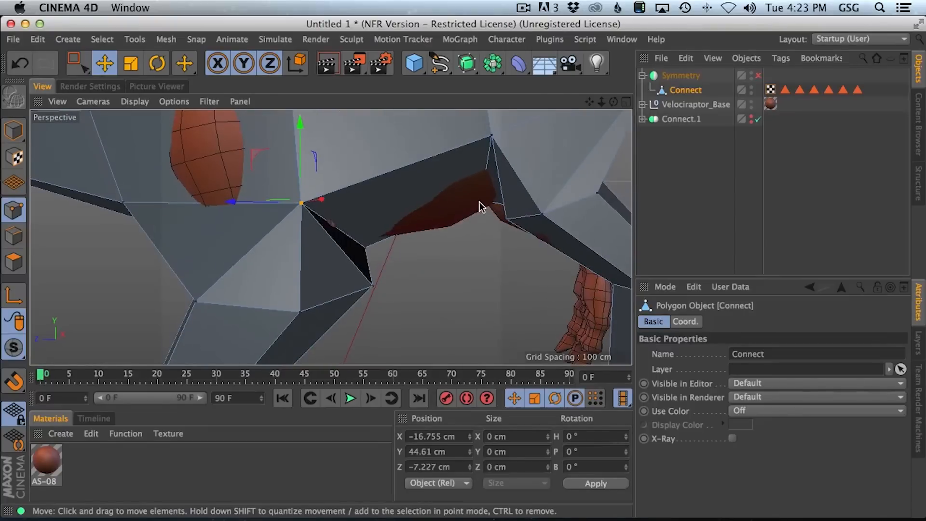
drag(486, 154, 486, 172)
- Move the outer toe point of the foot outward to X about -22 cm
alt+drag(485, 172, 291, 193)
alt+drag(328, 260, 346, 295)
click(376, 263)
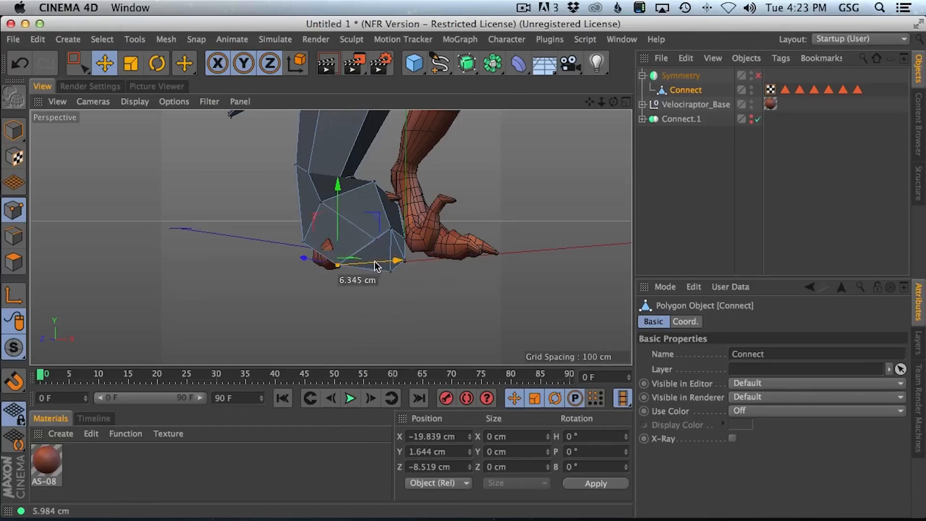
drag(363, 279, 306, 246)
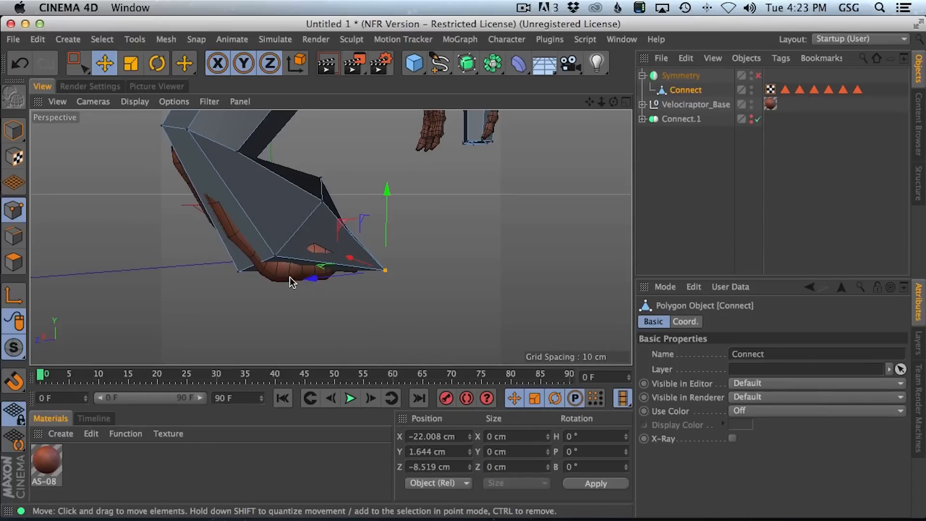
- Lower the outer heel point to Y about 0.4 cm and the inner heel point to about -0.2 cm
alt+drag(324, 254, 294, 270)
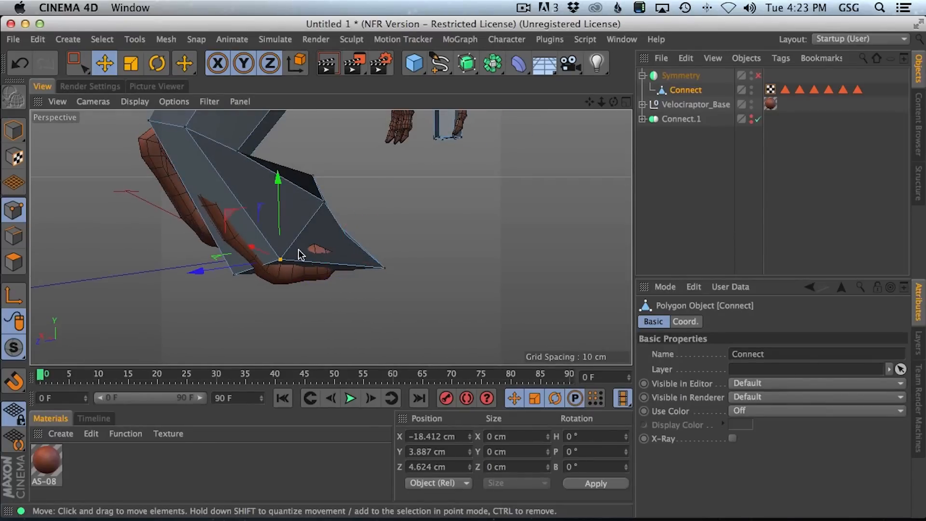
drag(279, 206, 280, 236)
alt+drag(280, 237, 456, 228)
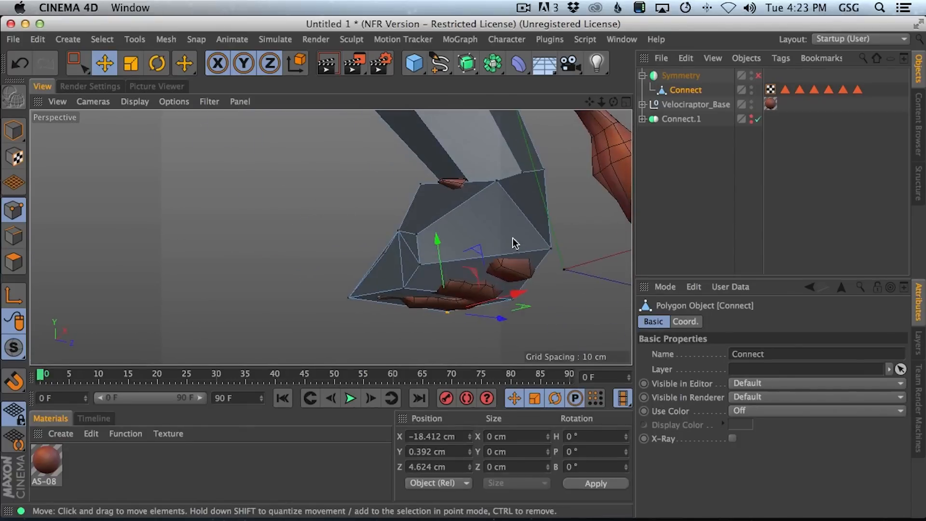
alt+drag(516, 306, 334, 209)
drag(358, 145, 358, 159)
- Examine how the low-poly mesh fits the reference from the open side, up close at the throat and jaw
alt+drag(296, 201, 431, 181)
alt+right_drag(431, 181, 424, 182)
alt+middle_drag(440, 169, 428, 219)
mouse_move(428, 219)
alt+right_down()
mouse_move(352, 250)
mouse_move(431, 218)
alt+right_up()
alt+middle_drag(431, 214, 365, 246)
alt+drag(378, 238, 344, 243)
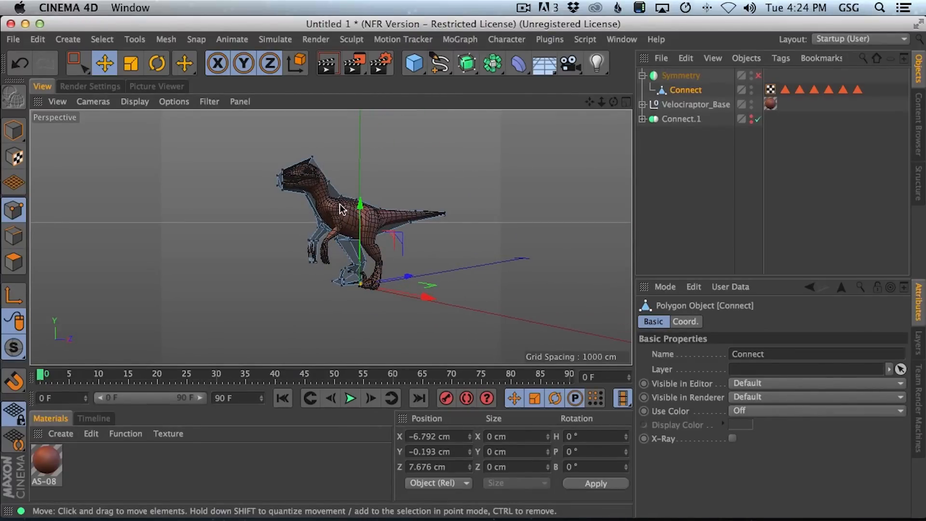
alt+drag(367, 242, 275, 229)
alt+right_drag(276, 230, 367, 165)
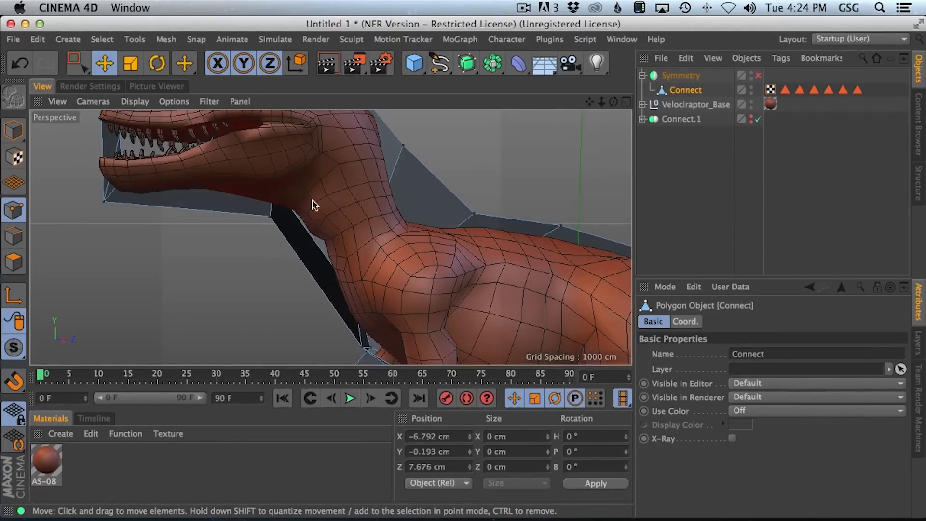
- In the Right view, move the throat point to Y about 68.8, Z about -46.3 cm and raise the chin point to Y about 71 cm
click(626, 102)
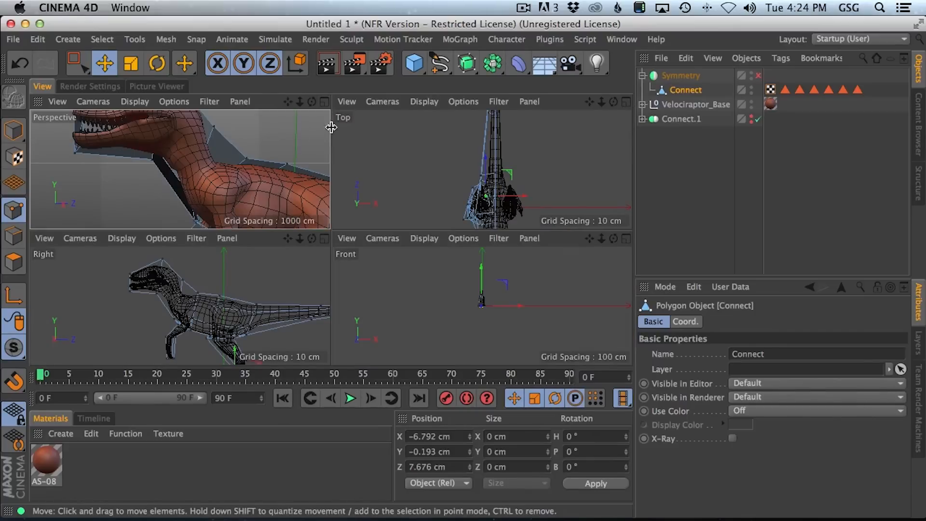
click(324, 238)
click(281, 212)
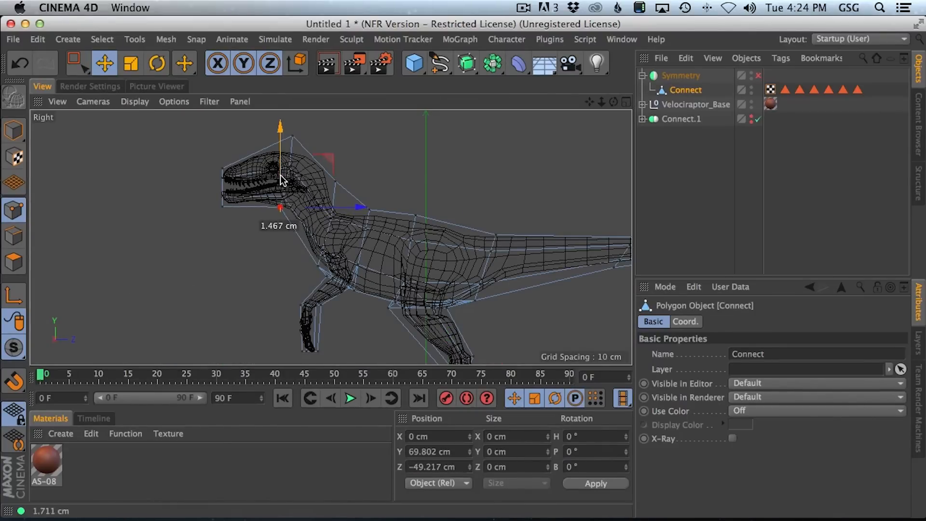
drag(328, 213, 325, 214)
drag(291, 163, 290, 163)
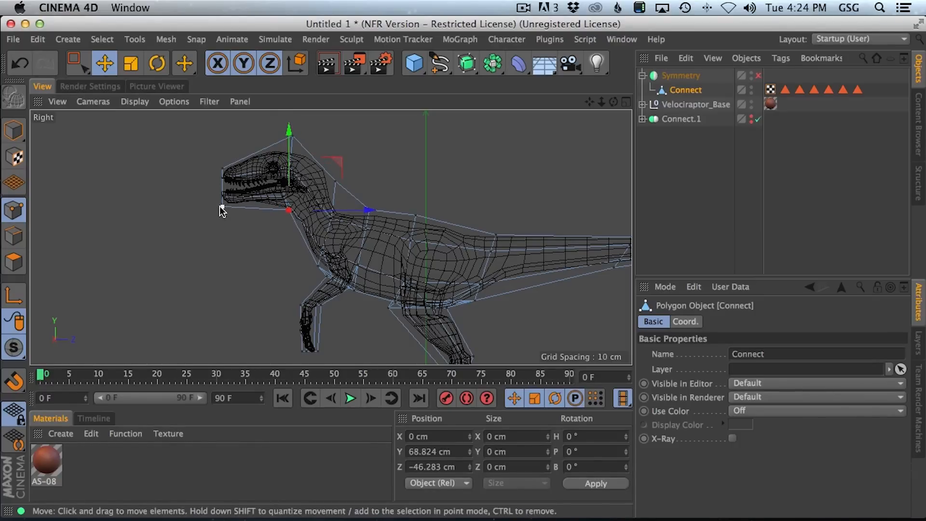
drag(223, 186, 225, 183)
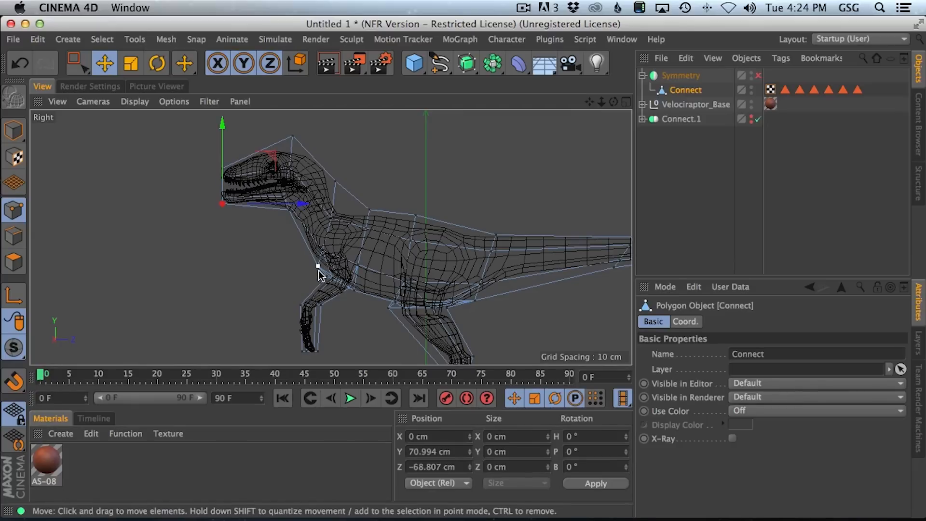
- Examine the adjusted raptor in the Perspective view from the side and the front
click(627, 102)
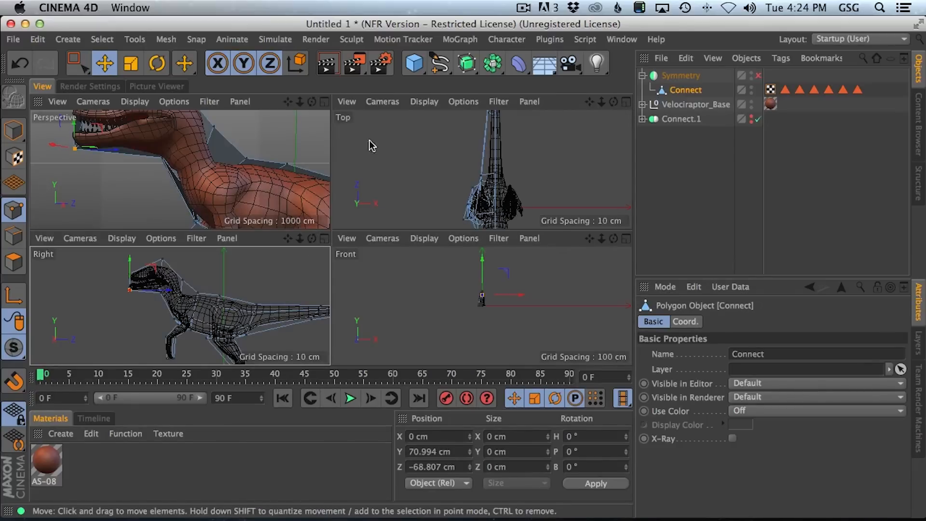
click(326, 105)
alt+right_drag(479, 224, 448, 241)
alt+drag(481, 225, 661, 254)
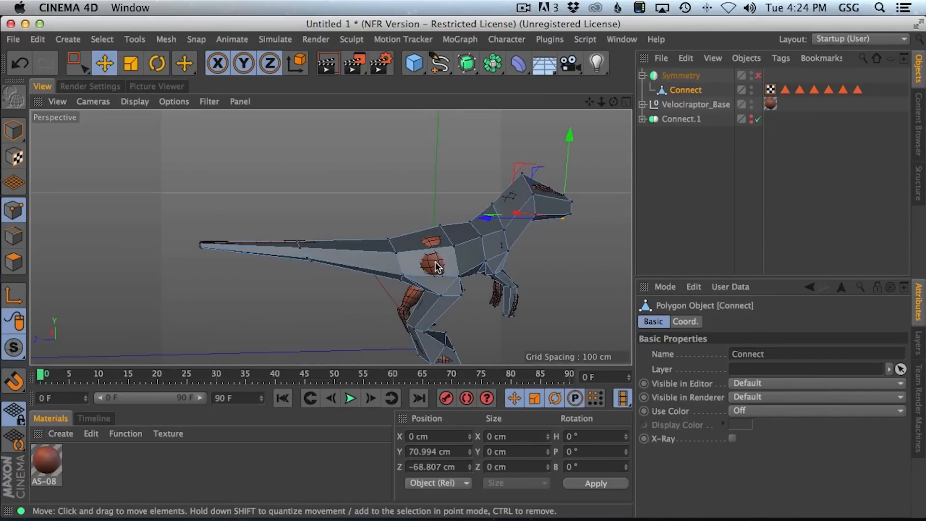
alt+drag(467, 252, 454, 267)
alt+middle_drag(453, 266, 312, 222)
alt+drag(312, 222, 192, 252)
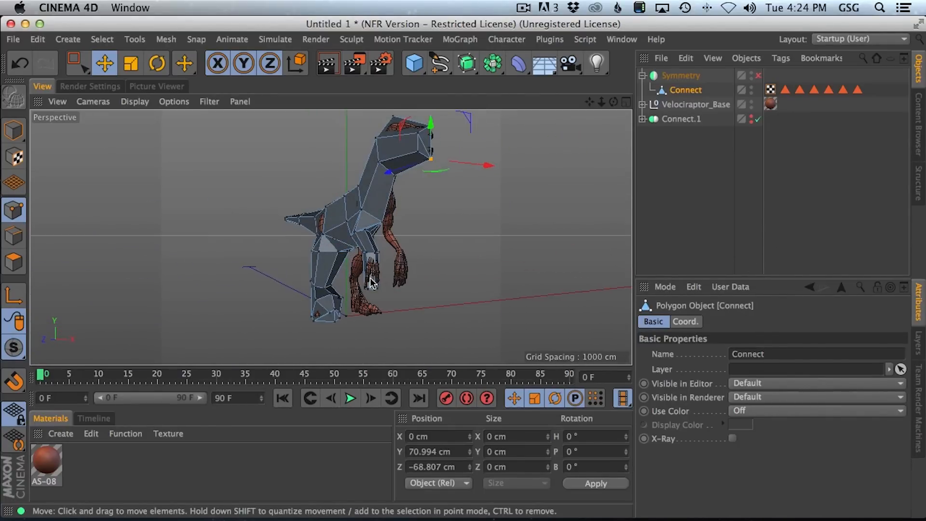
- Reposition the corner points at the lower end of the arm around the reference's hand, moving the inner one inward along X
alt+right_drag(372, 283, 412, 267)
drag(365, 304, 376, 311)
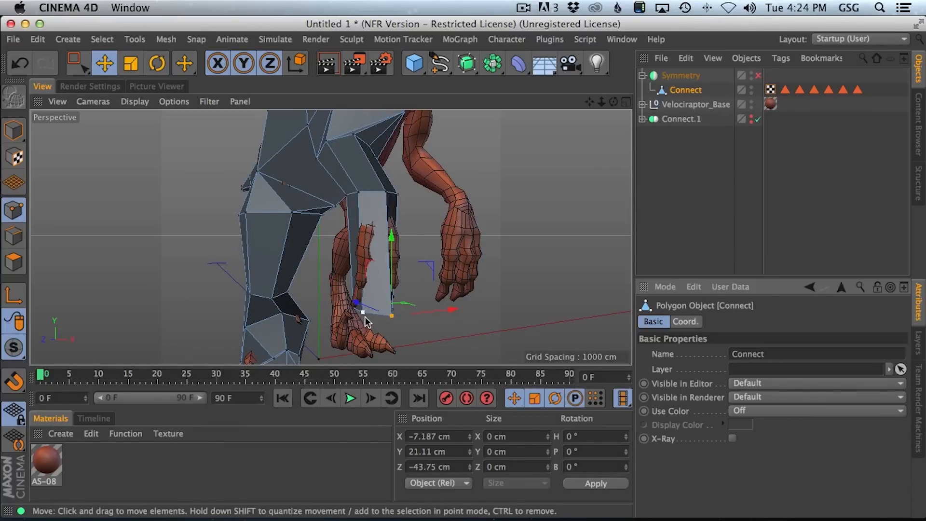
click(363, 313)
drag(392, 311, 392, 311)
alt+drag(399, 287, 330, 284)
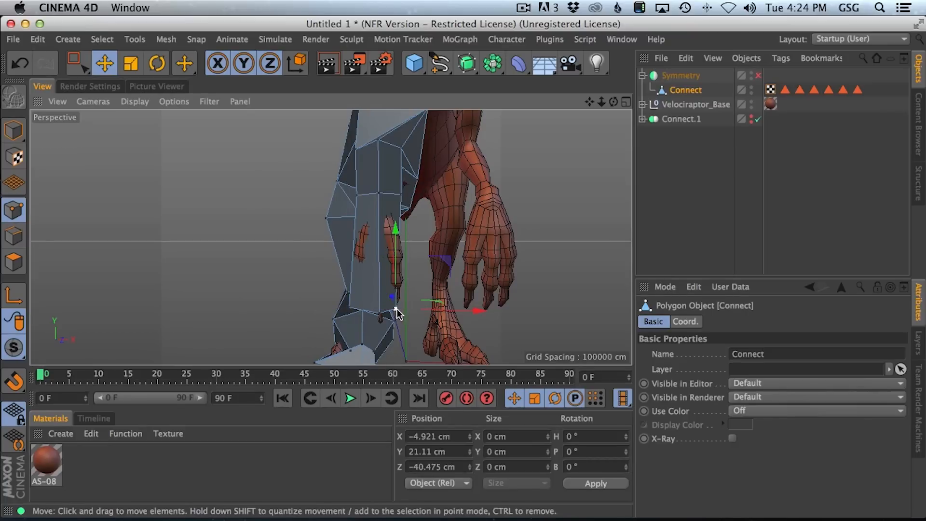
drag(419, 308, 434, 310)
- Try to adjust a point at the arm's elbow, and undo the change
alt+drag(402, 280, 415, 261)
alt+drag(331, 238, 440, 290)
click(383, 266)
key(super+z)
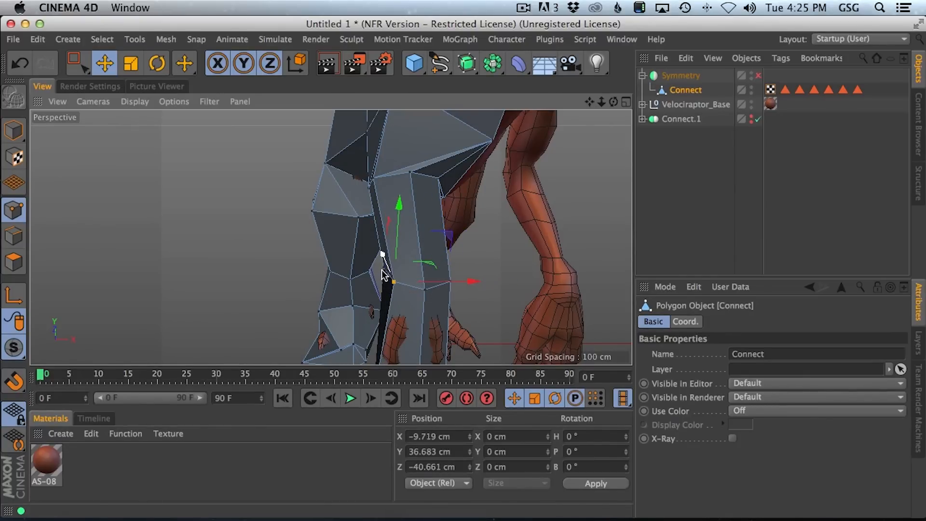
scroll(419, 264, down, 6)
alt+drag(434, 250, 569, 245)
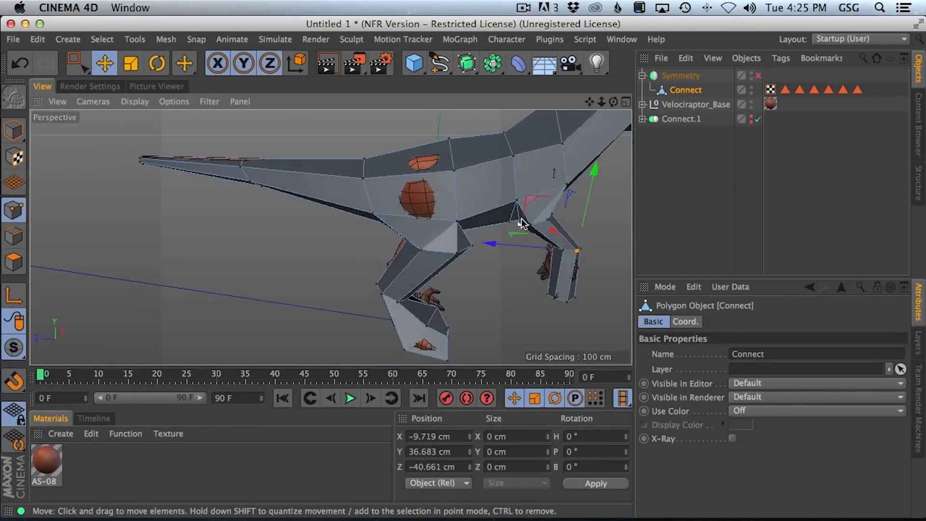
- Turn the Symmetry object back on to mirror the half raptor mesh, and inspect the tail
scroll(523, 223, down, 4)
alt+right_drag(531, 210, 519, 210)
alt+middle_drag(519, 210, 379, 214)
alt+drag(378, 214, 357, 205)
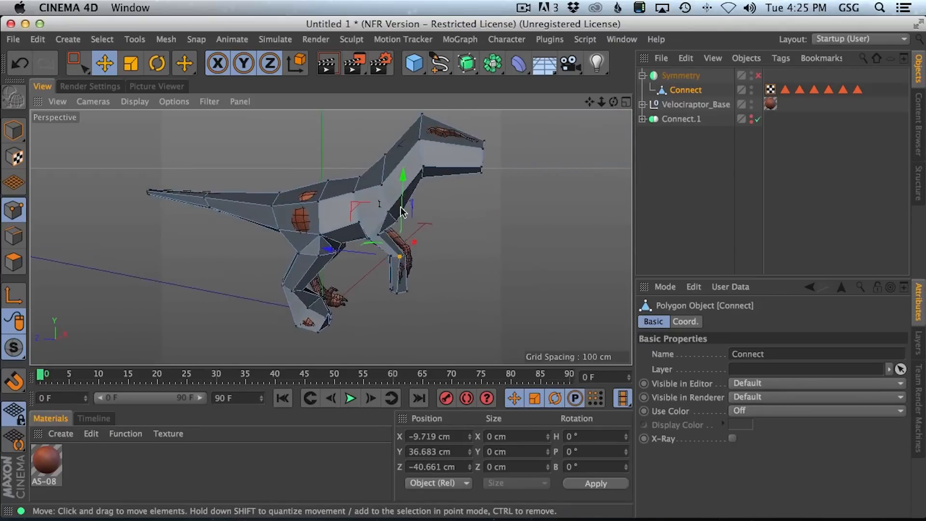
alt+right_drag(403, 193, 344, 192)
alt+drag(344, 195, 159, 185)
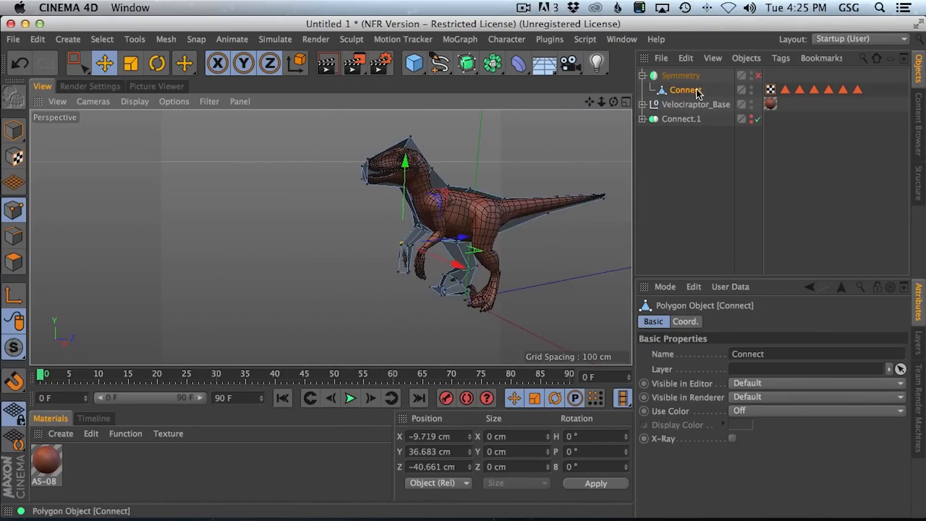
click(709, 79)
click(756, 77)
alt+drag(443, 183, 597, 193)
- In the Right view, raise the upper point at the tail tip and adjust the mid-tail top point to Y about 60 cm
click(690, 91)
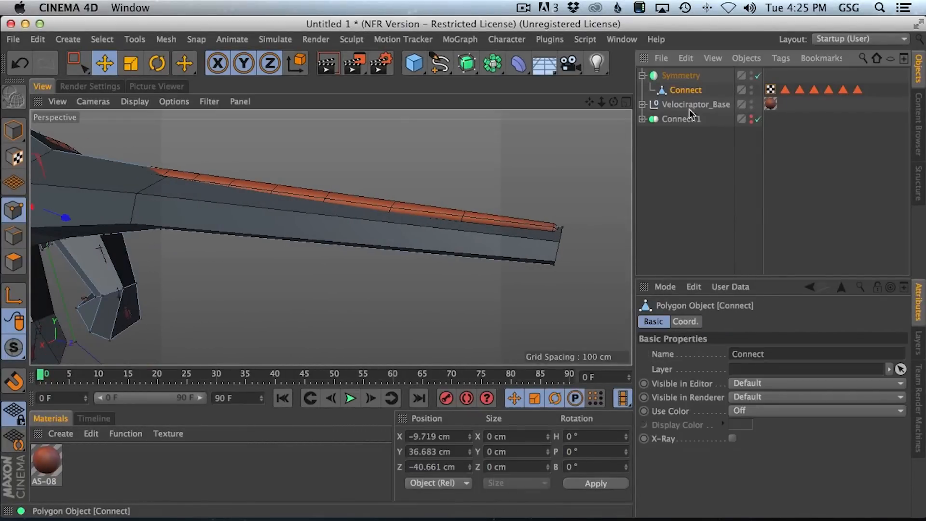
middle_click(305, 127)
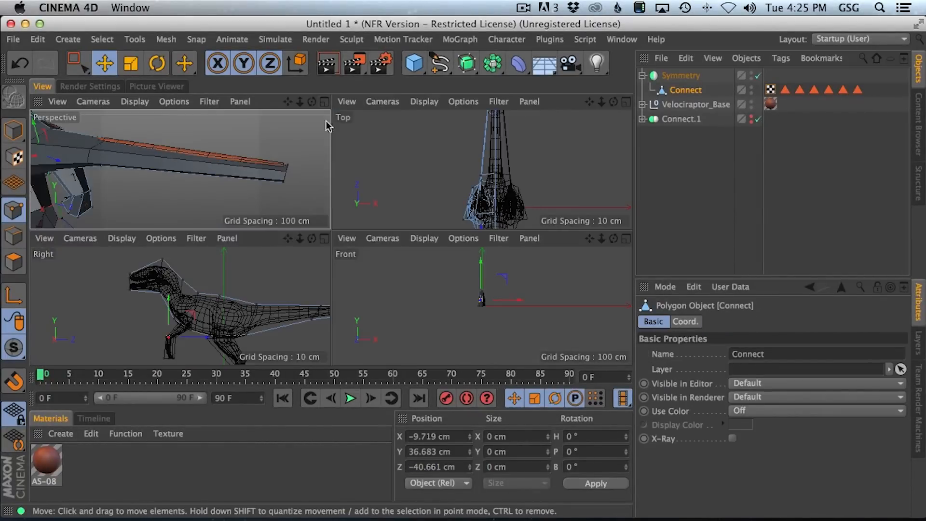
click(325, 239)
scroll(538, 239, up, 5)
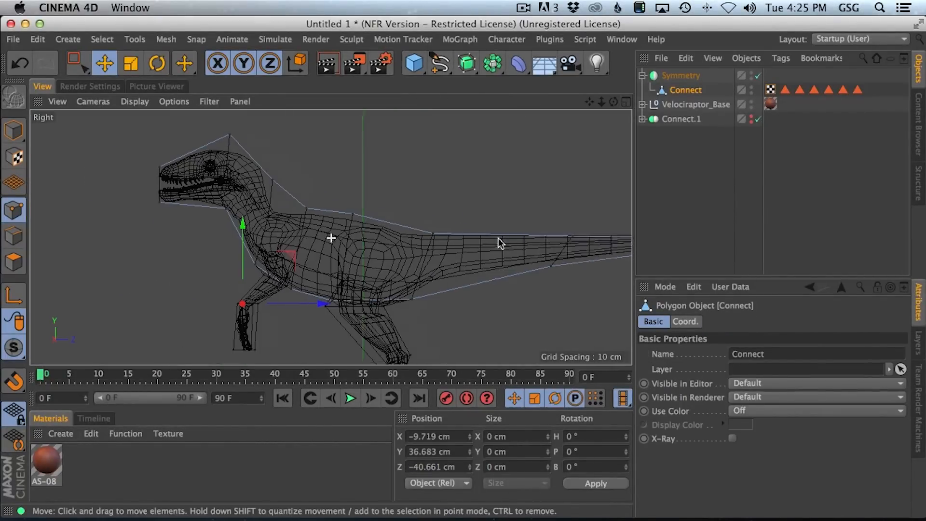
drag(537, 209, 538, 204)
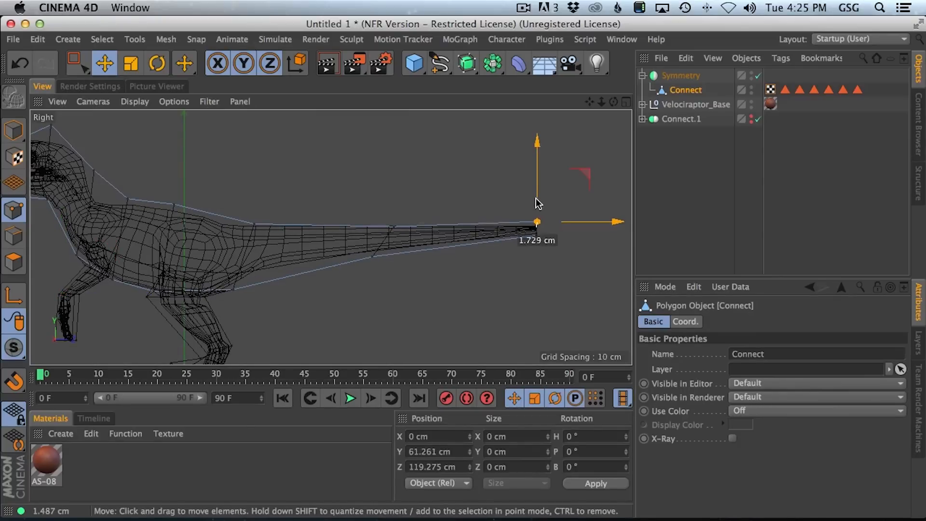
click(394, 223)
drag(394, 212, 395, 214)
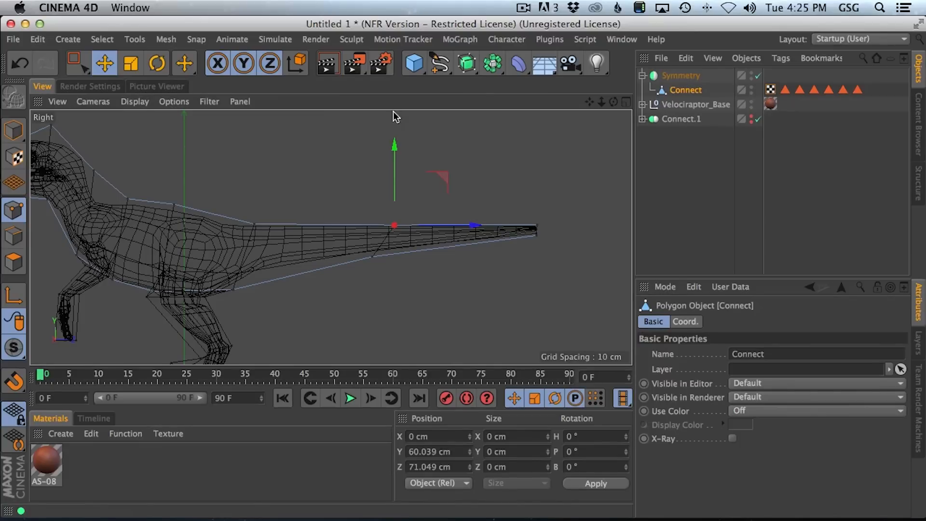
click(626, 102)
click(321, 100)
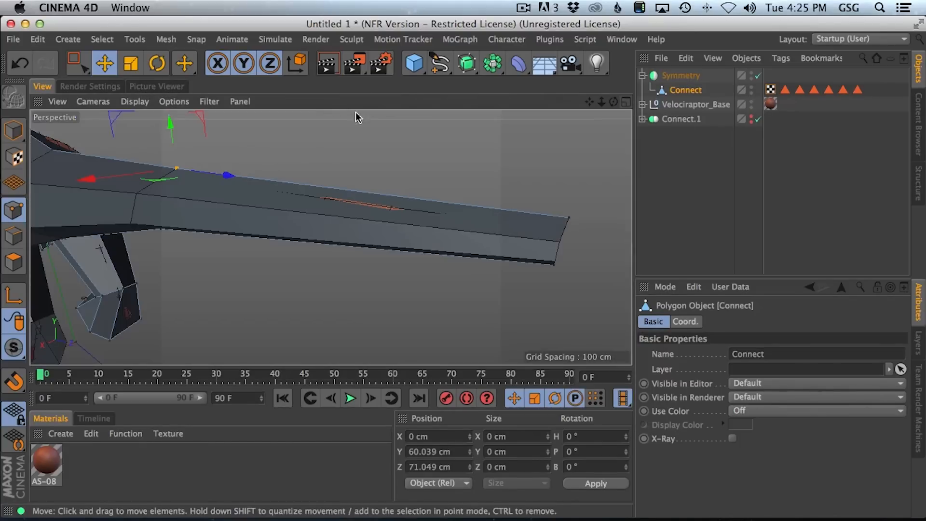
- Make the Symmetry object editable and hide the Velociraptor_Base reference model
click(687, 77)
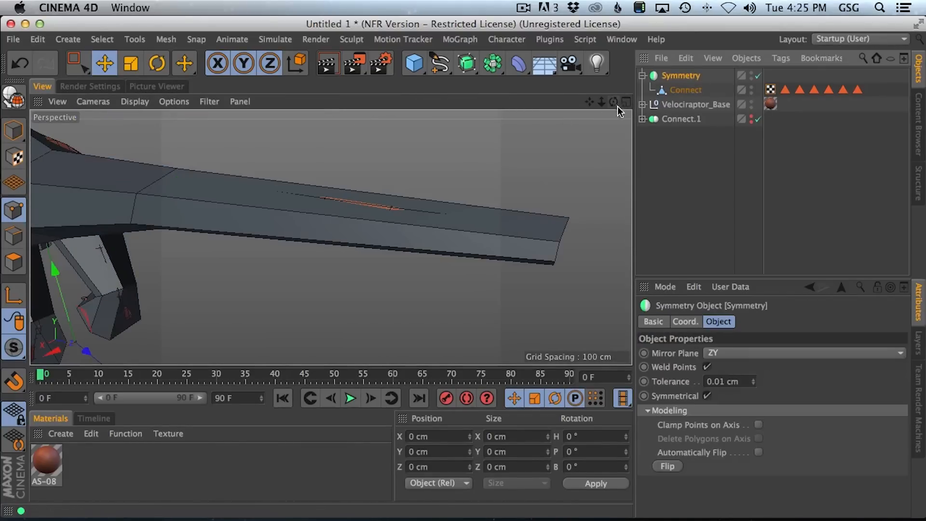
scroll(334, 204, down, 10)
alt+drag(546, 245, 554, 219)
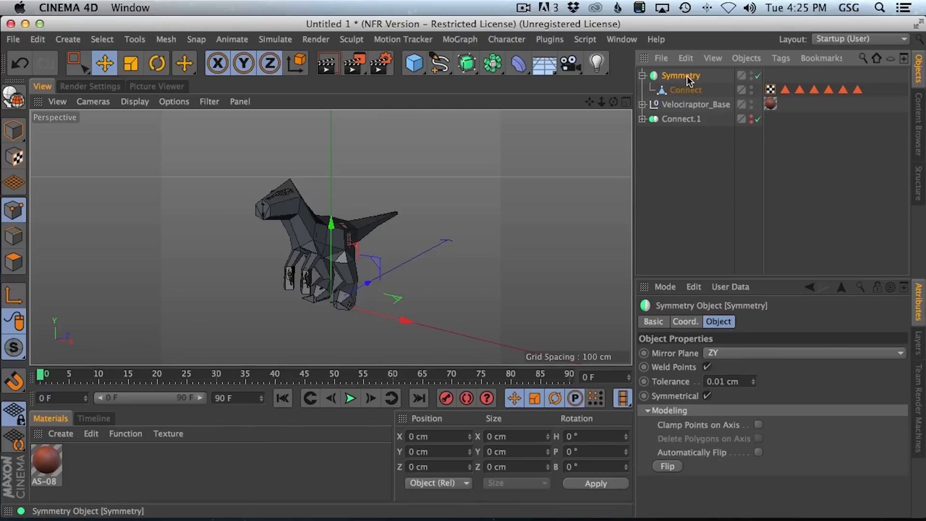
key(c)
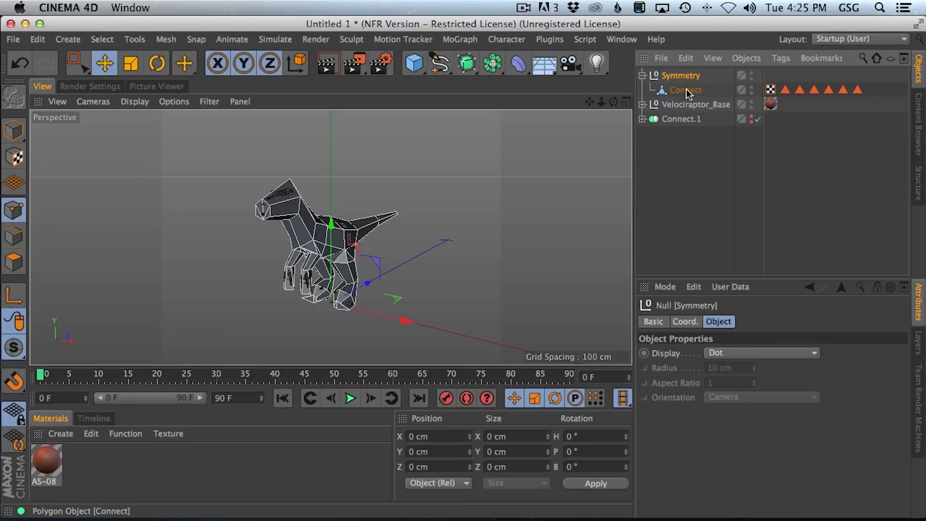
scroll(323, 186, up, 2)
click(754, 107)
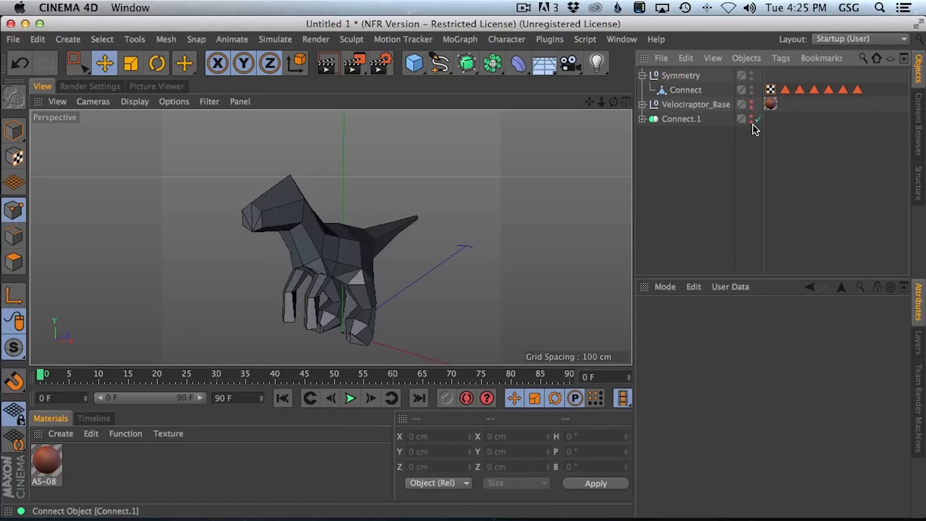
- Examine the head and the end of the tail in the Perspective view for holes in the mesh
alt+drag(283, 207, 385, 195)
alt+right_drag(265, 206, 303, 197)
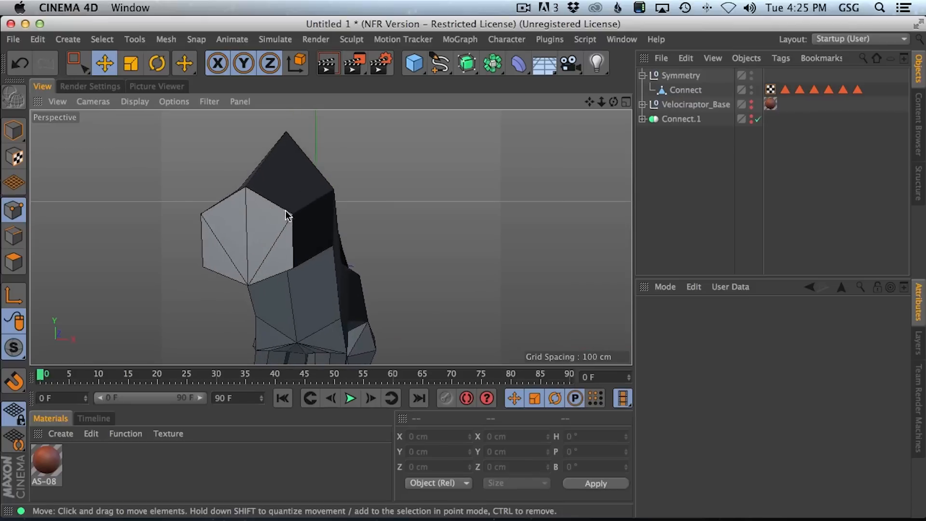
alt+drag(268, 281, 239, 224)
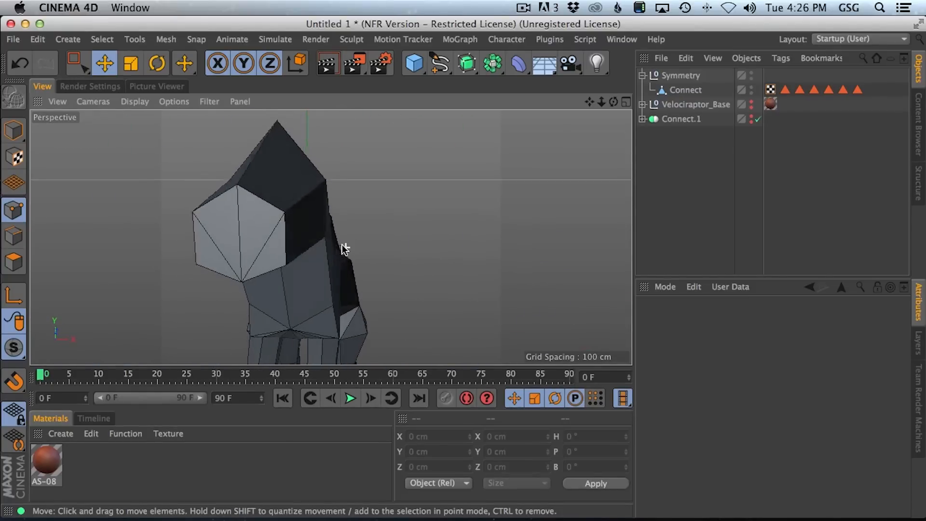
alt+right_drag(346, 249, 196, 254)
alt+drag(196, 254, 341, 215)
alt+right_drag(445, 252, 526, 234)
alt+drag(397, 262, 457, 272)
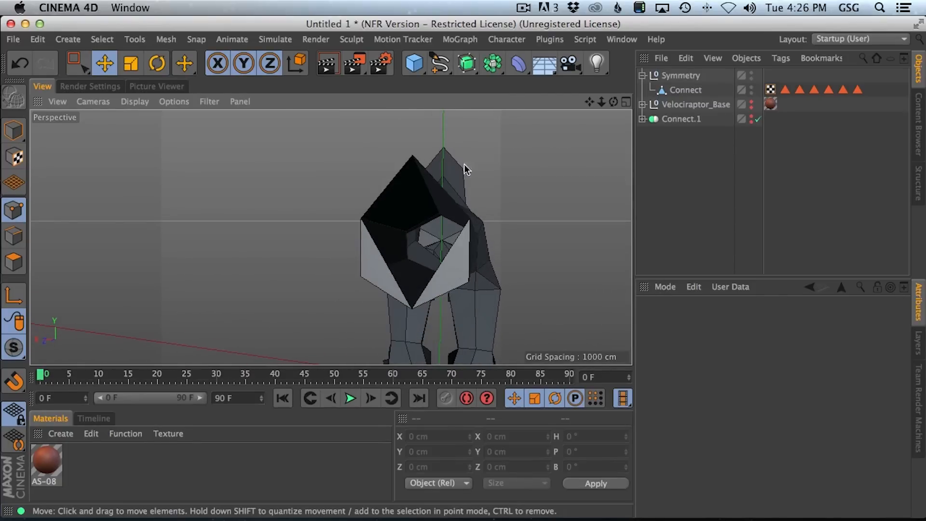
alt+drag(485, 203, 523, 250)
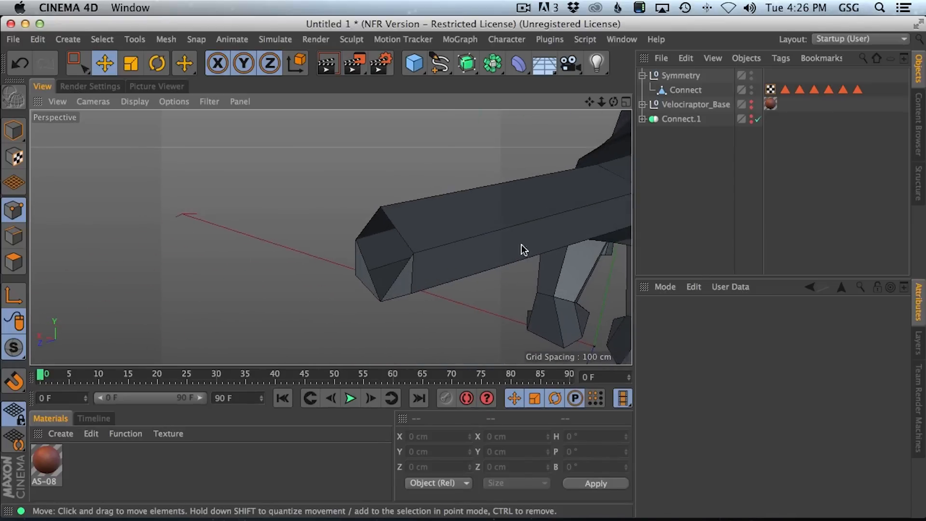
- Close the open end of the tail on the Connect mesh with Close Polygon Hole
click(683, 91)
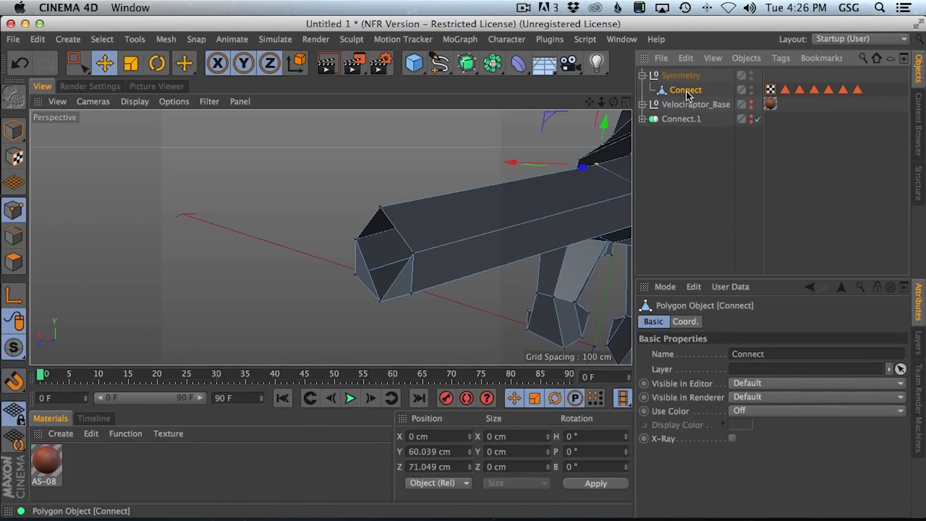
key(m)
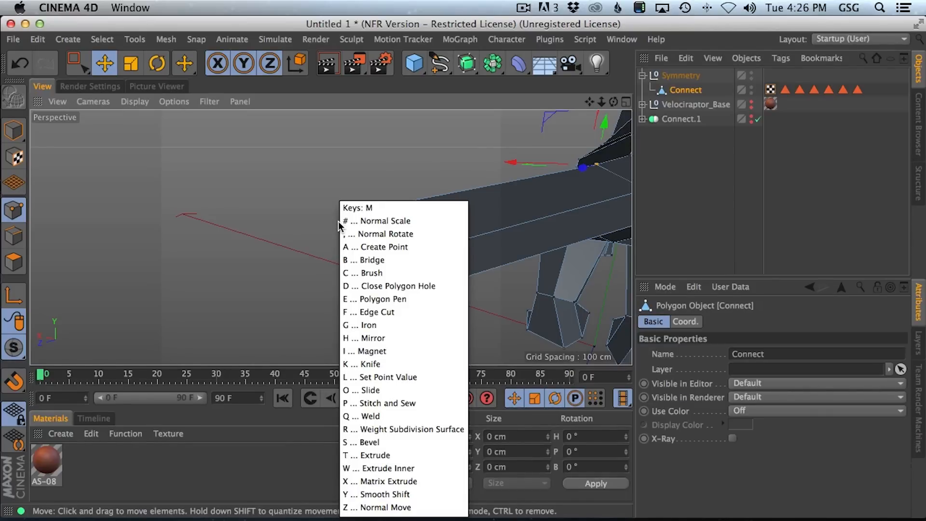
key(d)
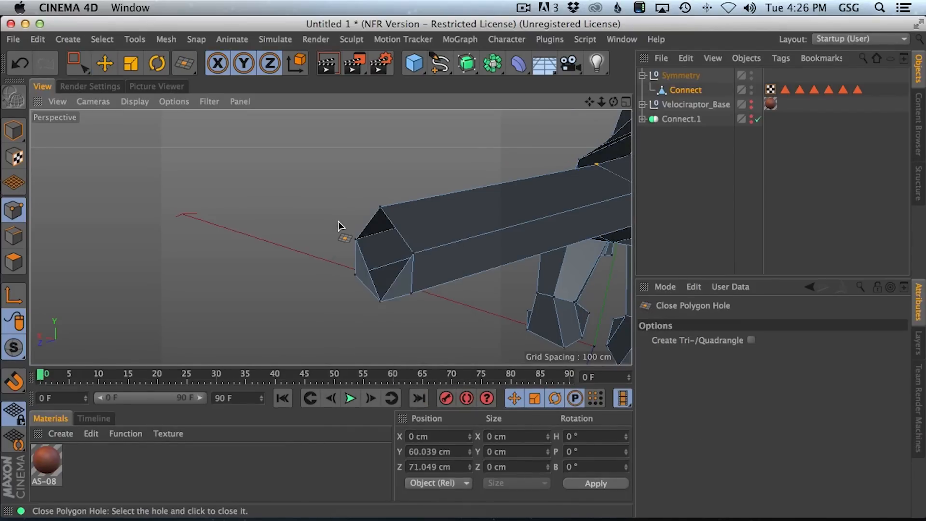
click(406, 251)
- Examine the complete low-poly raptor in the Perspective view from the front, side and rear
alt+drag(515, 250, 576, 239)
alt+right_drag(281, 228, 270, 233)
alt+drag(169, 225, 349, 206)
alt+right_drag(246, 183, 176, 195)
alt+drag(177, 200, 668, 174)
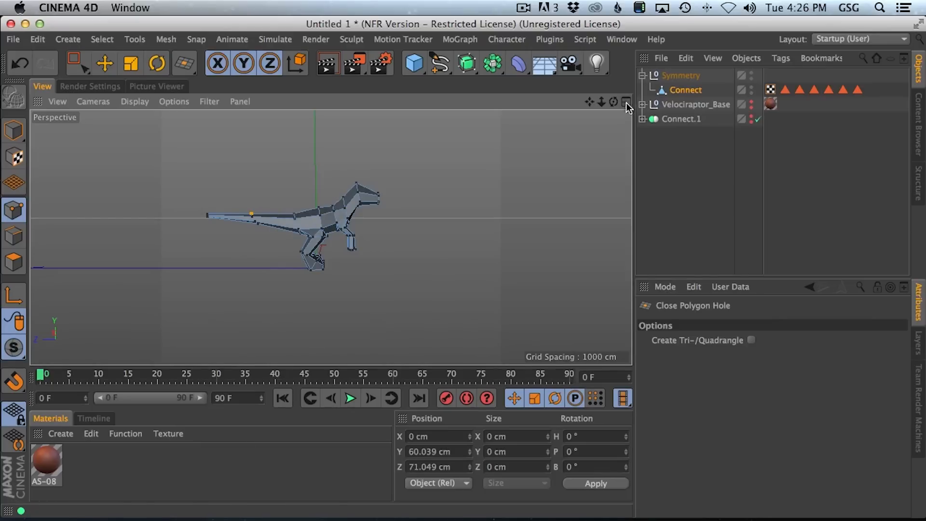
alt+right_drag(333, 219, 372, 212)
alt+middle_drag(332, 238, 397, 211)
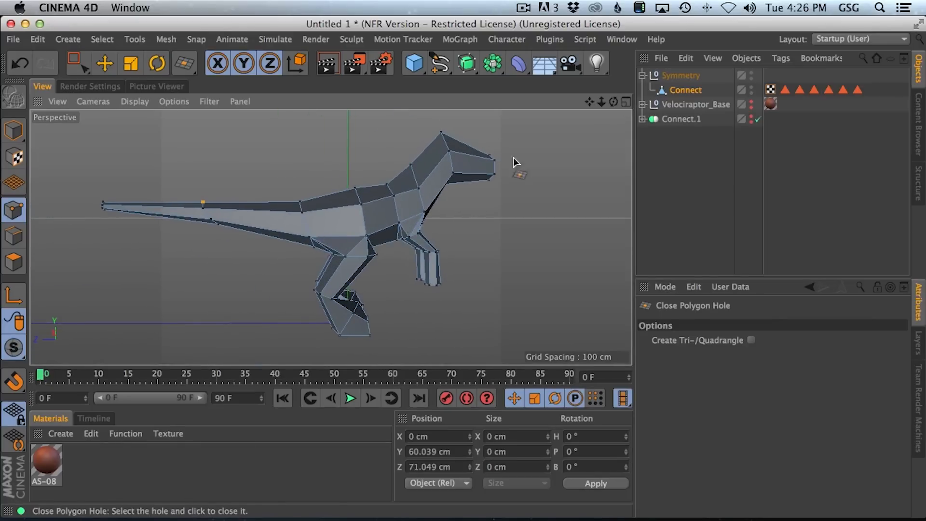
click(687, 90)
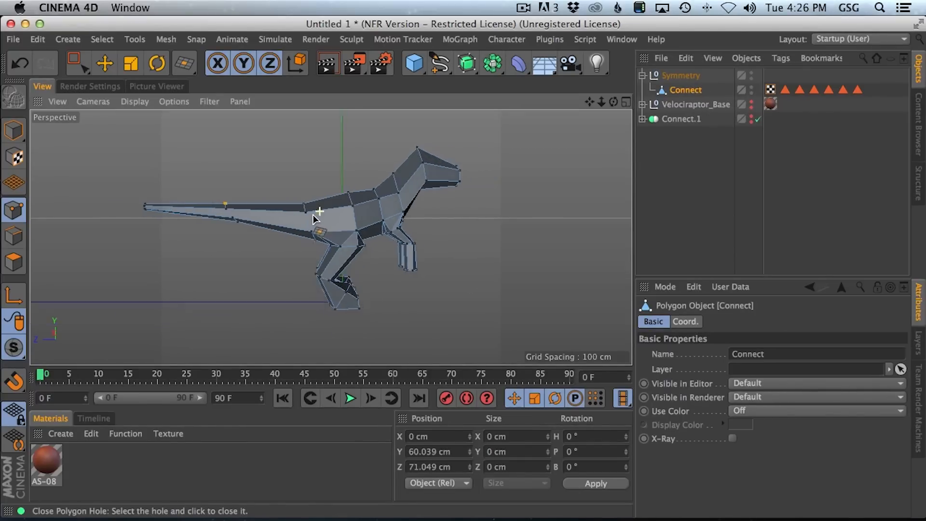
click(678, 139)
click(687, 90)
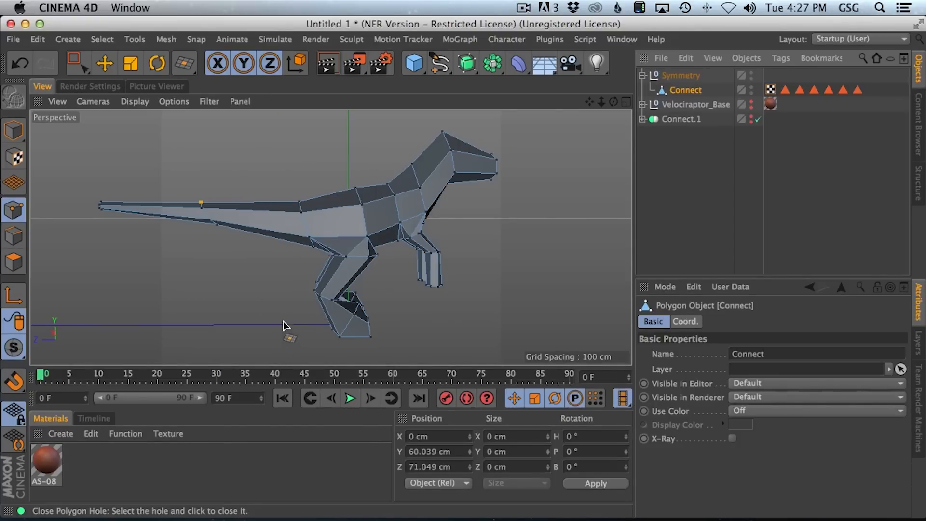
alt+drag(271, 218, 378, 204)
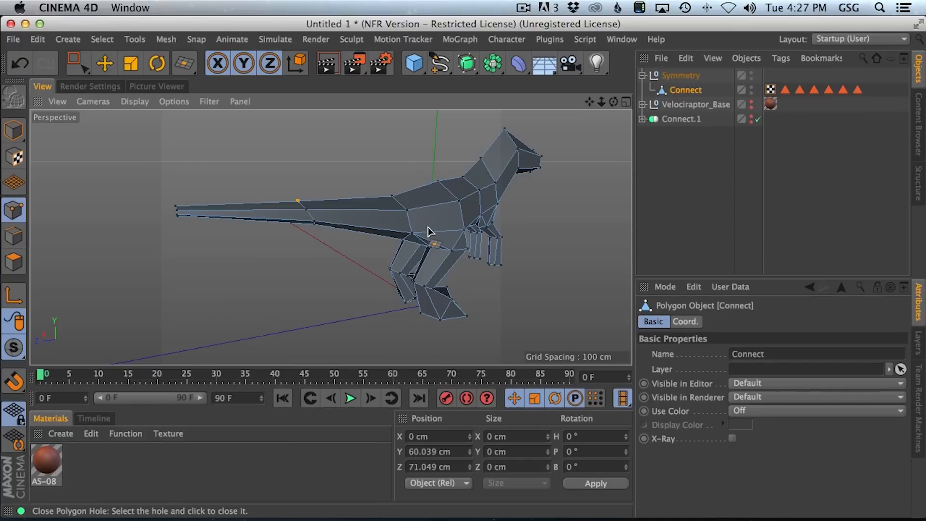
alt+drag(334, 212, 332, 209)
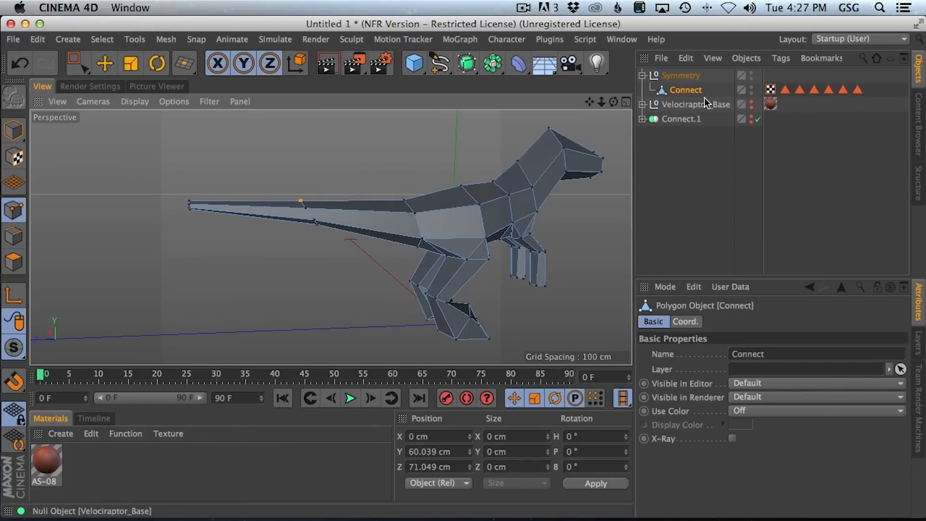
- In the Right view, divide the tail crosswise into segments from base to tip with Knife cuts in Line mode, Visible Only off
click(626, 102)
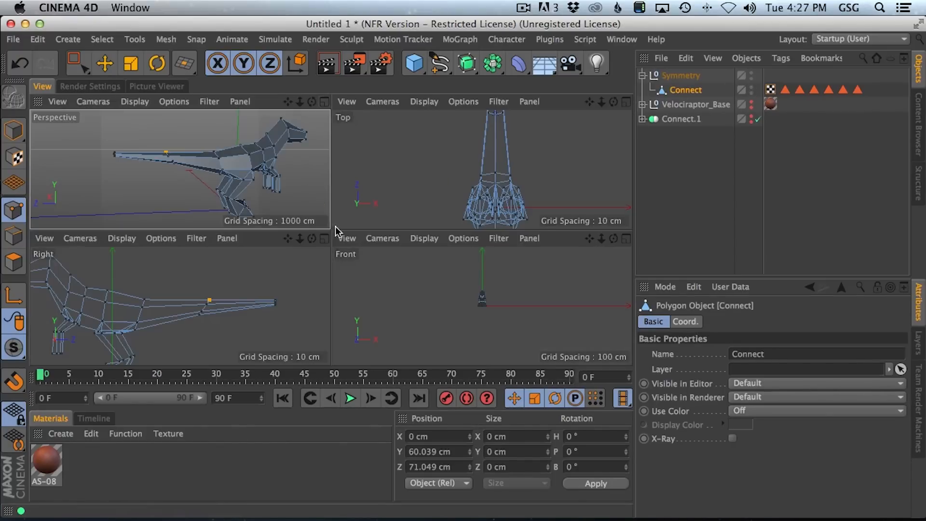
click(327, 236)
alt+middle_drag(331, 238, 418, 165)
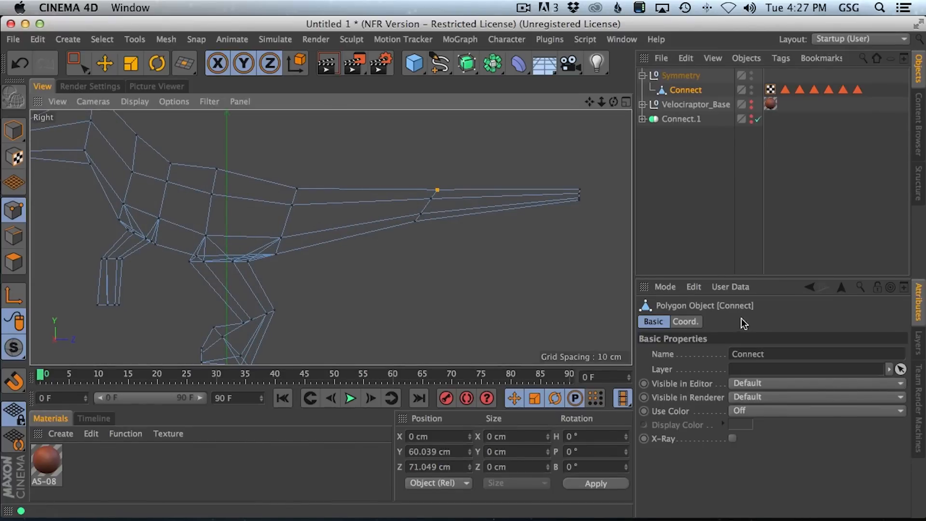
key(k)
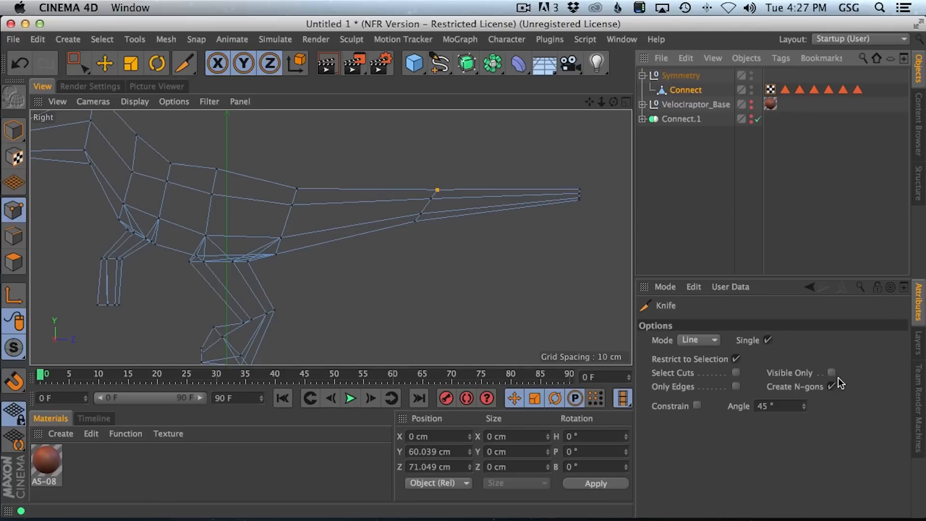
drag(323, 171, 300, 289)
mouse_move(354, 164)
mouse_down()
mouse_move(339, 283)
mouse_move(375, 265)
mouse_move(376, 272)
mouse_up()
drag(406, 154, 393, 269)
drag(465, 168, 473, 247)
drag(505, 159, 510, 229)
drag(539, 165, 553, 233)
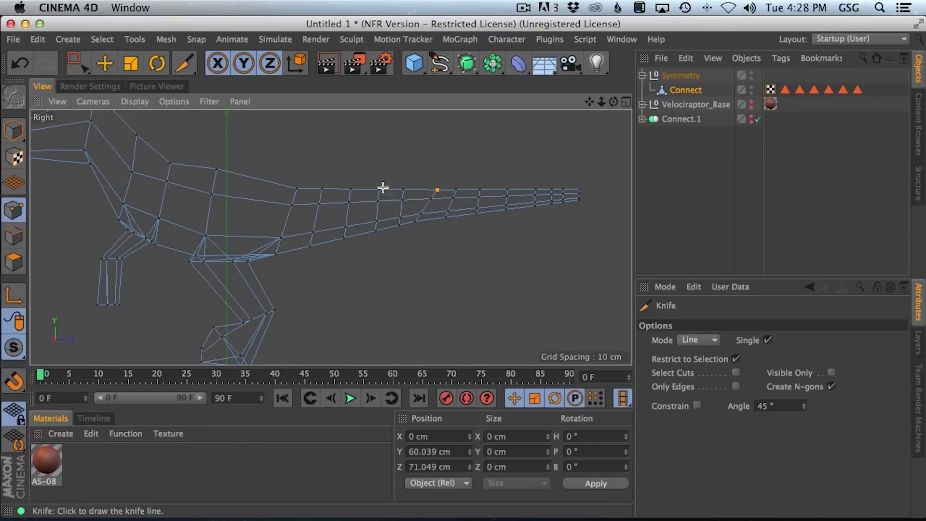
- Add Knife line cuts across the raptor's head, neck, arms and upper legs
alt+middle_drag(358, 151, 548, 165)
alt+middle_drag(359, 144, 391, 215)
mouse_move(344, 178)
mouse_down()
mouse_move(316, 312)
mouse_move(324, 318)
mouse_up()
key(ctrl+z)
drag(356, 191, 317, 324)
drag(335, 166, 313, 286)
drag(290, 167, 270, 304)
alt+middle_drag(412, 283, 295, 177)
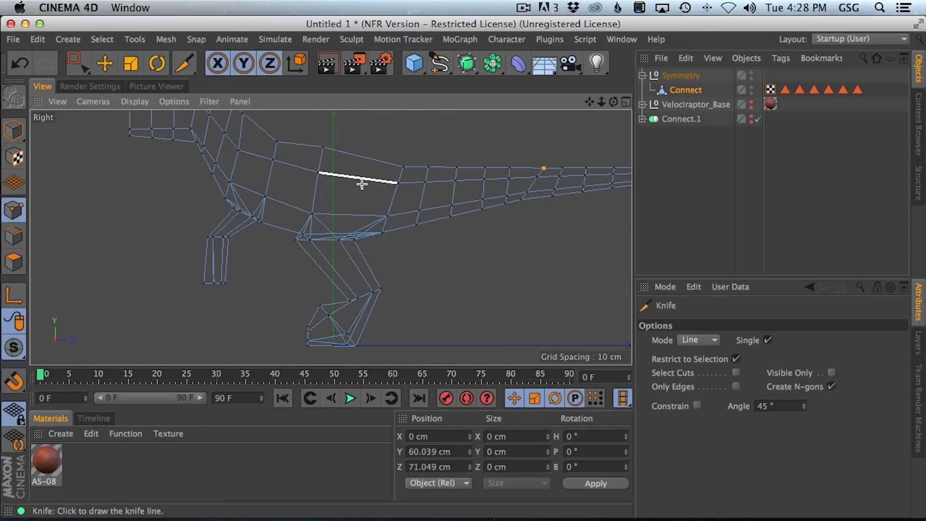
mouse_move(334, 272)
alt+mouse_down()
mouse_move(369, 273)
mouse_move(343, 275)
mouse_move(421, 244)
alt+mouse_up()
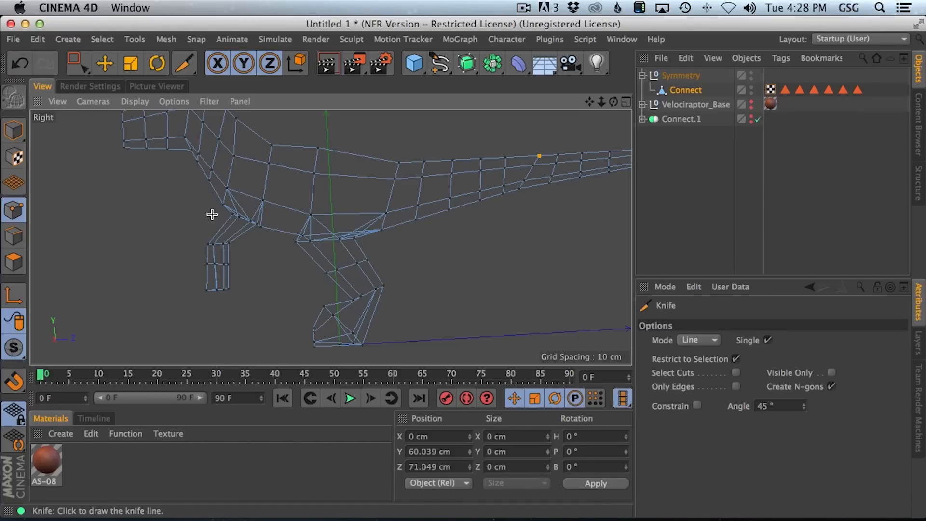
- Examine the subdivided raptor in the Right view and the four-view layout, and clear the object selection
scroll(430, 223, down, 3)
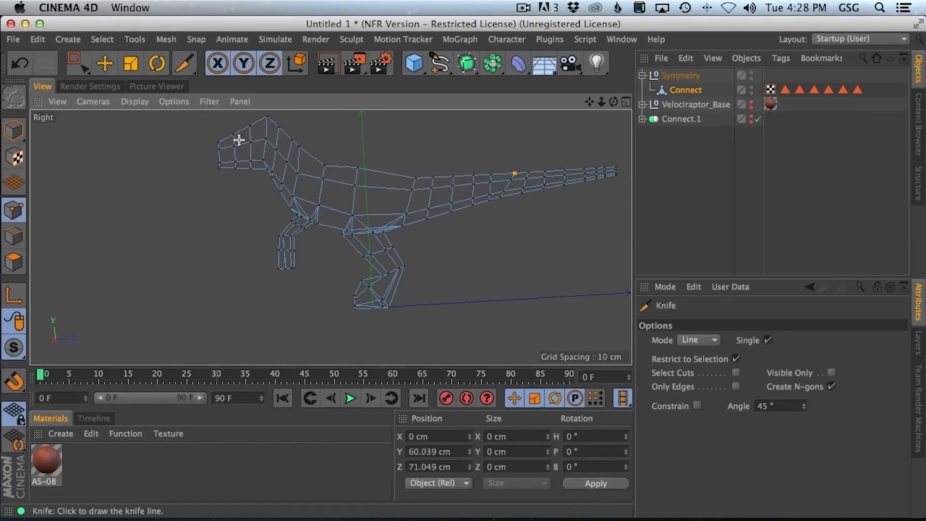
middle_drag(433, 224, 401, 236)
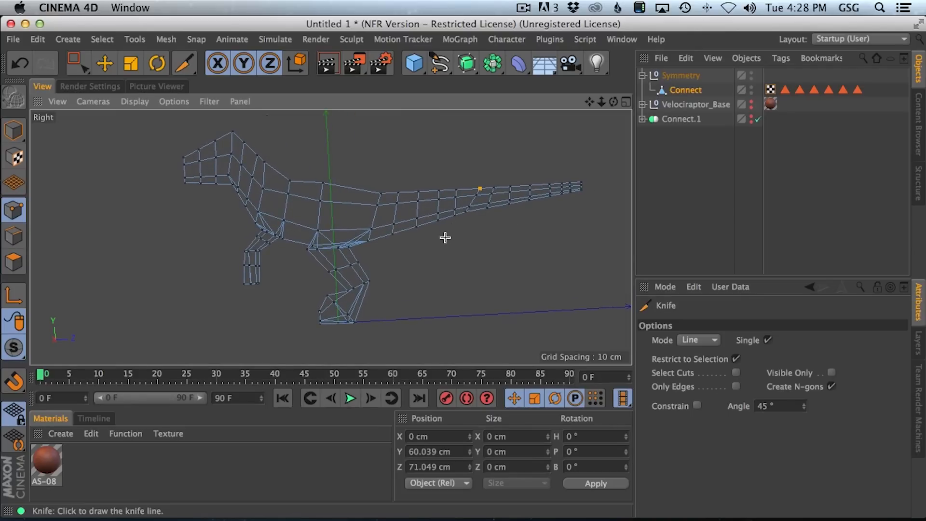
scroll(396, 225, down, 2)
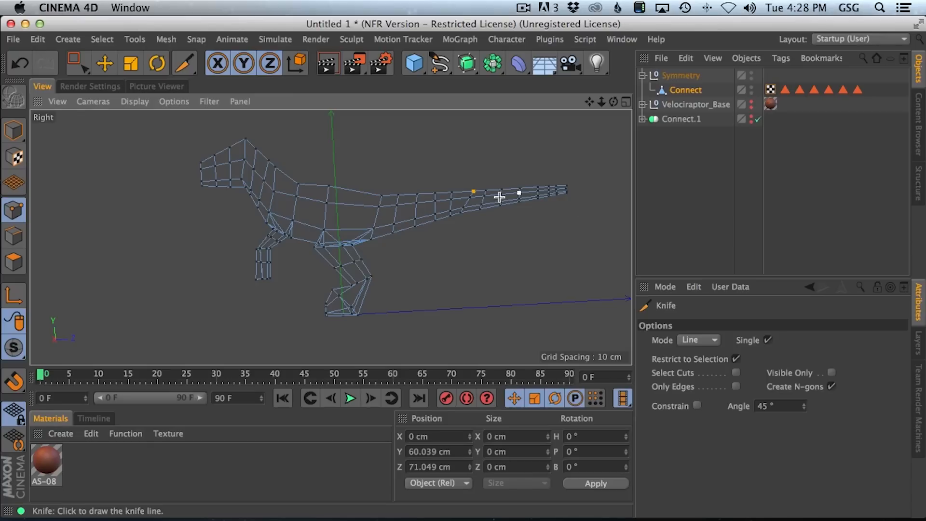
drag(271, 212, 271, 213)
drag(377, 238, 377, 237)
drag(538, 186, 517, 182)
click(626, 102)
alt+drag(234, 166, 341, 229)
click(689, 166)
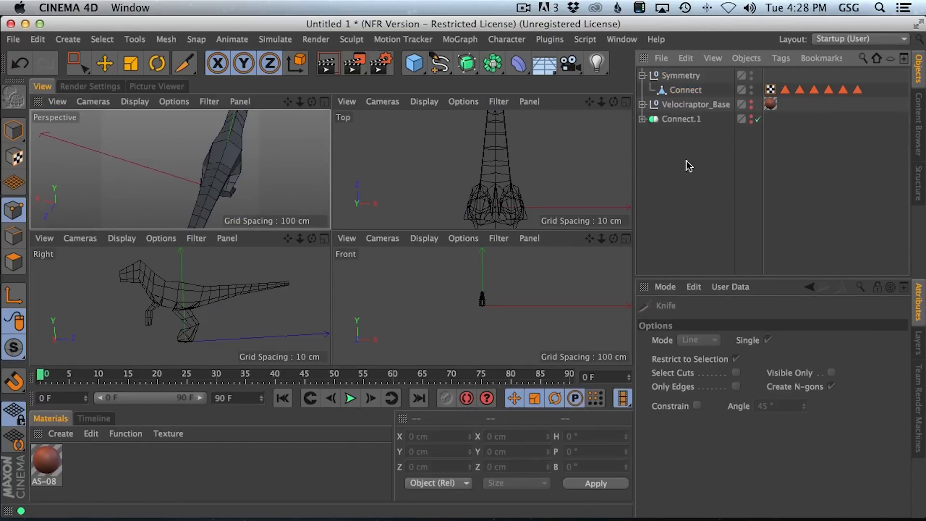
- Add a Floor object beneath the low-poly raptor in the Perspective view
alt+right_drag(222, 192, 240, 183)
alt+middle_drag(240, 182, 246, 175)
click(325, 102)
alt+right_drag(487, 180, 430, 191)
alt+drag(482, 160, 658, 123)
alt+right_drag(438, 188, 363, 210)
alt+drag(363, 209, 436, 187)
click(687, 91)
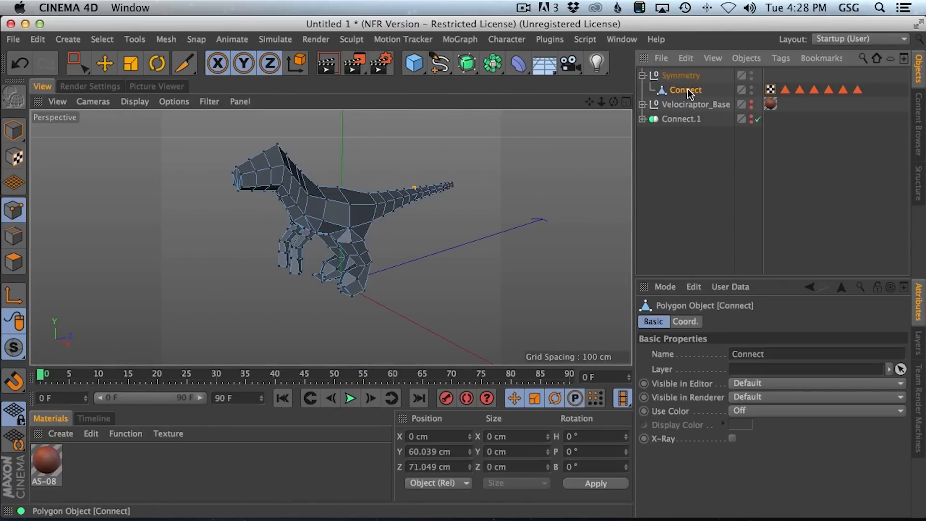
click(545, 63)
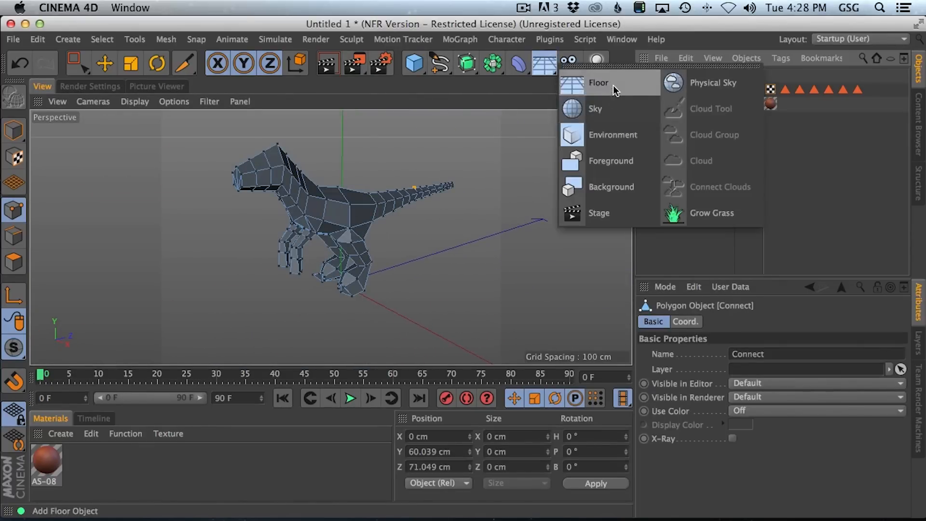
click(616, 90)
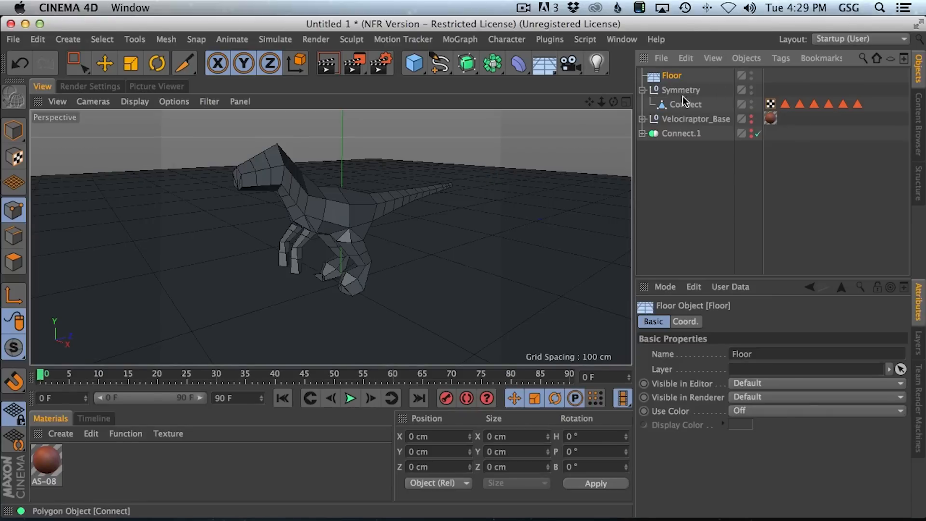
- Give the Floor a Collider Body simulation tag
click(781, 58)
mouse_move(812, 202)
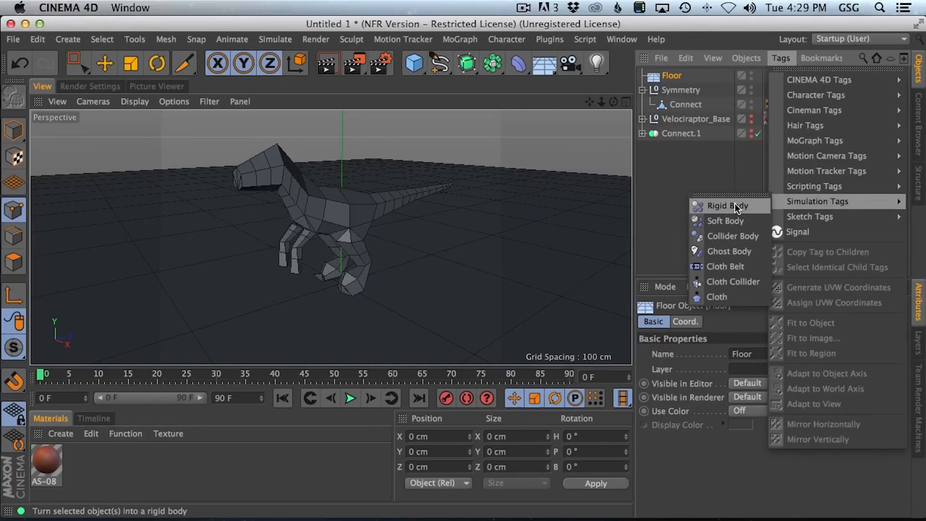
click(734, 236)
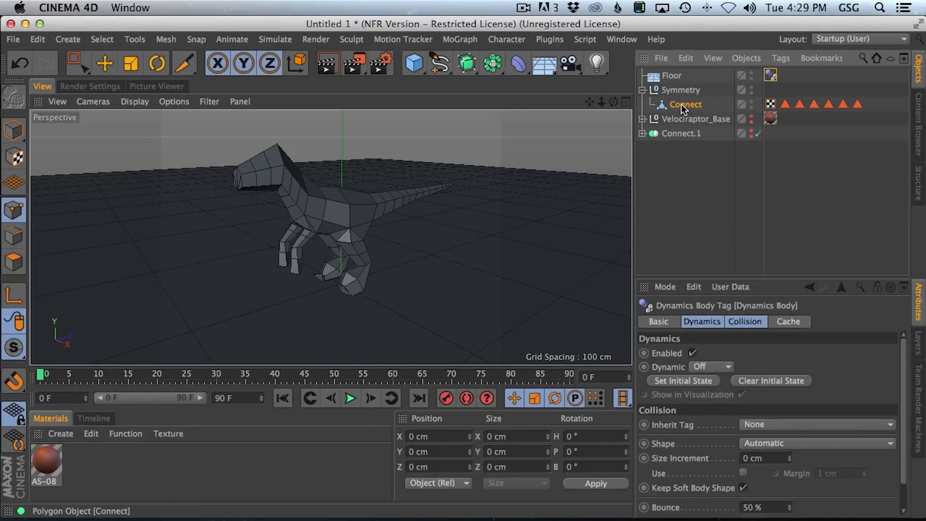
- Rename the Connect polygon object under Symmetry as Mesh and give it a Soft Body simulation tag
click(681, 104)
double_click(689, 104)
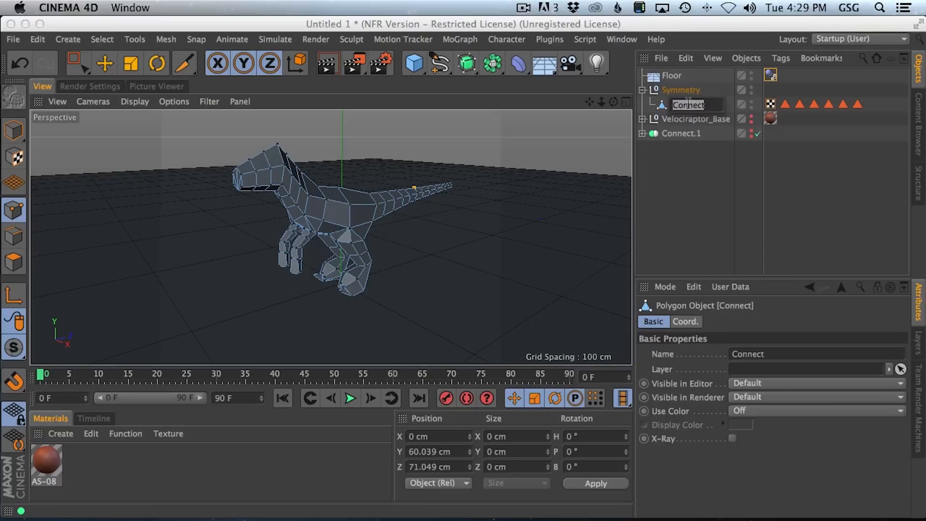
text(Mesh)
key(Return)
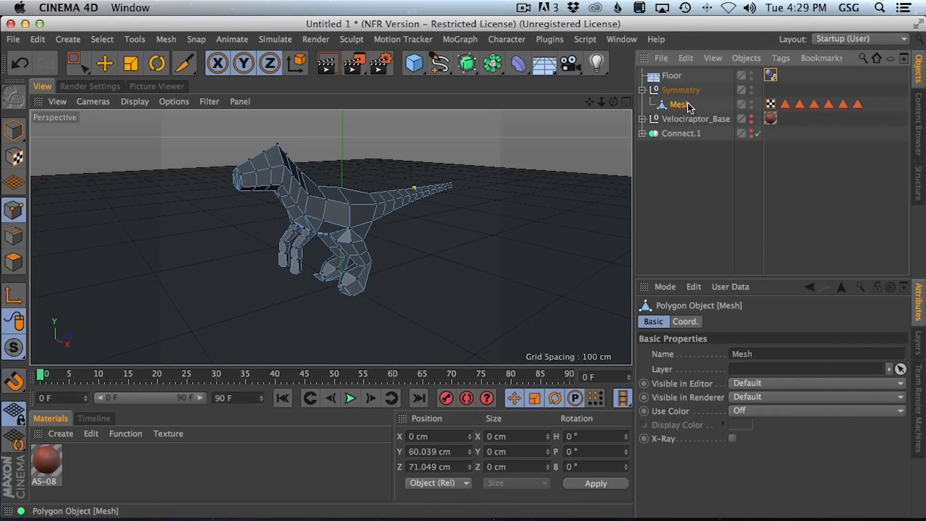
click(781, 58)
mouse_move(804, 199)
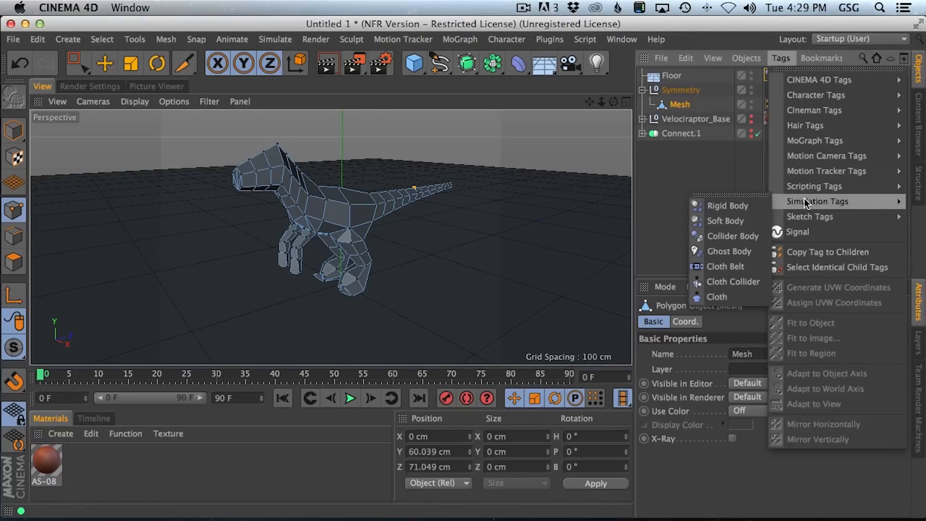
click(730, 221)
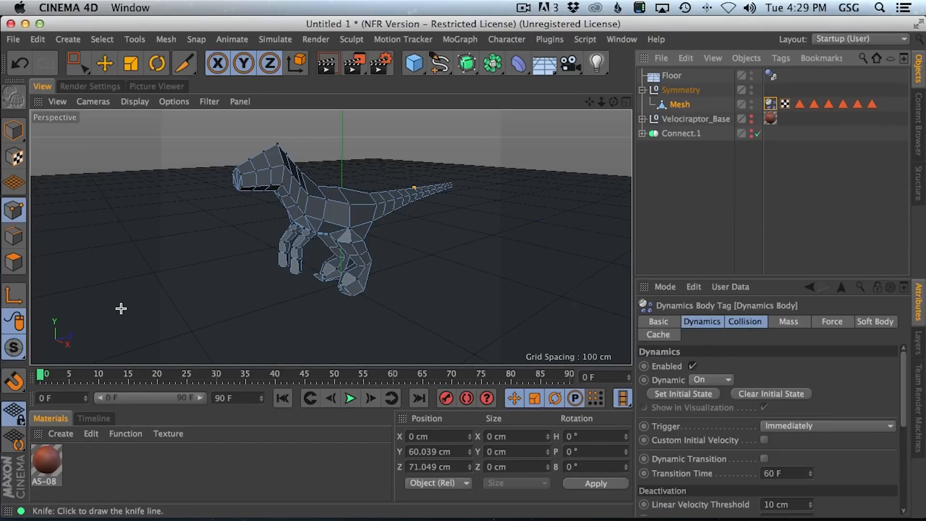
- Play the soft body simulation, examine the raptor's motion against the floor from several angles, and return to frame 0
key(F8)
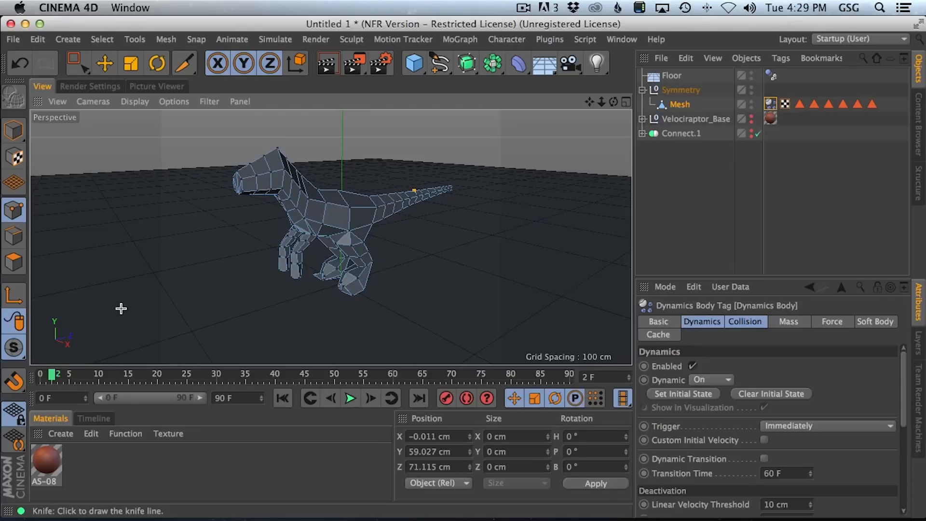
key(g)
key(g)
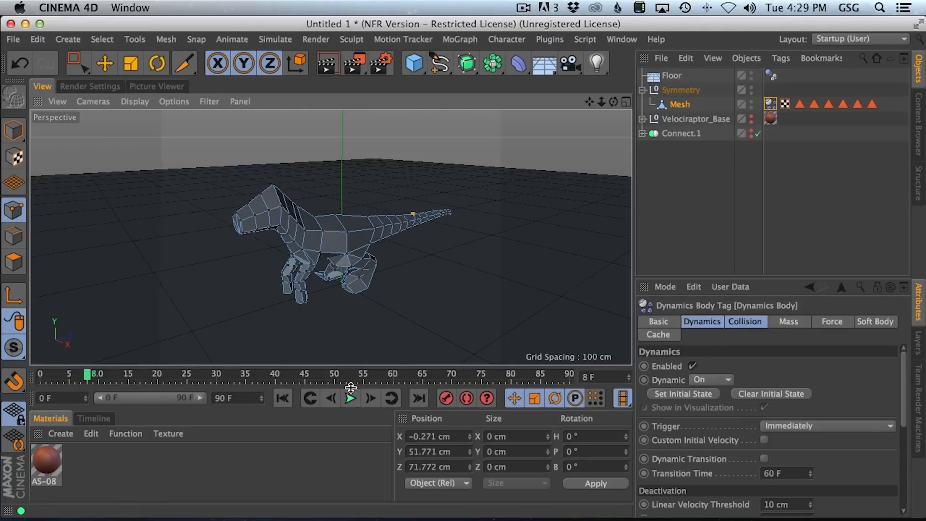
click(350, 394)
alt+drag(371, 267, 622, 309)
alt+middle_drag(448, 294, 419, 241)
mouse_move(397, 242)
alt+mouse_down()
mouse_move(444, 271)
mouse_move(390, 259)
mouse_move(397, 248)
alt+mouse_up()
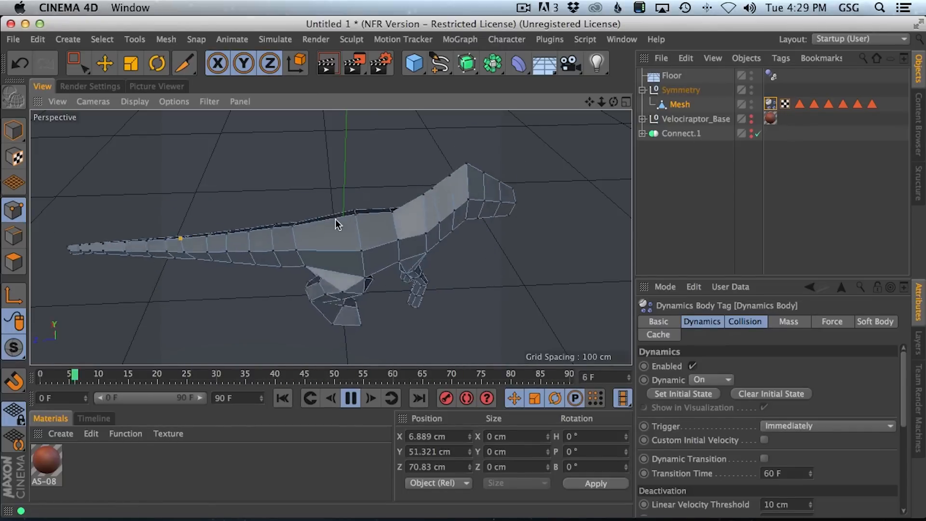
mouse_move(394, 257)
alt+mouse_down()
mouse_move(370, 262)
mouse_move(308, 234)
mouse_move(366, 262)
mouse_move(360, 289)
mouse_move(401, 254)
alt+mouse_up()
click(351, 399)
click(282, 399)
- Make the hidden Velociraptor_Base model visible in the viewport and expand its hierarchy
click(700, 162)
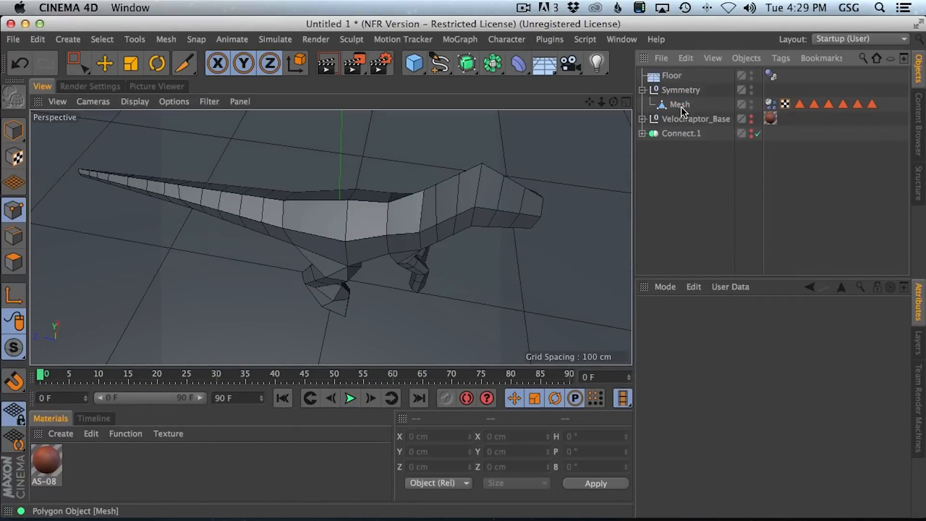
click(683, 106)
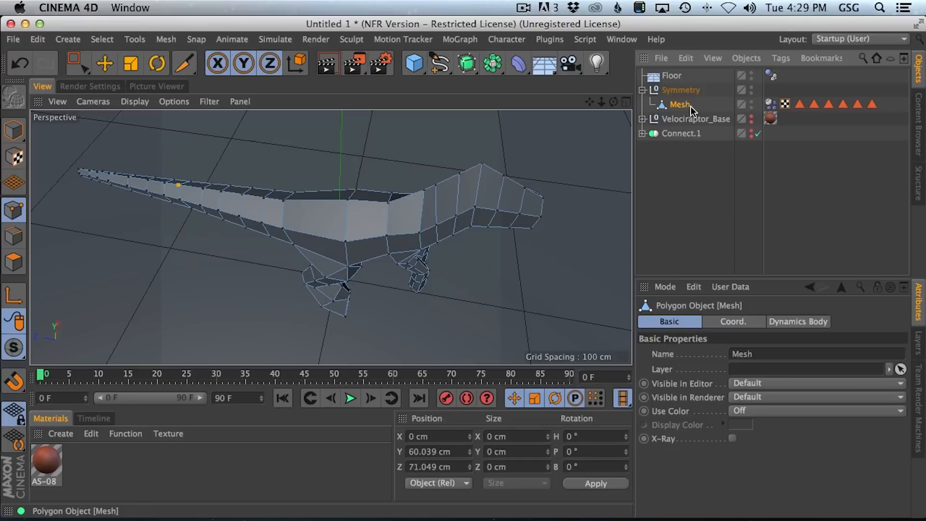
click(756, 133)
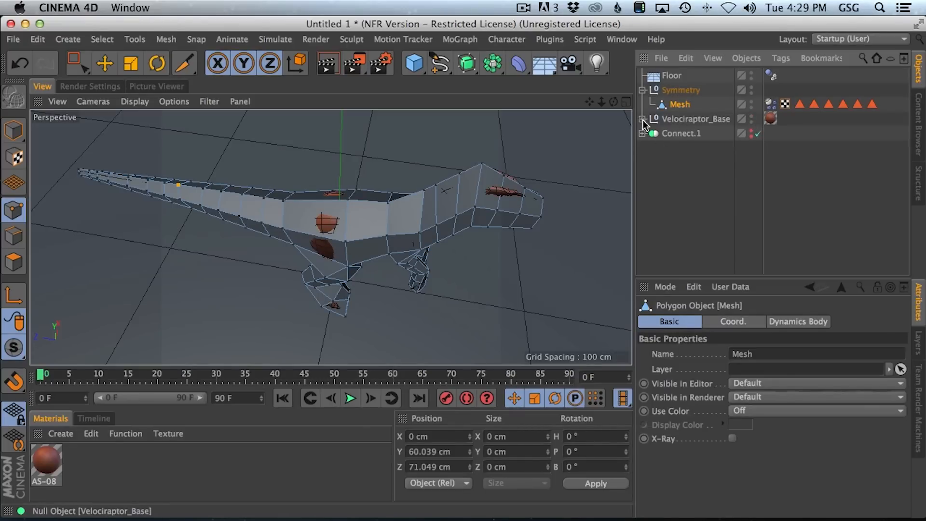
click(681, 119)
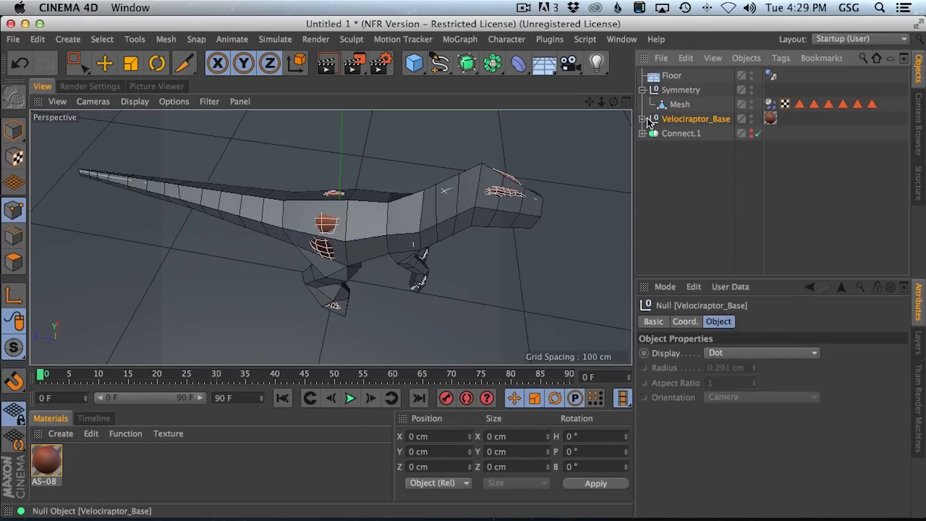
click(644, 119)
alt+drag(480, 200, 495, 143)
- Add a Mesh deformer and place it as a child of Velociraptor_Base
click(518, 61)
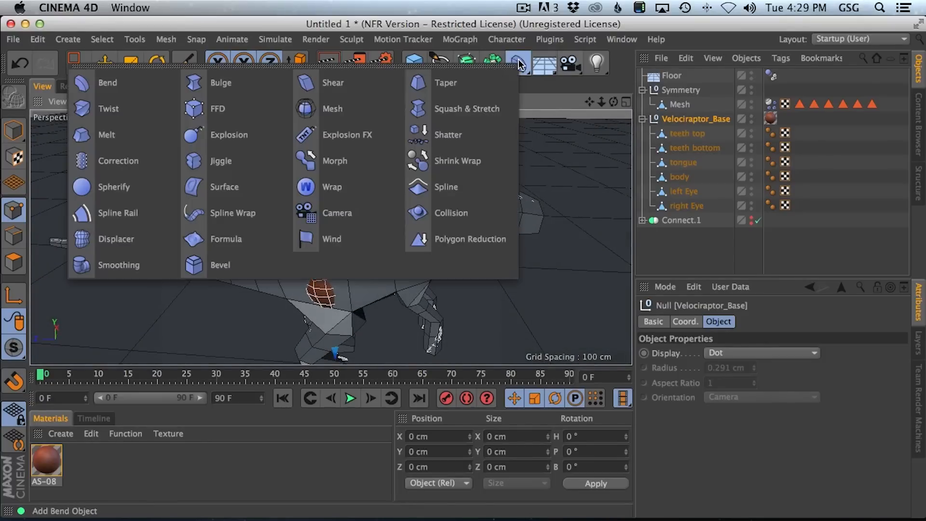
click(352, 111)
drag(672, 78, 693, 121)
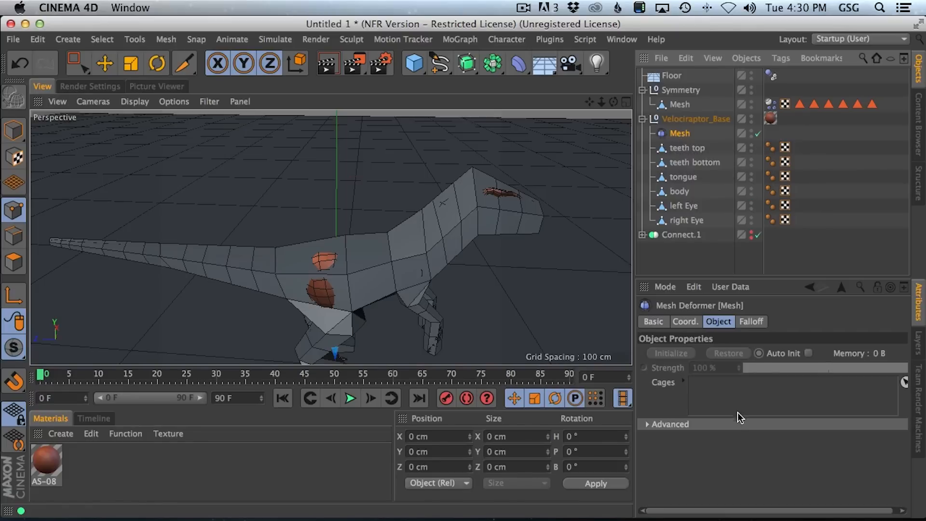
- Rename the low-poly mesh under Symmetry as Cage and assign it to the Mesh deformer's Cages
double_click(680, 105)
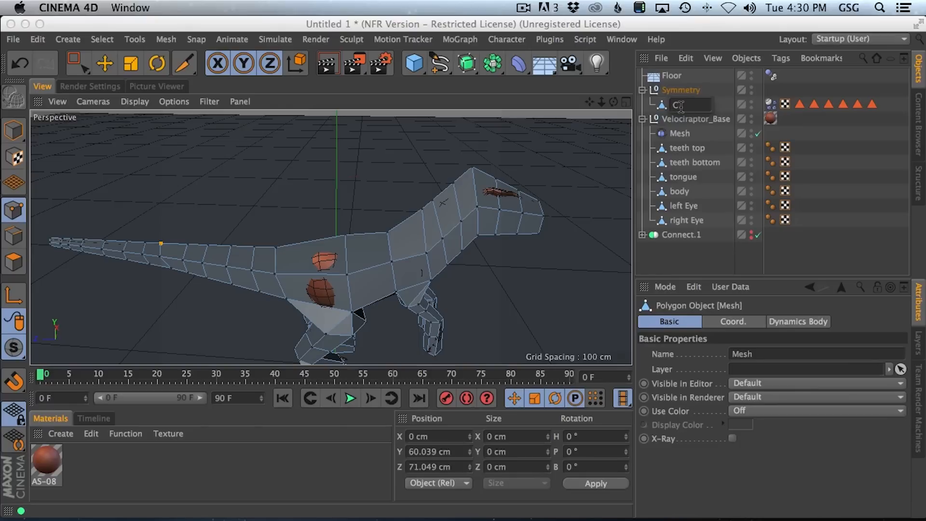
key(Return)
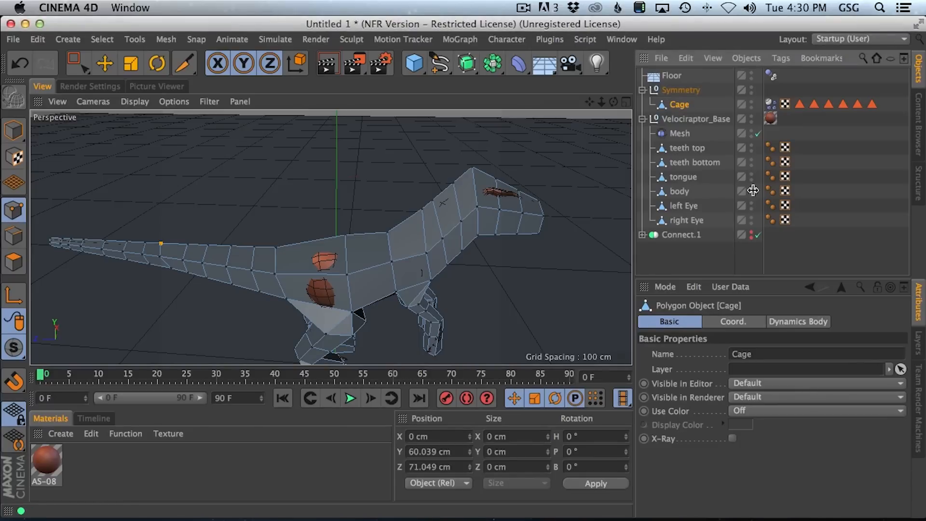
click(681, 135)
drag(706, 395, 708, 396)
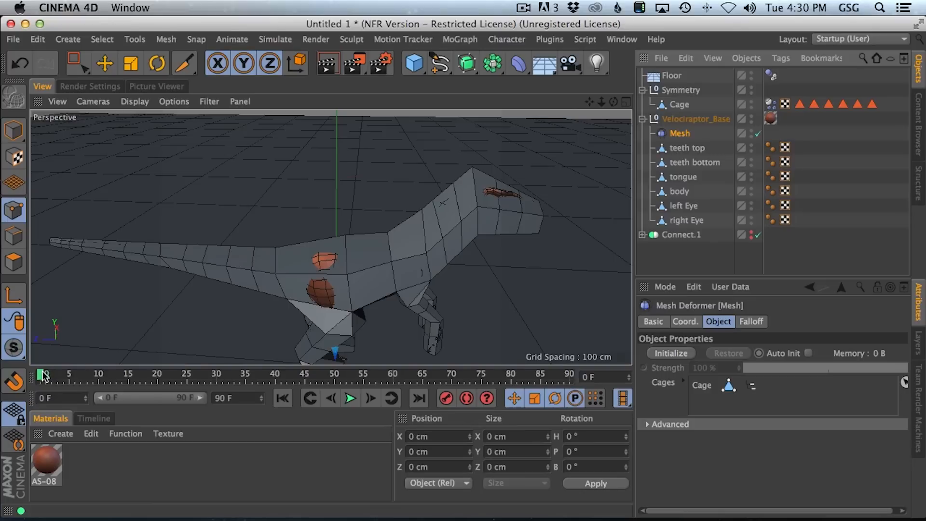
- Move the Floor slightly downward below the raptor's feet
mouse_move(439, 262)
alt+mouse_down()
mouse_move(392, 254)
mouse_move(388, 210)
mouse_move(394, 222)
mouse_move(414, 206)
mouse_move(324, 233)
mouse_move(359, 137)
mouse_move(364, 178)
mouse_move(360, 133)
mouse_move(378, 250)
mouse_move(423, 271)
alt+mouse_up()
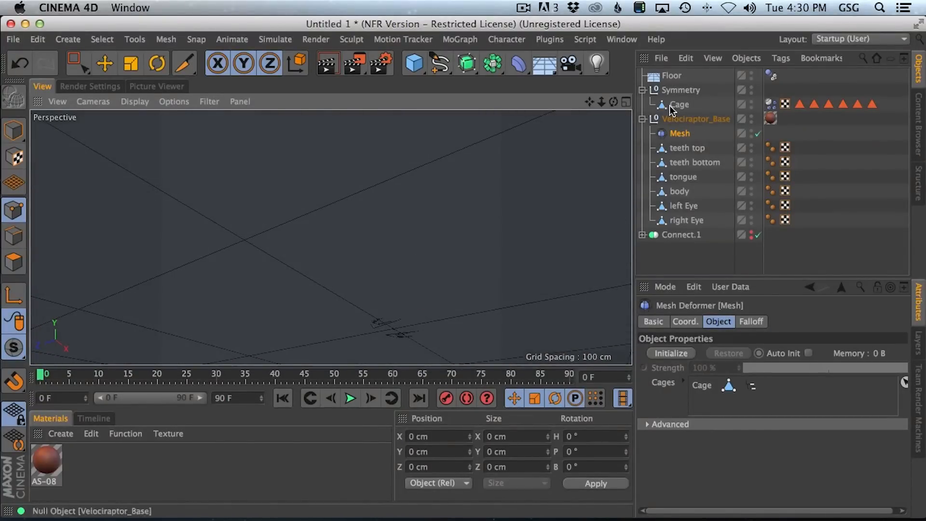
click(673, 76)
alt+drag(367, 232, 449, 258)
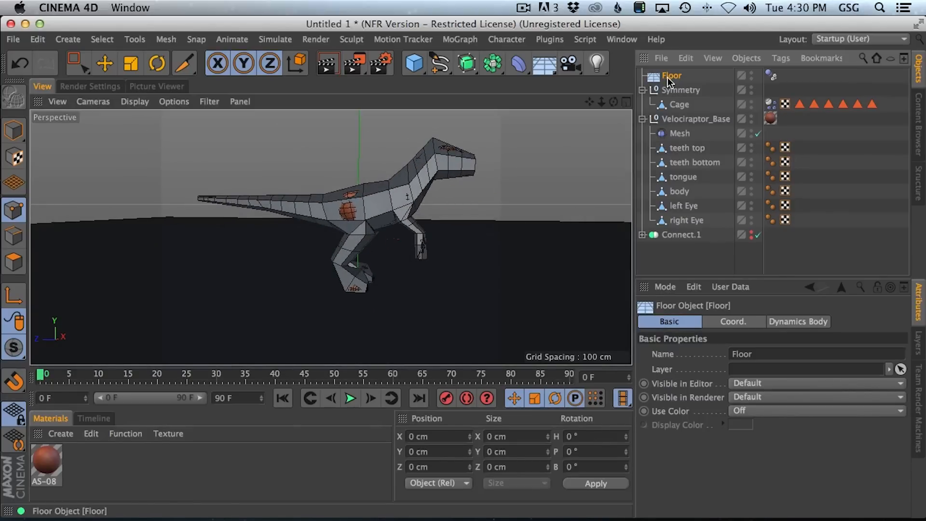
click(105, 64)
drag(359, 213, 362, 217)
click(681, 78)
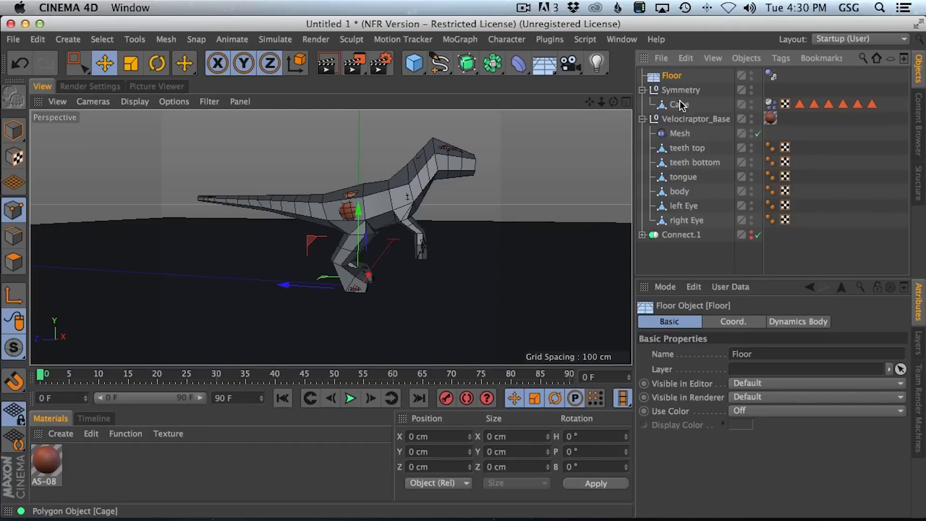
- Initialize the Mesh deformer so that the Cage object drives the detailed Velociraptor_Base model
click(680, 134)
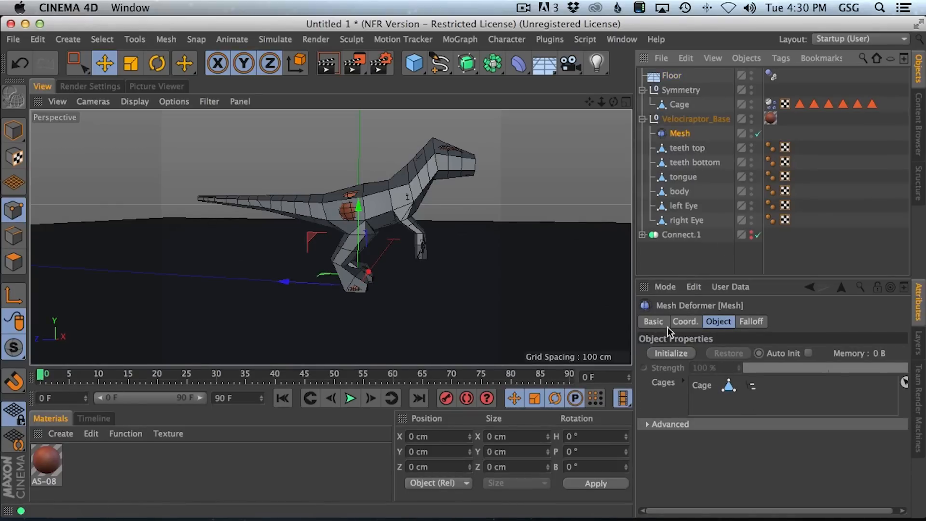
click(675, 353)
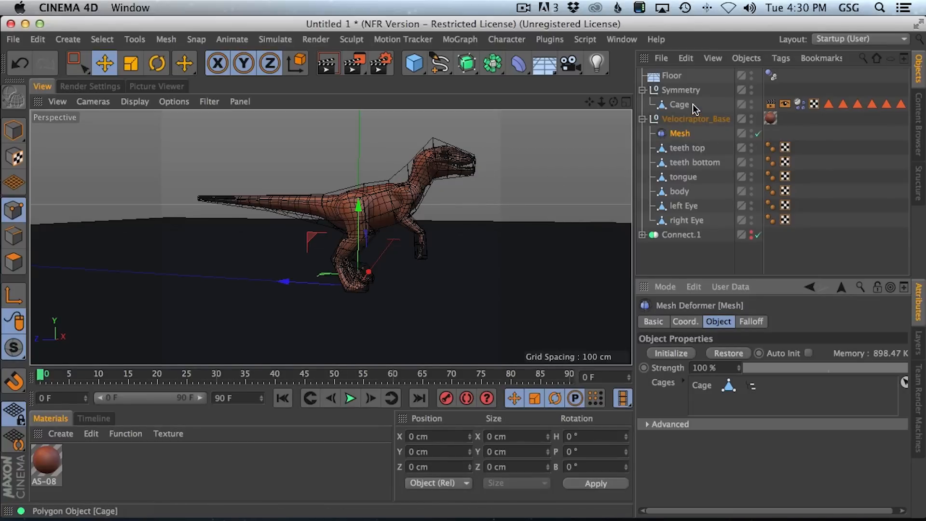
alt+drag(396, 204, 343, 235)
alt+right_drag(343, 235, 379, 214)
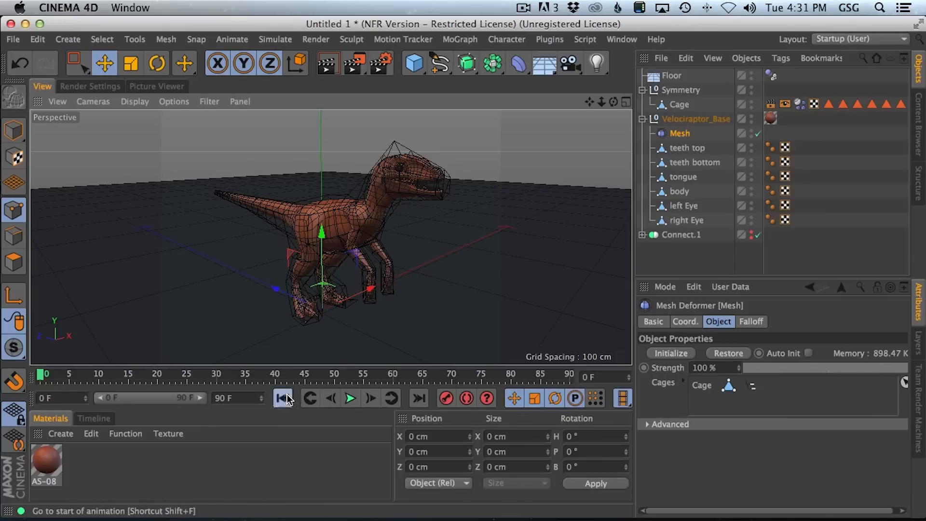
- Play the simulation to frame 31, render the Perspective view to check the deformed model, and return to the start
click(351, 399)
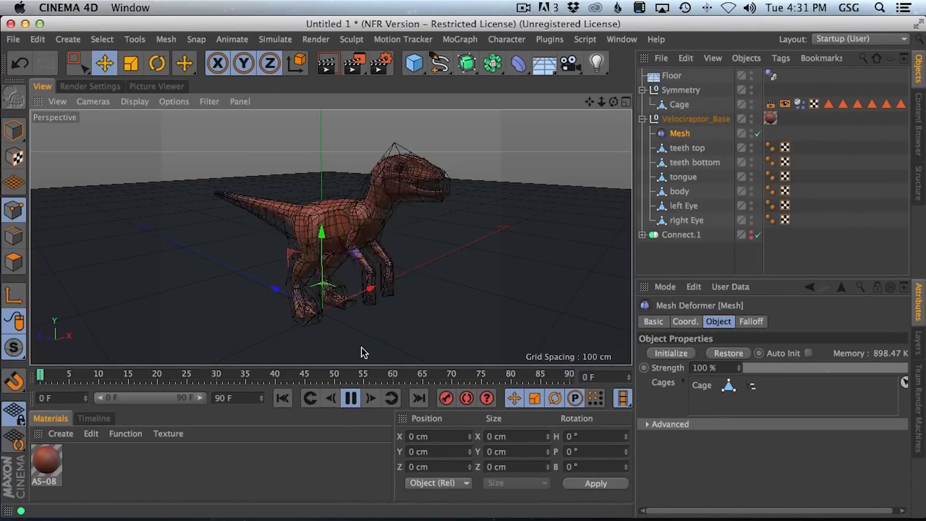
click(350, 398)
click(328, 62)
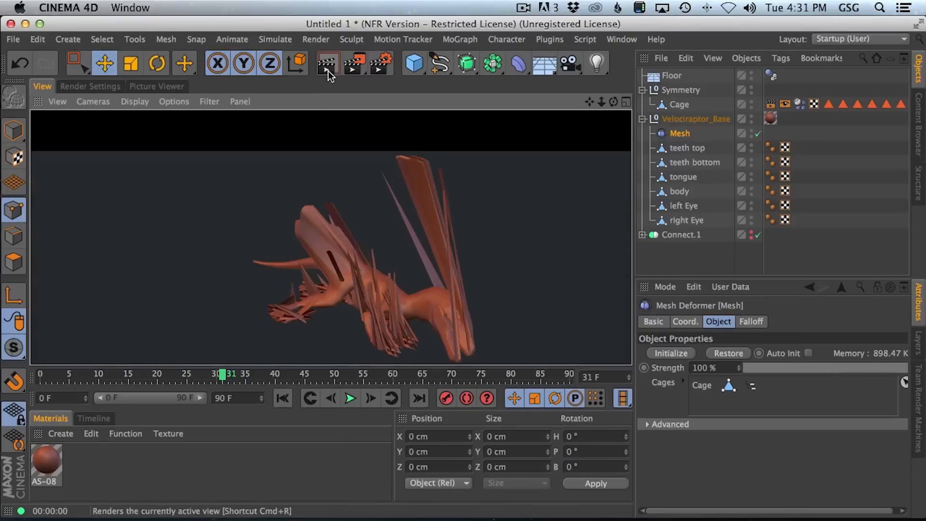
click(310, 398)
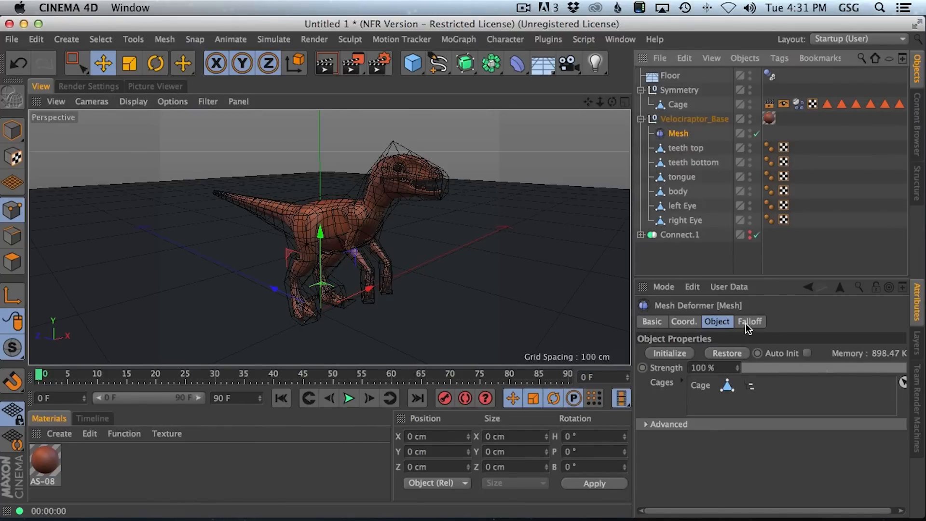
- Set the Mesh deformer's advanced External option to Surface and initialize the deformer again
click(646, 425)
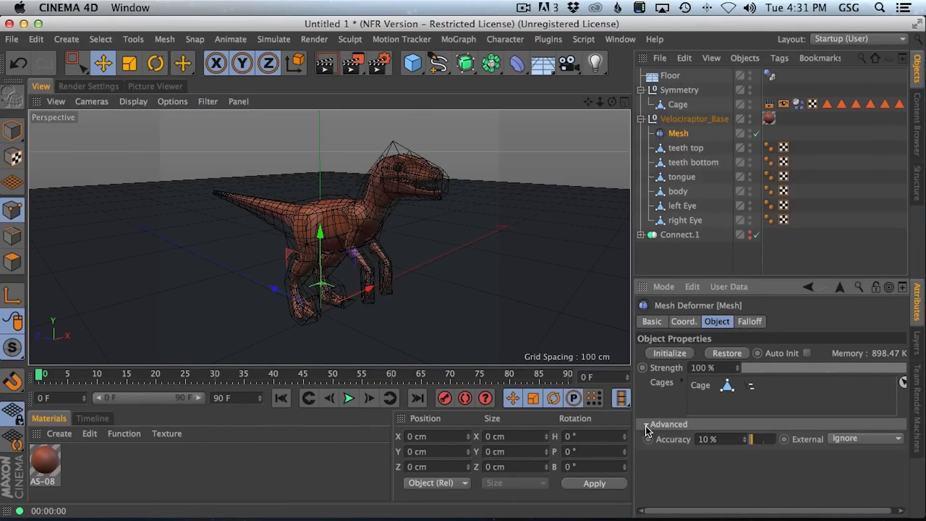
click(857, 440)
click(859, 470)
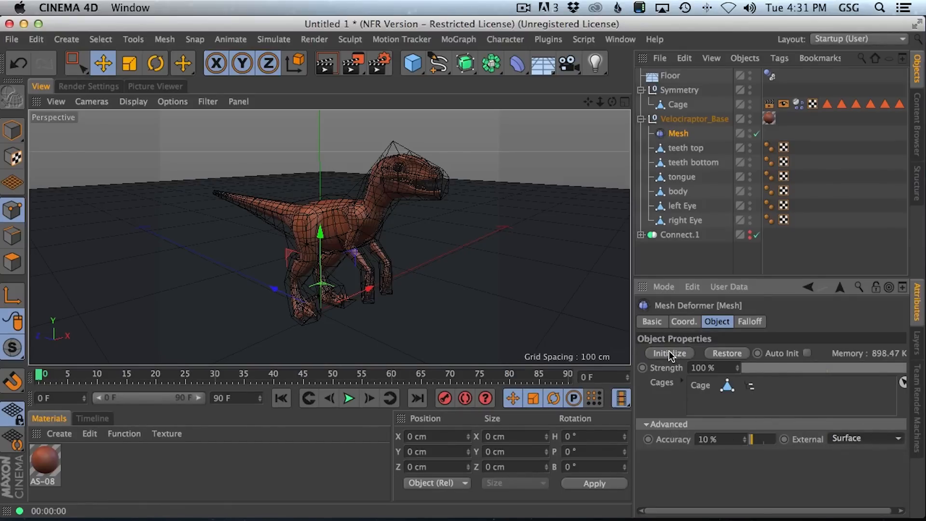
- Play the simulation with the Surface setting, examine the detailed raptor's deformation from several angles, and stop playback
click(349, 398)
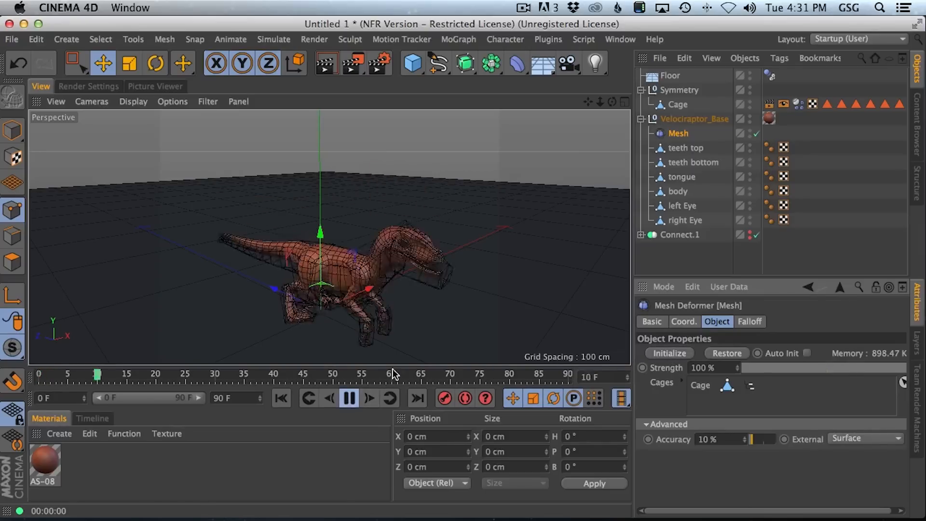
alt+drag(393, 292, 415, 304)
alt+middle_drag(415, 304, 368, 213)
mouse_move(369, 222)
alt+mouse_down()
mouse_move(395, 260)
mouse_move(380, 227)
alt+mouse_up()
alt+right_drag(376, 220, 399, 219)
mouse_move(359, 224)
alt+mouse_down()
mouse_move(333, 227)
mouse_move(364, 237)
alt+mouse_up()
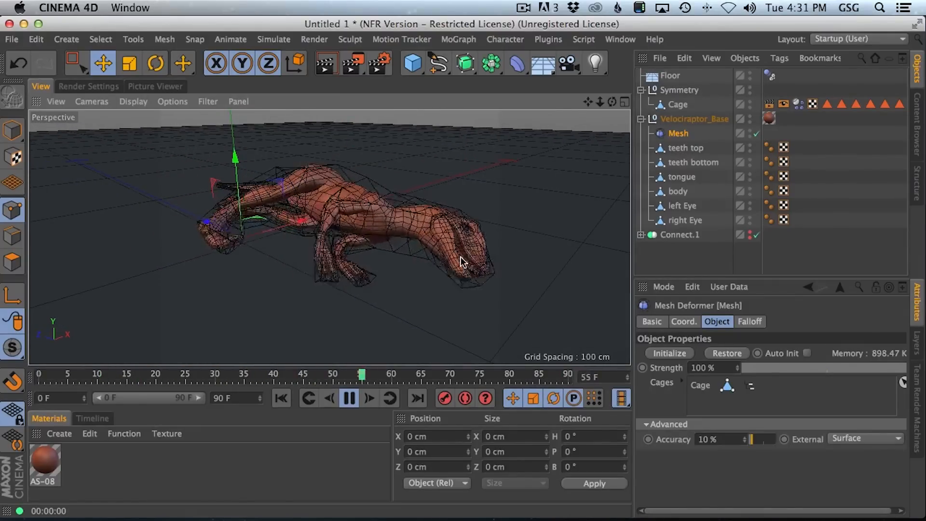
click(349, 399)
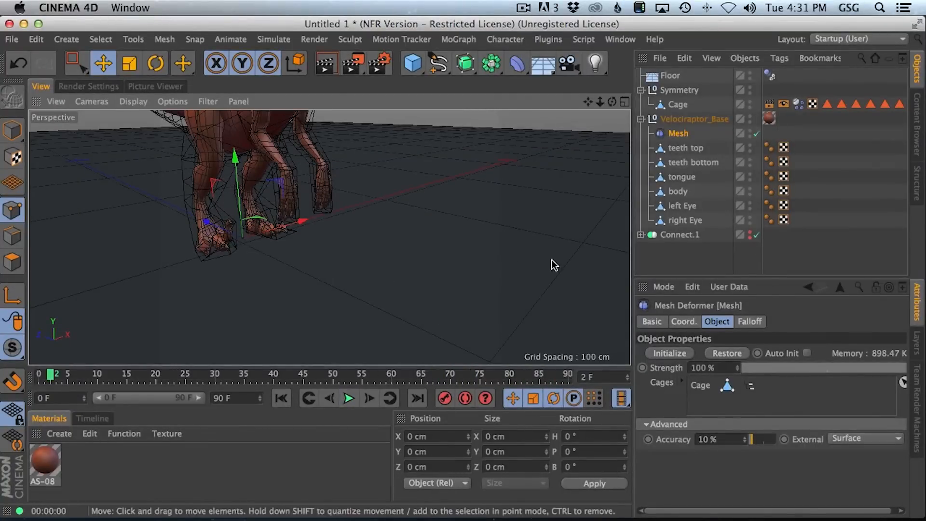
- Place the Velociraptor_Base group inside a new Subdivision Surface object
click(678, 105)
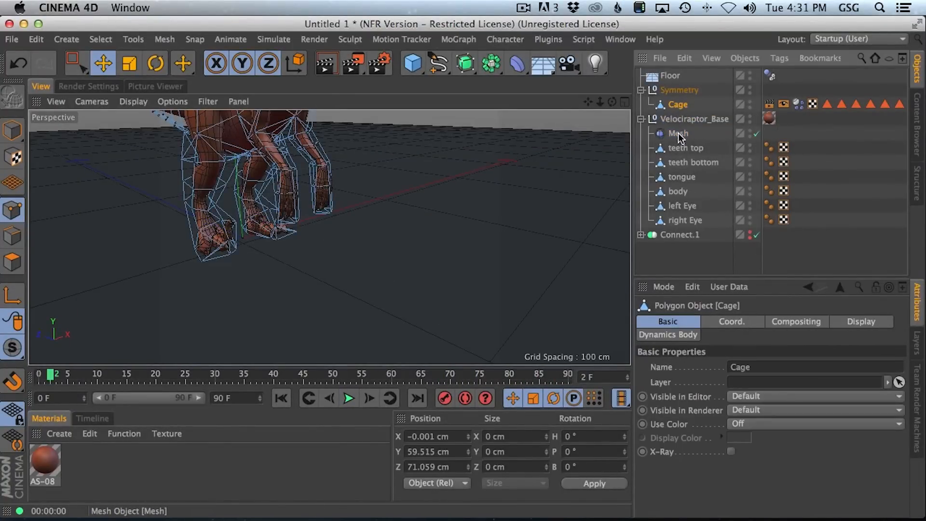
click(679, 133)
scroll(366, 198, down, 3)
scroll(356, 188, down, 3)
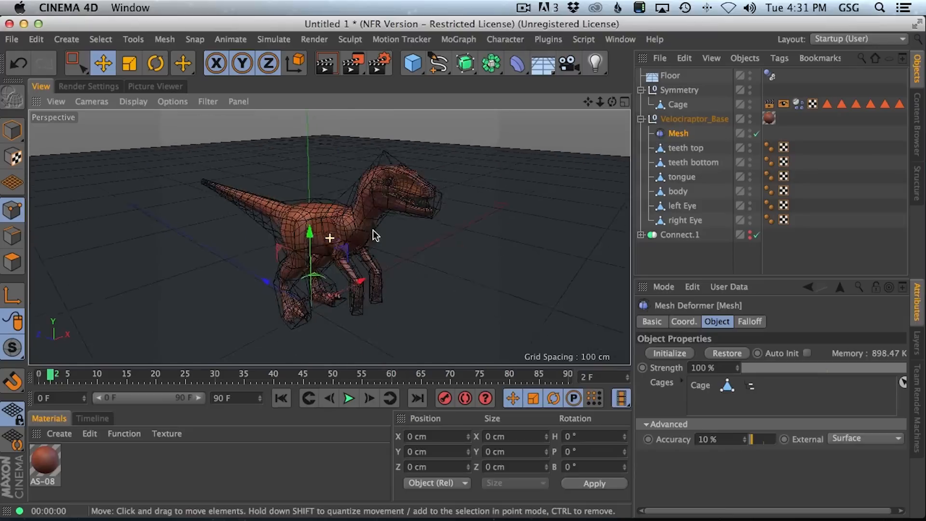
click(691, 121)
click(471, 65)
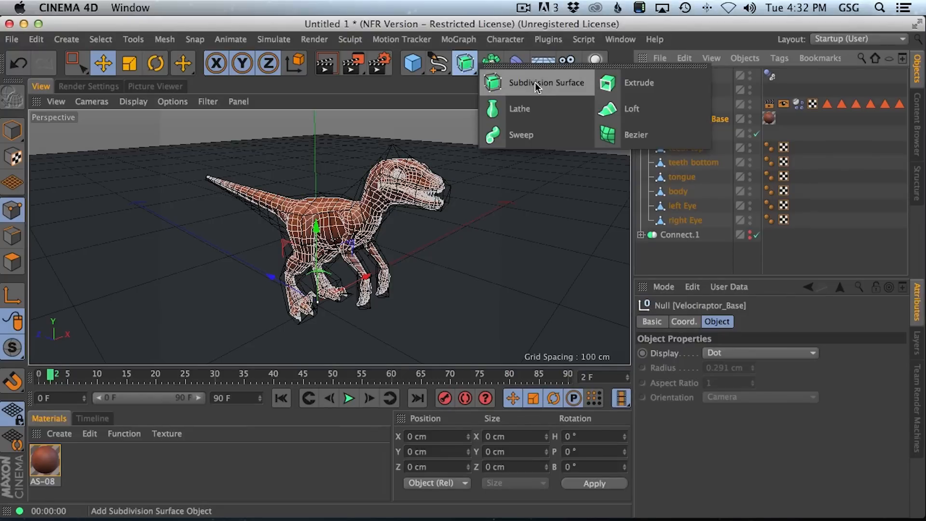
alt+click(535, 83)
- Render the Perspective view from a low side angle to check the smoothed raptor, and clear the render by selecting Velociraptor_Base
alt+drag(432, 201, 434, 171)
mouse_move(433, 171)
alt+right_down()
mouse_move(533, 175)
mouse_move(434, 170)
alt+right_up()
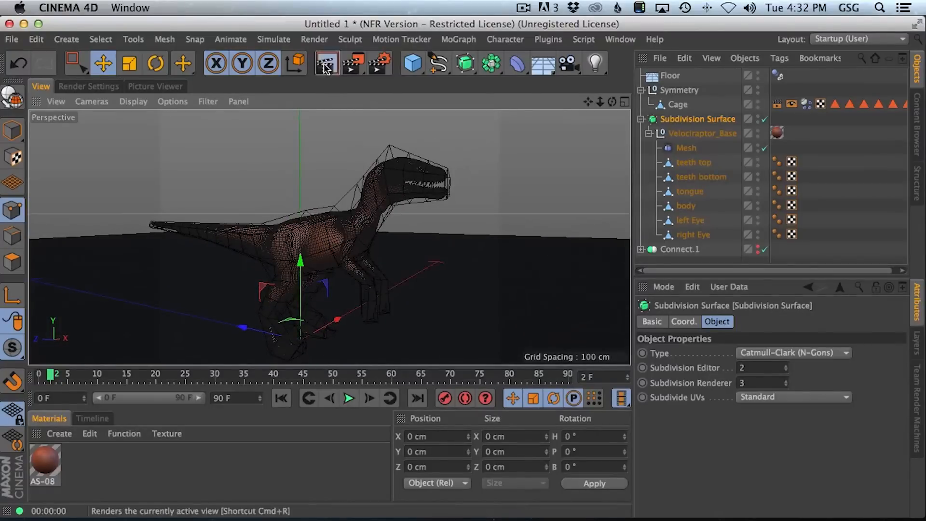
click(326, 66)
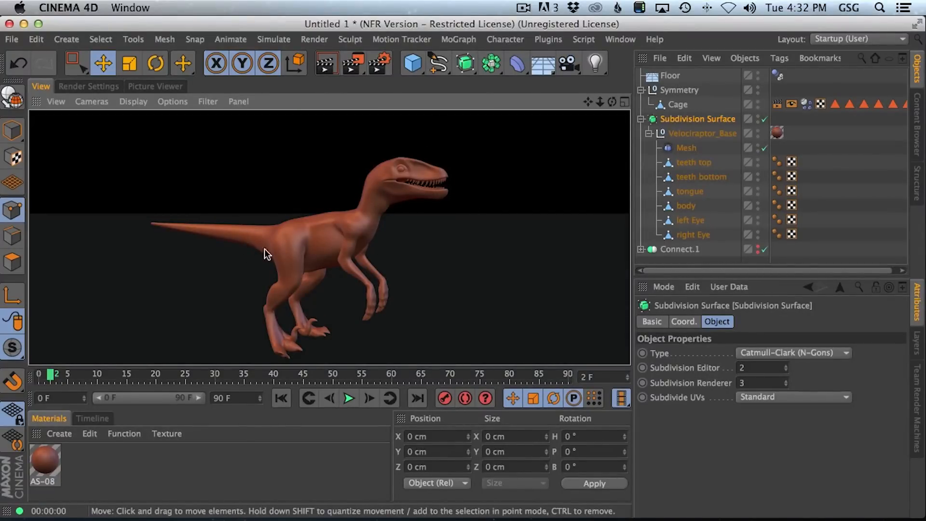
click(696, 133)
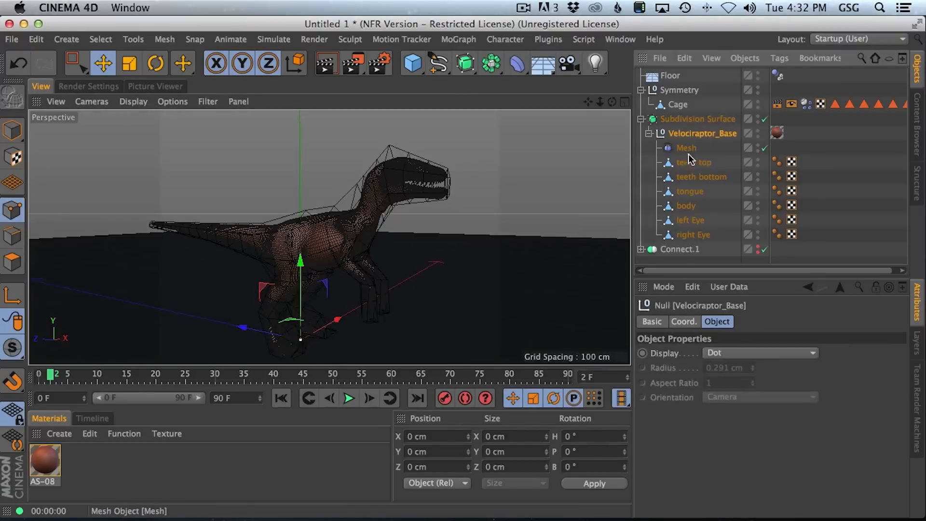
- Select the Cage, play the simulation, examine the collapsed smoothed raptor up close, and return to the start frame
click(678, 105)
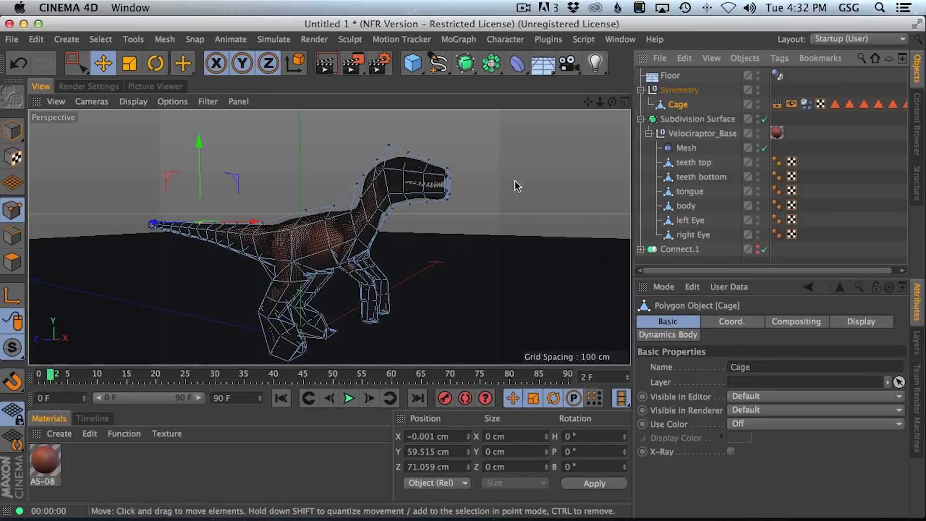
click(349, 397)
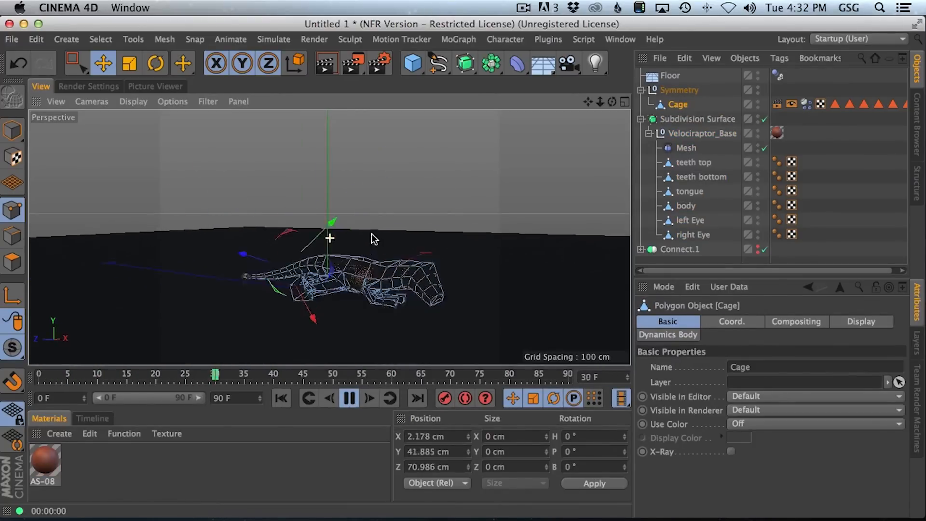
scroll(385, 249, up, 5)
alt+drag(383, 246, 384, 278)
click(354, 401)
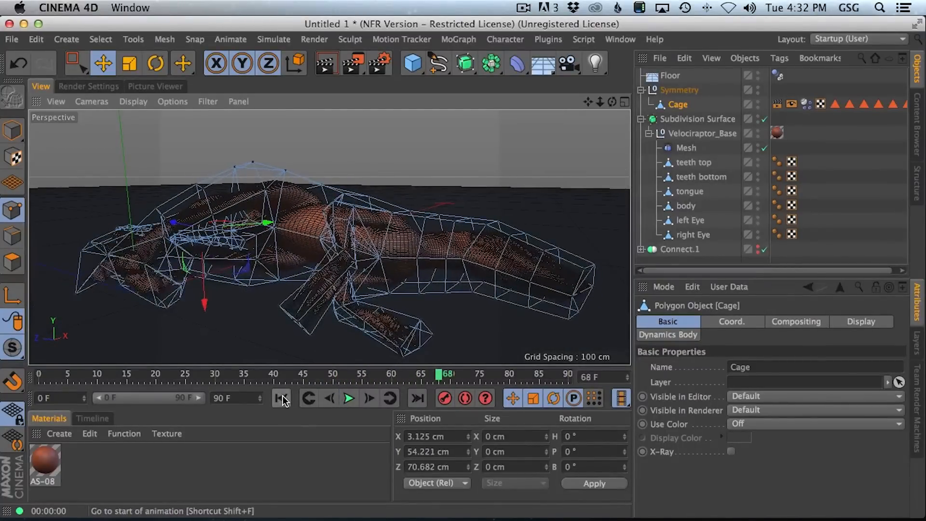
click(282, 400)
alt+right_drag(299, 199, 281, 208)
alt+middle_drag(285, 205, 380, 266)
alt+right_drag(380, 265, 365, 245)
alt+drag(365, 246, 337, 214)
alt+drag(394, 237, 383, 228)
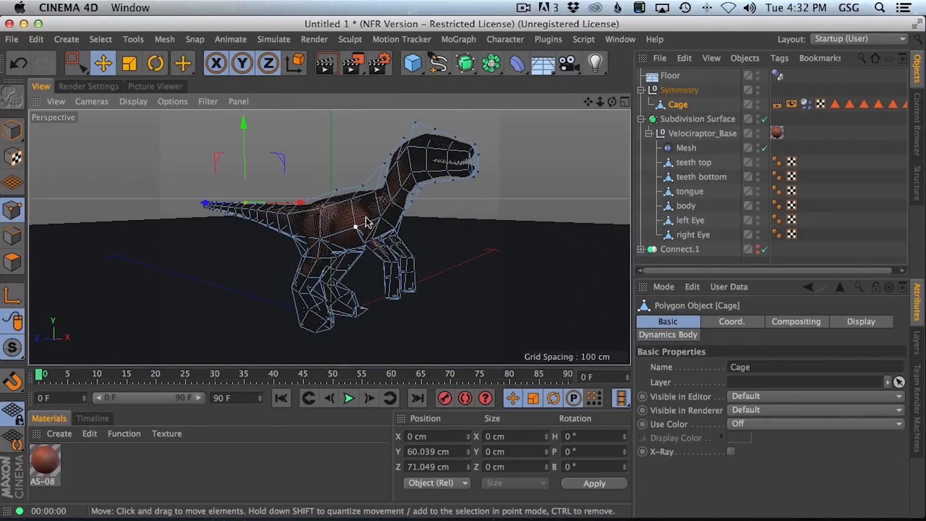
drag(417, 26, 424, 25)
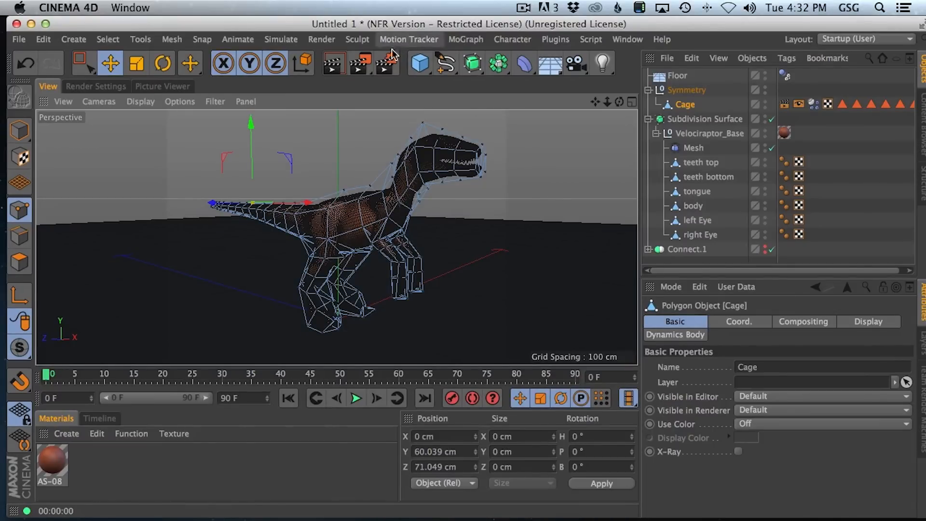
drag(430, 20, 425, 19)
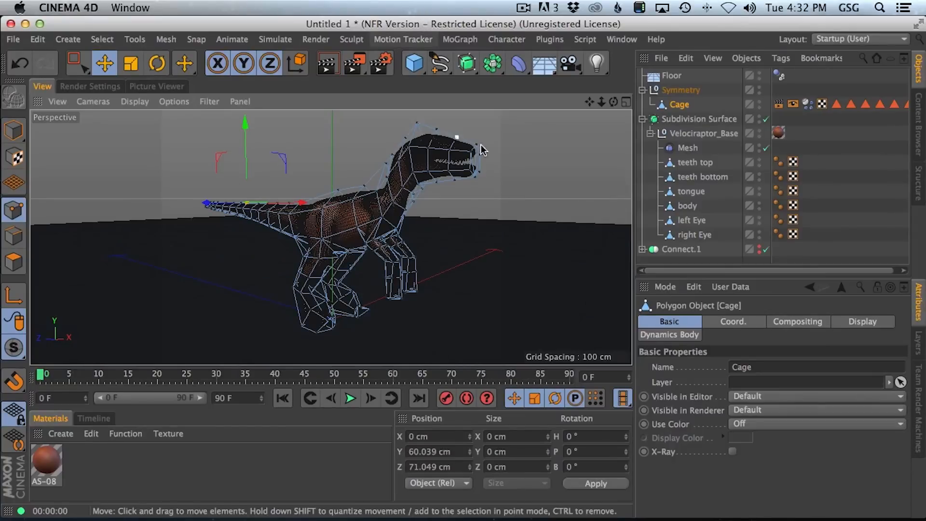
alt+drag(456, 222, 484, 239)
mouse_move(418, 202)
alt+mouse_down()
mouse_move(400, 208)
mouse_move(459, 234)
mouse_move(410, 213)
alt+mouse_up()
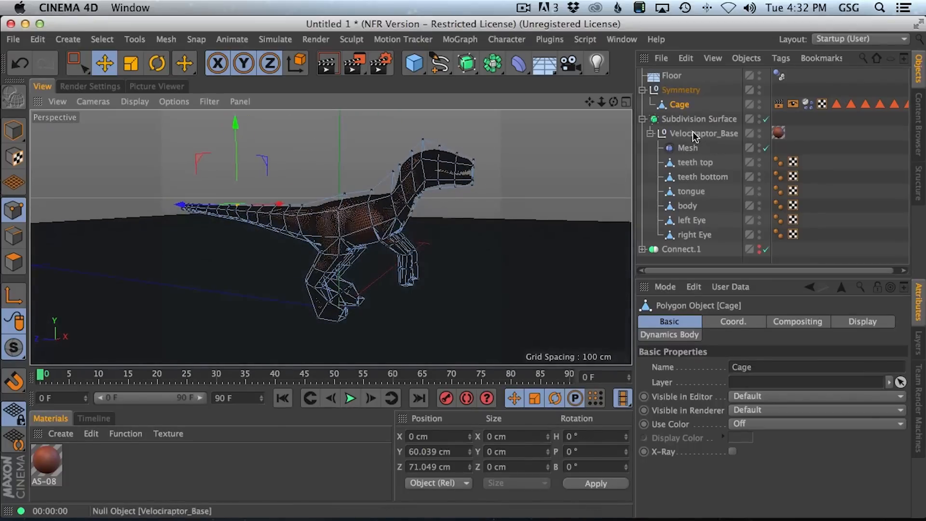
- Collapse the Velociraptor_Base hierarchy and deselect all objects
click(650, 134)
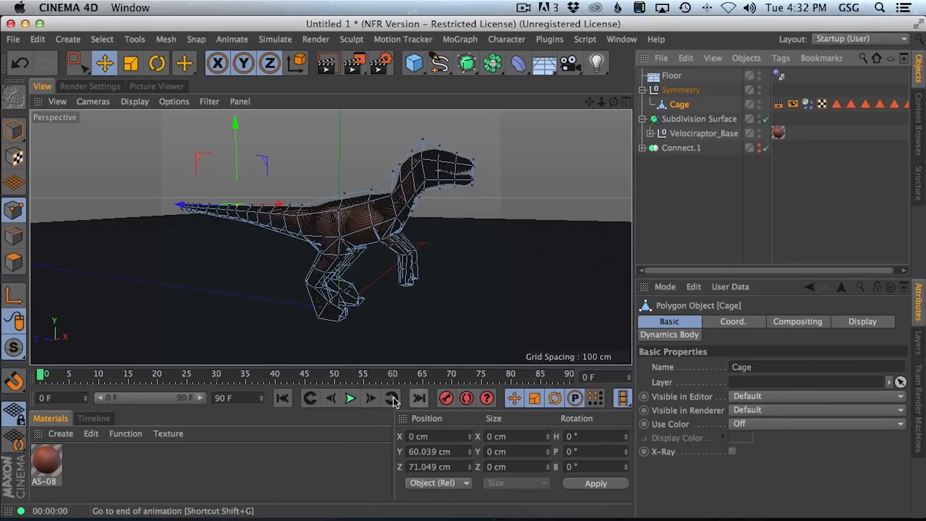
alt+drag(402, 231, 330, 207)
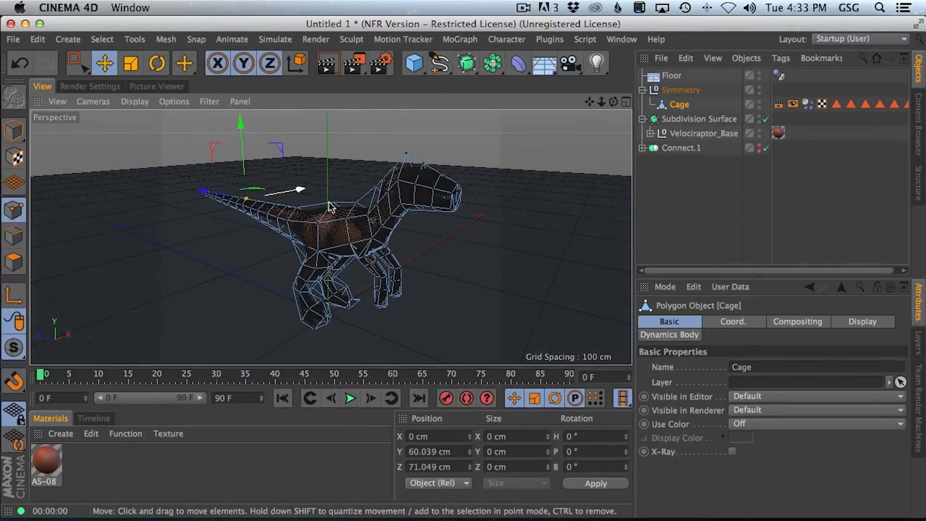
click(676, 176)
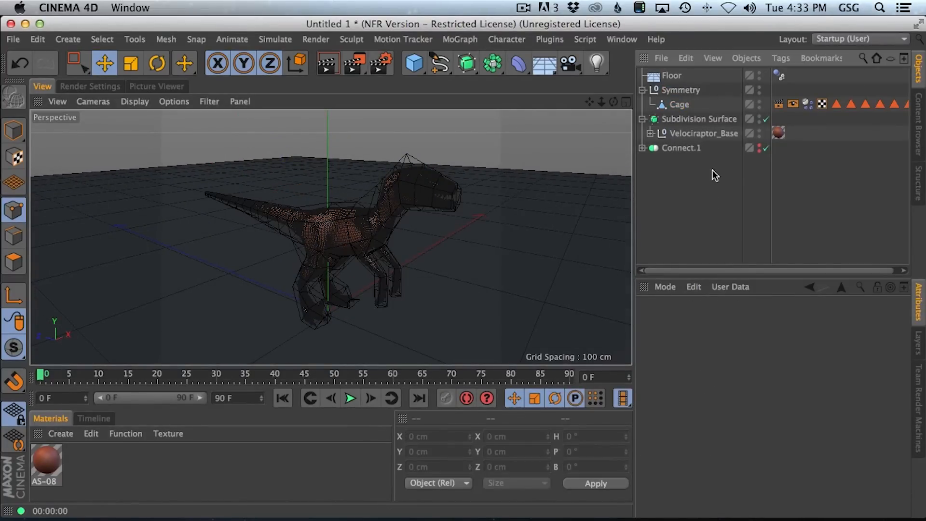
alt+drag(390, 204, 369, 242)
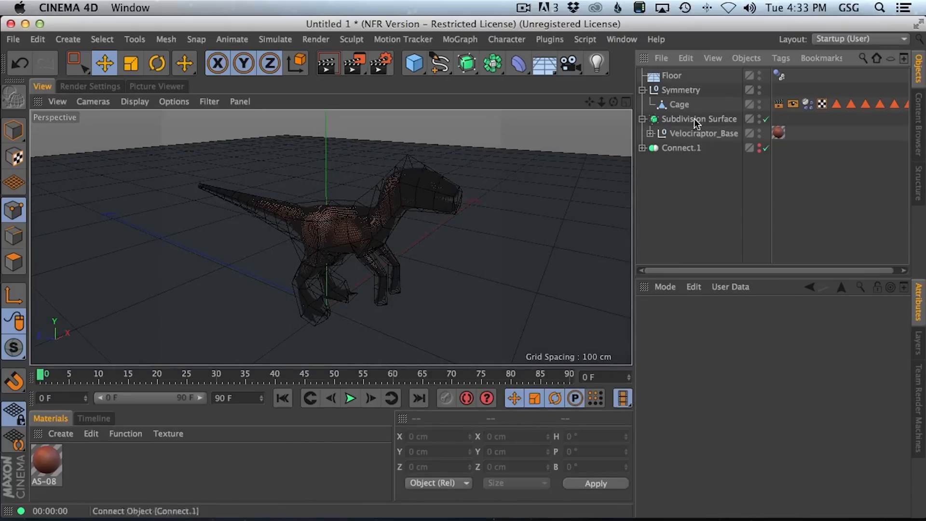
- Open the Cage's Dynamics Body soft body settings, enlarge the attributes area, and review the Springs, Shape Conservation and Pressure values
click(808, 104)
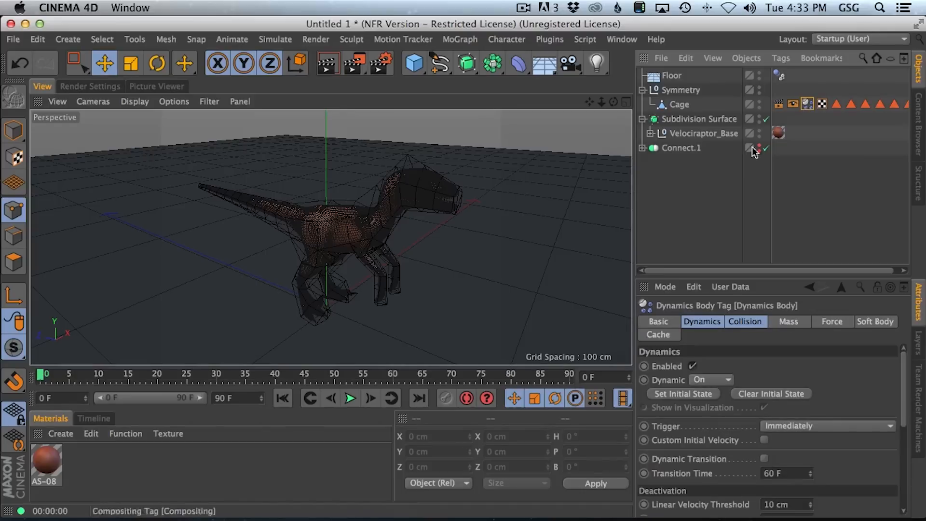
mouse_move(905, 379)
mouse_down()
mouse_move(902, 473)
mouse_move(903, 372)
mouse_up()
click(806, 104)
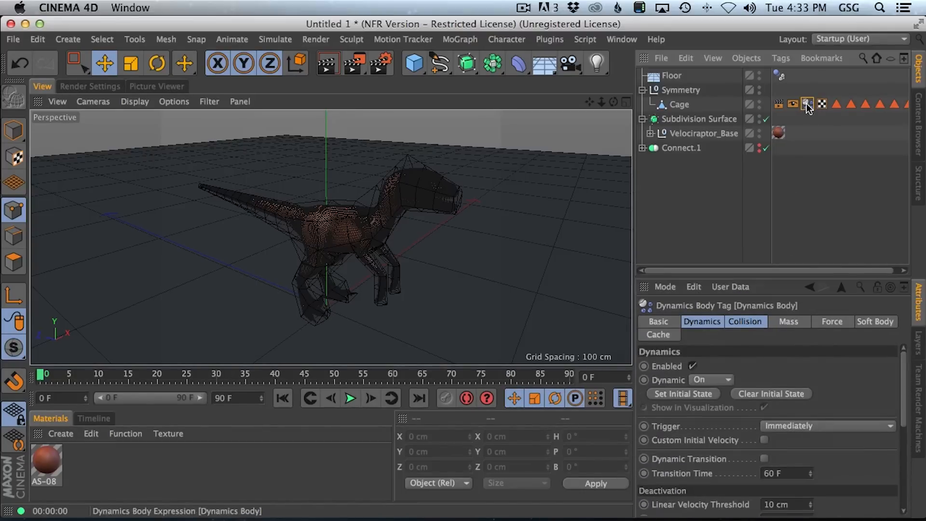
click(875, 322)
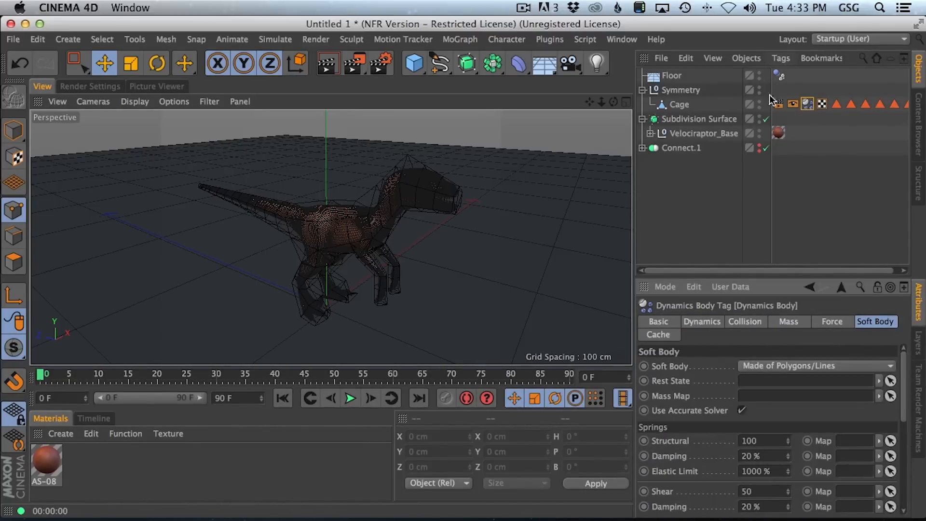
drag(764, 279, 761, 173)
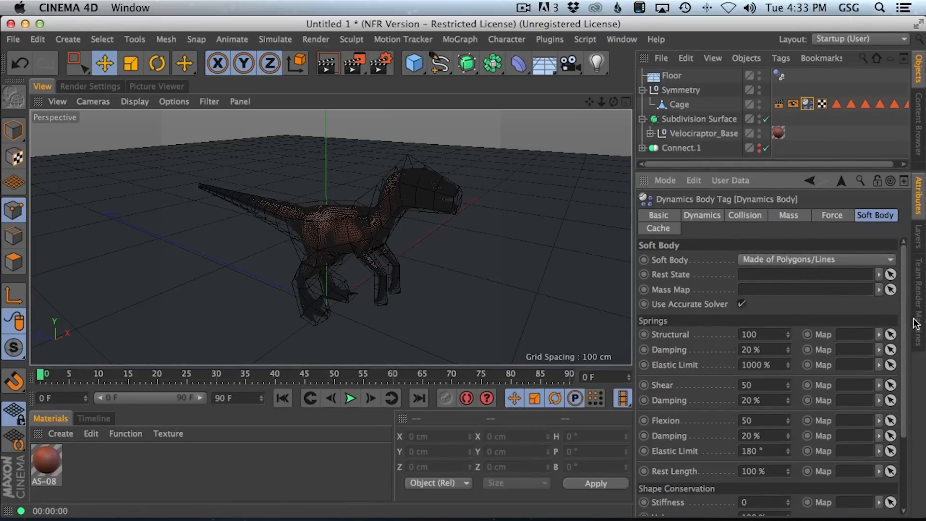
scroll(906, 319, down, 3)
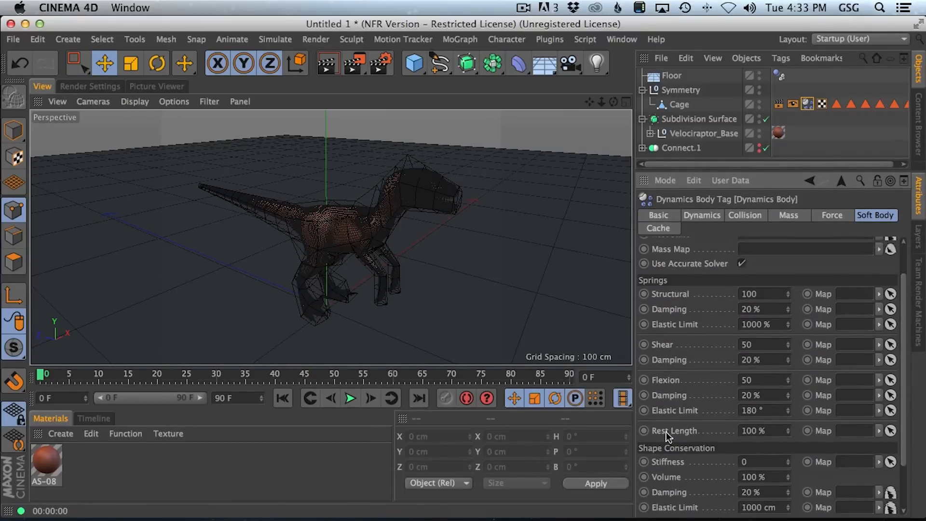
scroll(909, 293, up, 1)
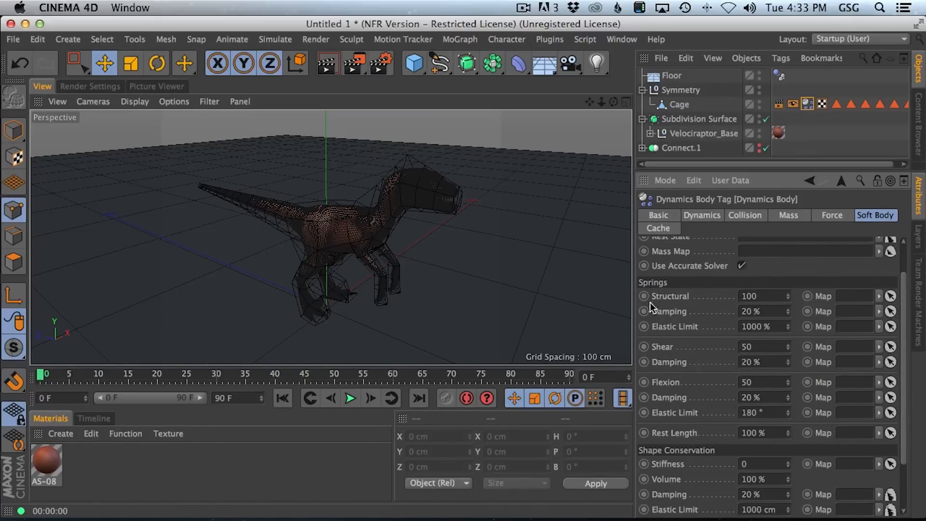
drag(905, 291, 905, 316)
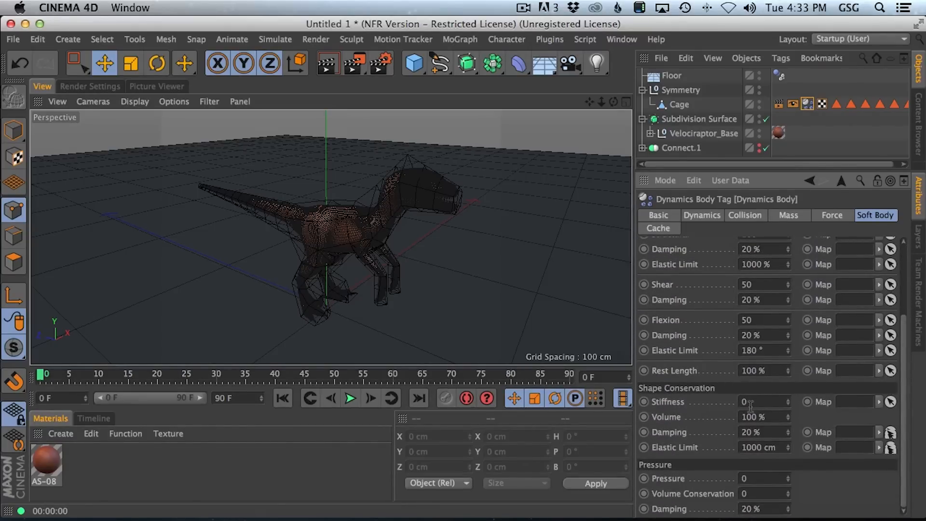
- Play the simulation and set the Cage soft body's Shape Conservation Stiffness to 10
click(351, 398)
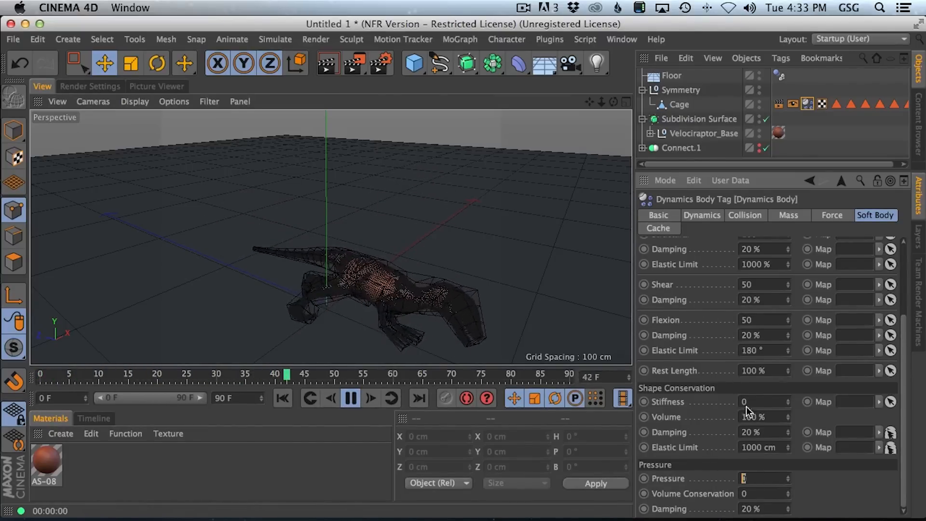
text(10)
key(Return)
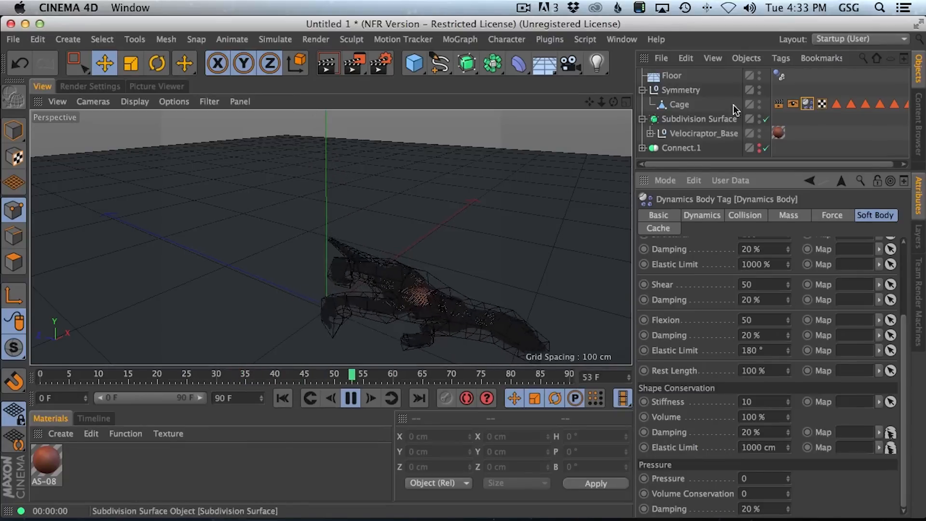
- Select the Floor and switch the Perspective view's display to Gouraud Shading without lines while the simulation plays
click(683, 91)
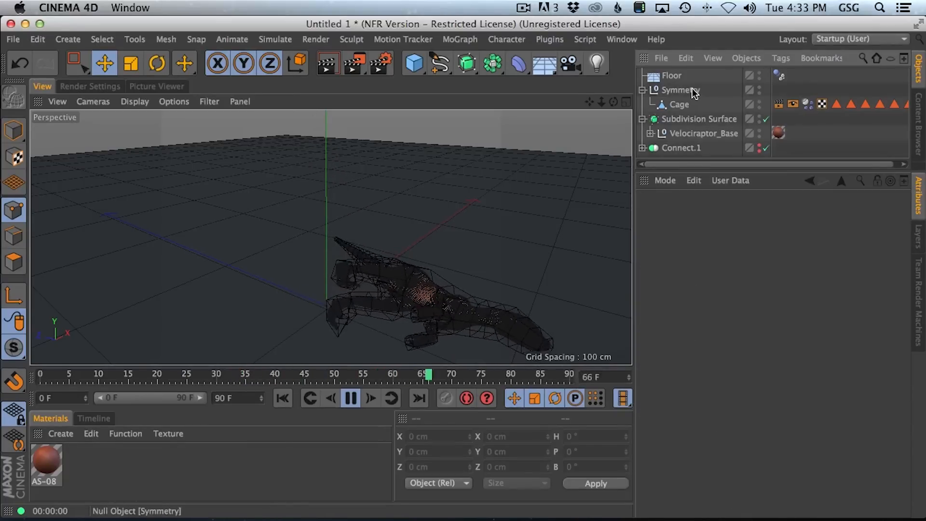
click(670, 76)
click(145, 101)
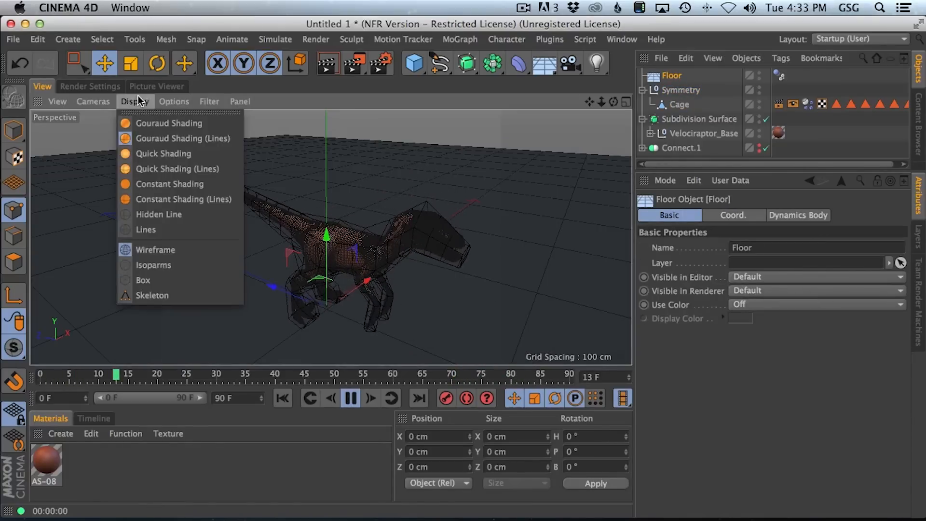
click(155, 141)
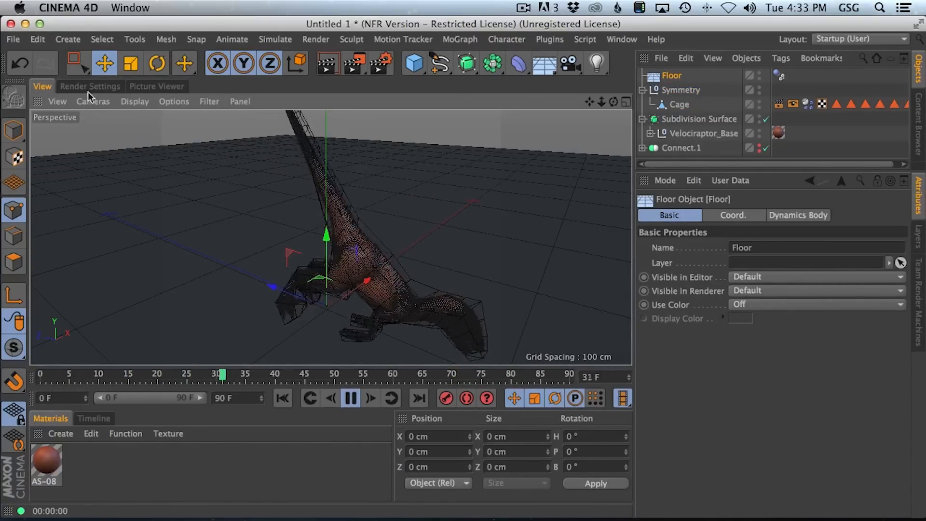
click(134, 101)
click(140, 123)
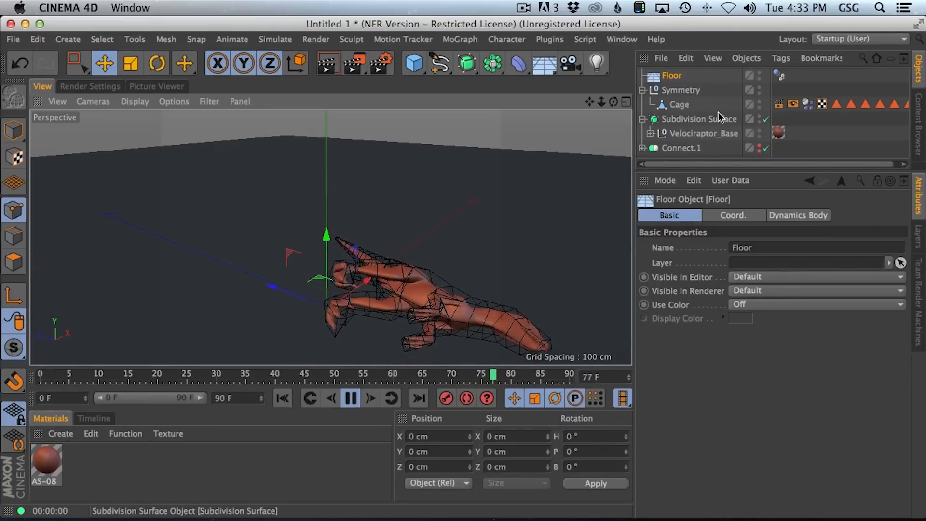
- Set the Stiffness of the Cage's Dynamics Body tag to 20 during playback
click(681, 105)
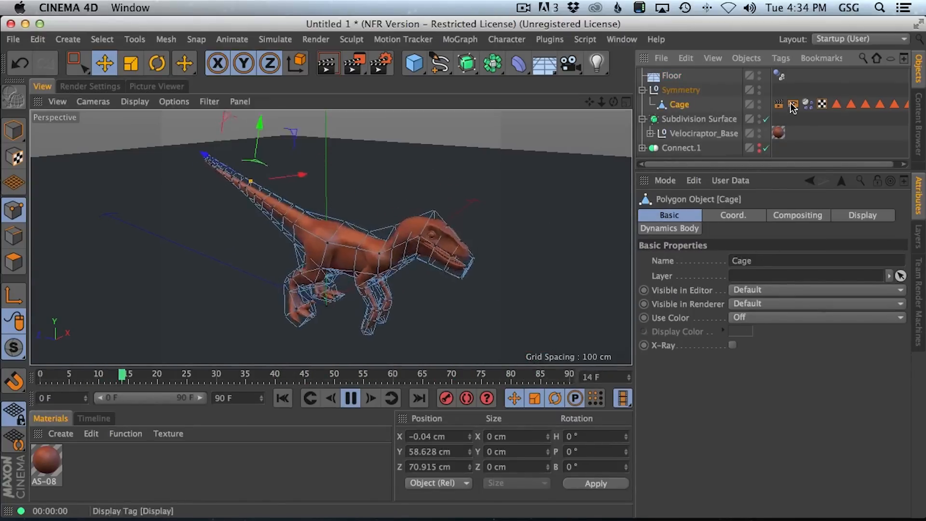
click(808, 104)
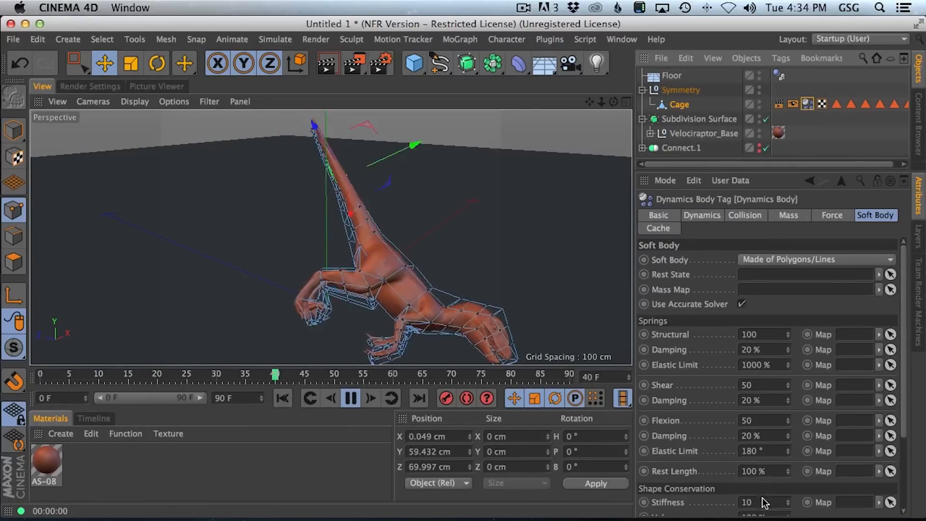
drag(763, 502, 687, 493)
text(20)
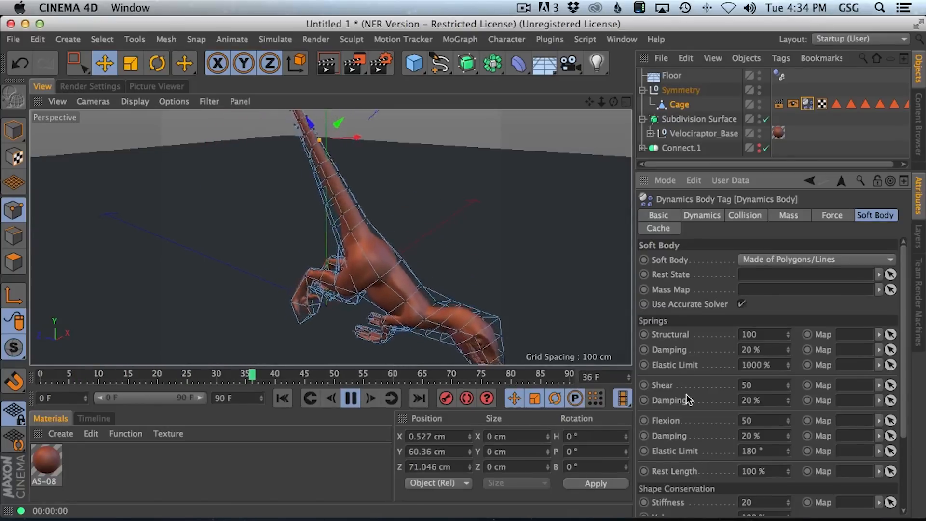
- Set the Cage soft body's Stiffness to 0, watch the simulation, and stop playback
drag(754, 502, 689, 496)
text(0)
key(Return)
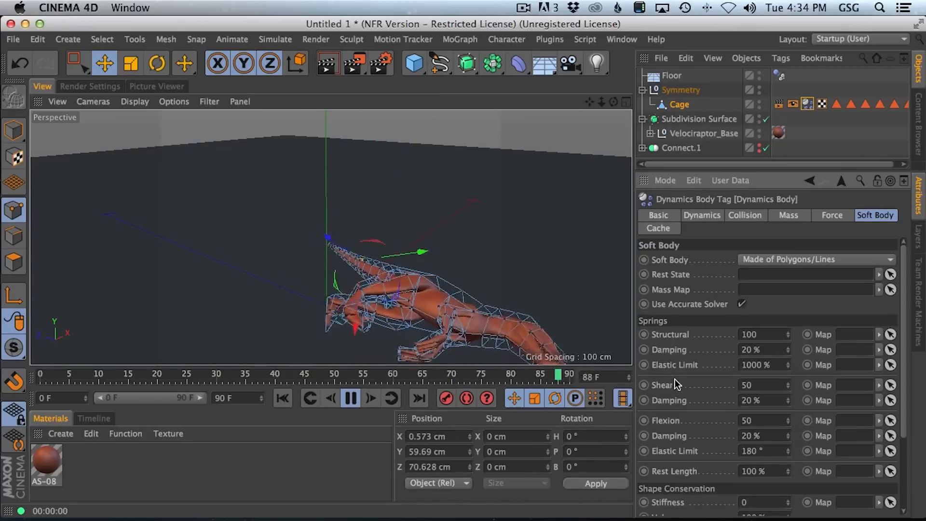
click(349, 399)
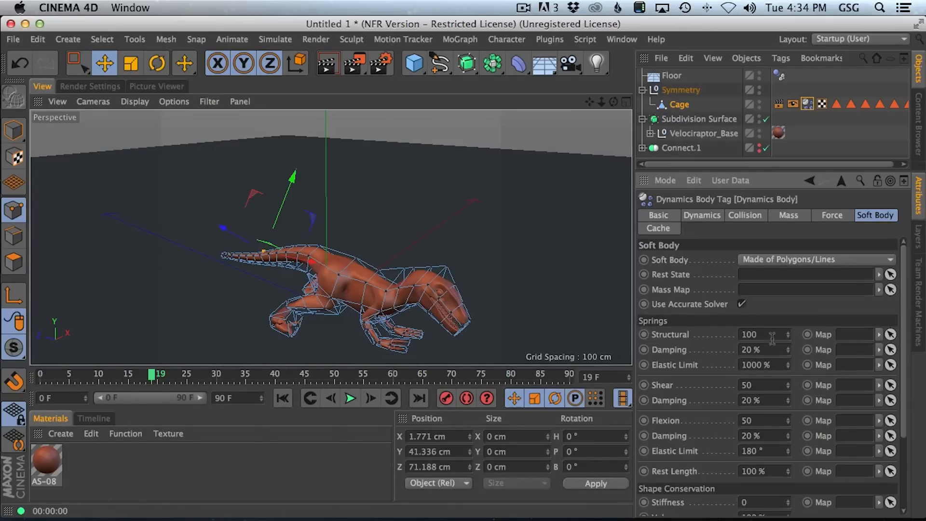
- Set the Cage soft body's Structural, Shear and Flexion springs to 10 and each of their Damping values to 10%
click(757, 332)
text(10)
click(771, 349)
click(767, 385)
click(770, 398)
text(10)
key(Return)
click(757, 434)
click(768, 421)
click(766, 435)
text(10)
key(Return)
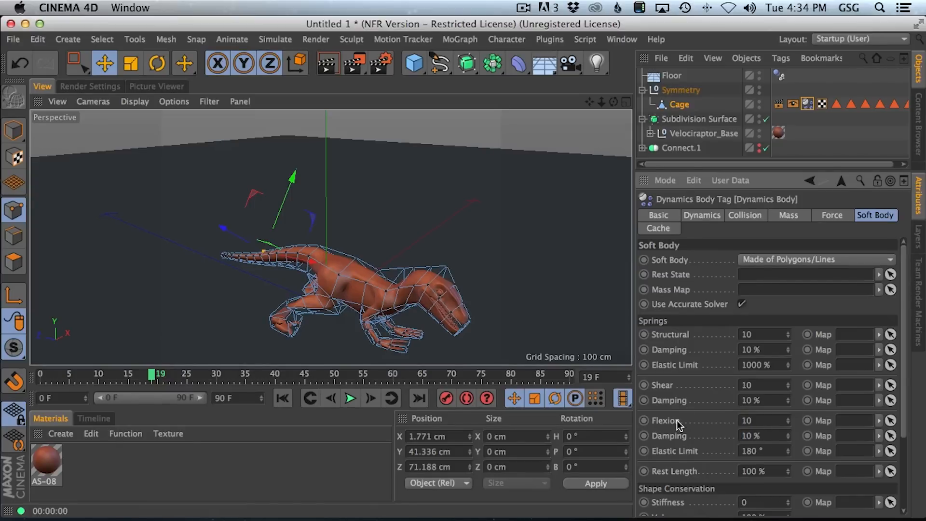
- Replay the simulation from the first frame, check the cage's collapse from floor level, and stop playback
click(283, 398)
click(351, 399)
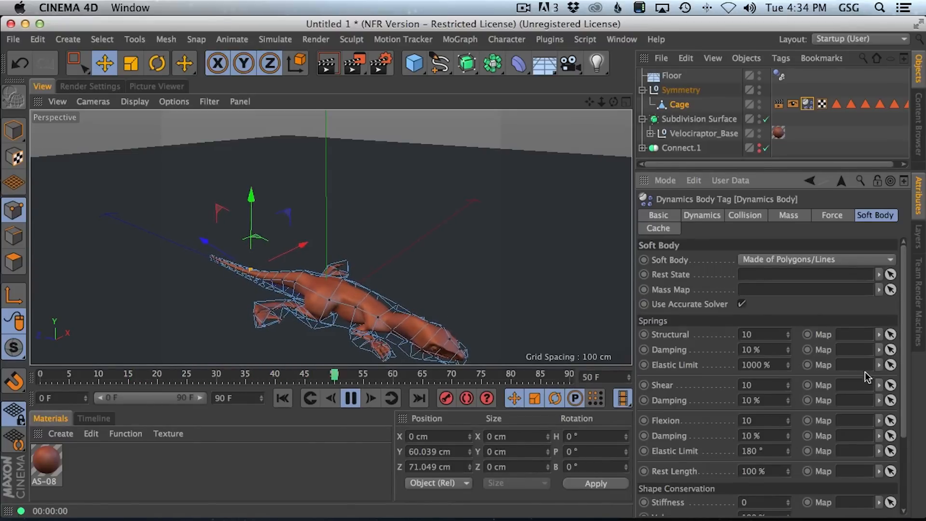
drag(904, 332, 904, 380)
alt+drag(393, 315, 454, 262)
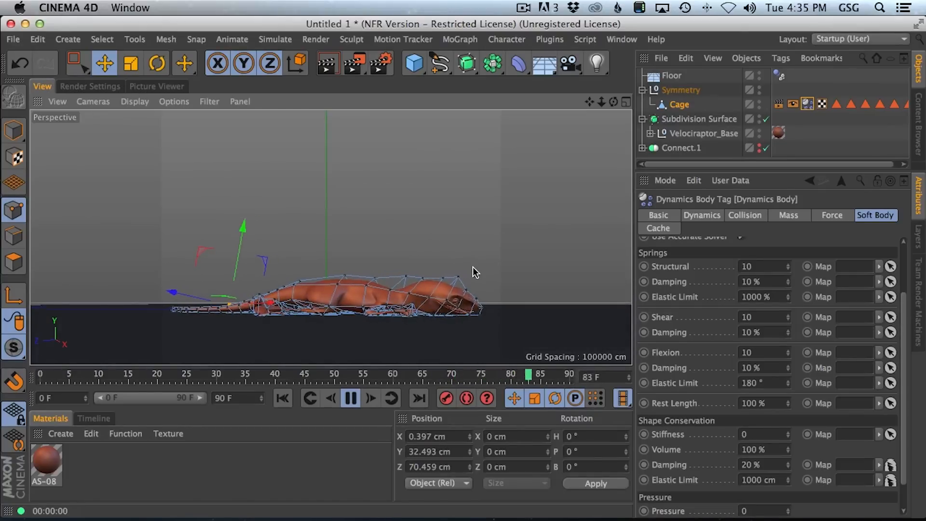
click(351, 400)
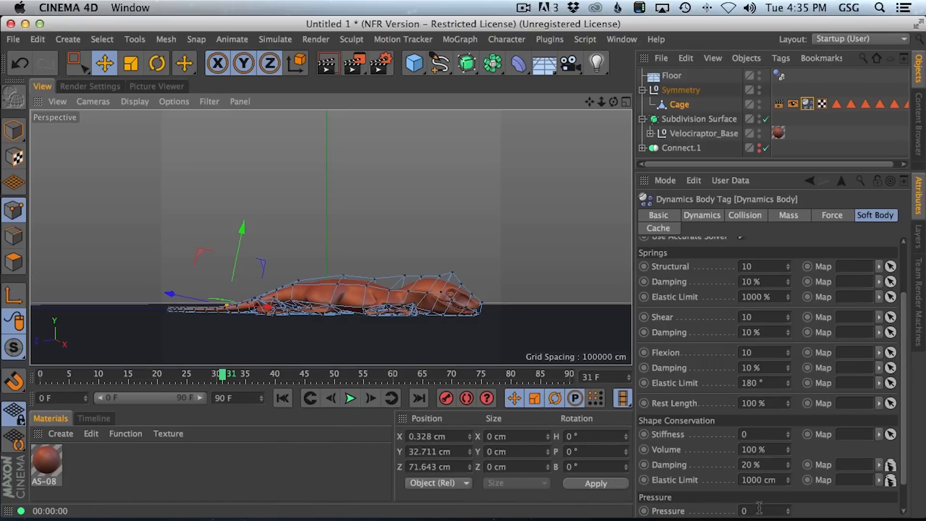
- Set the Cage soft body's Shape Conservation Stiffness to 20, then run the simulation and stop it
click(767, 435)
text(20)
key(Return)
click(350, 400)
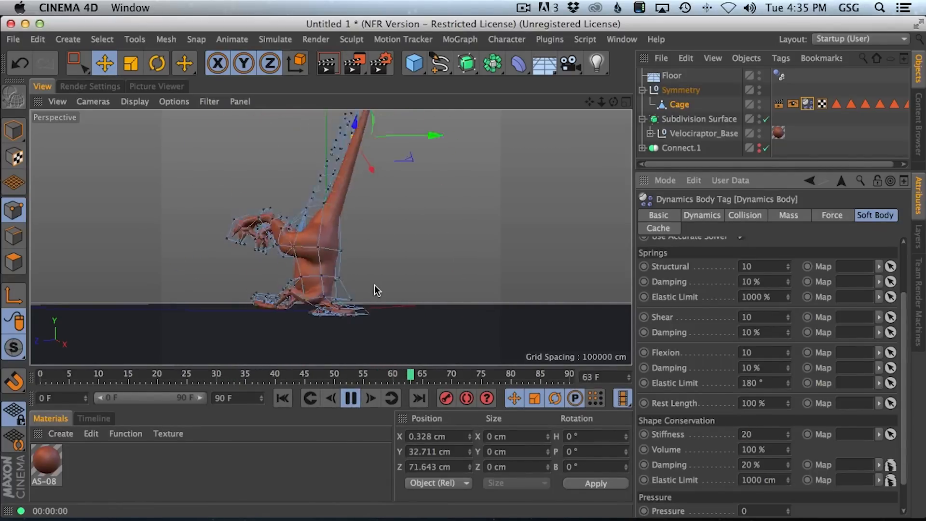
click(351, 398)
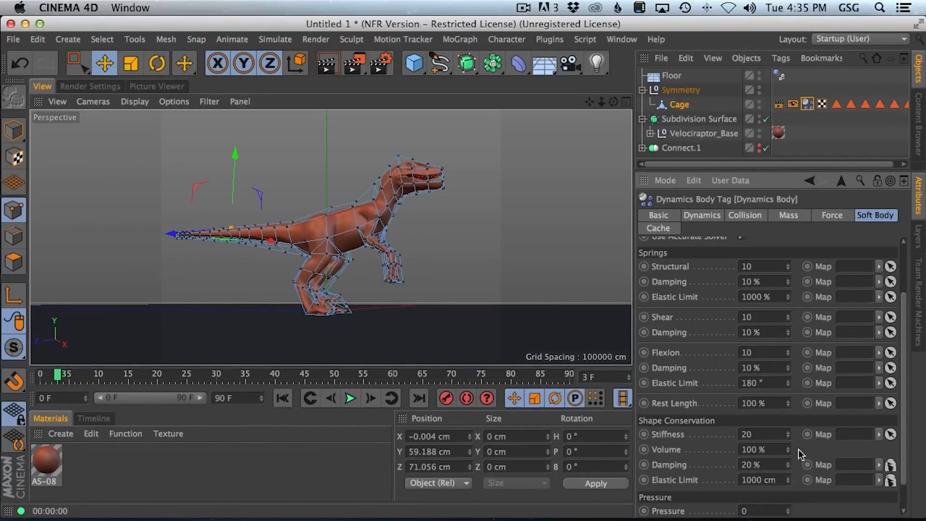
- Add a Signal tag to the Cage object
scroll(906, 382, down, 2)
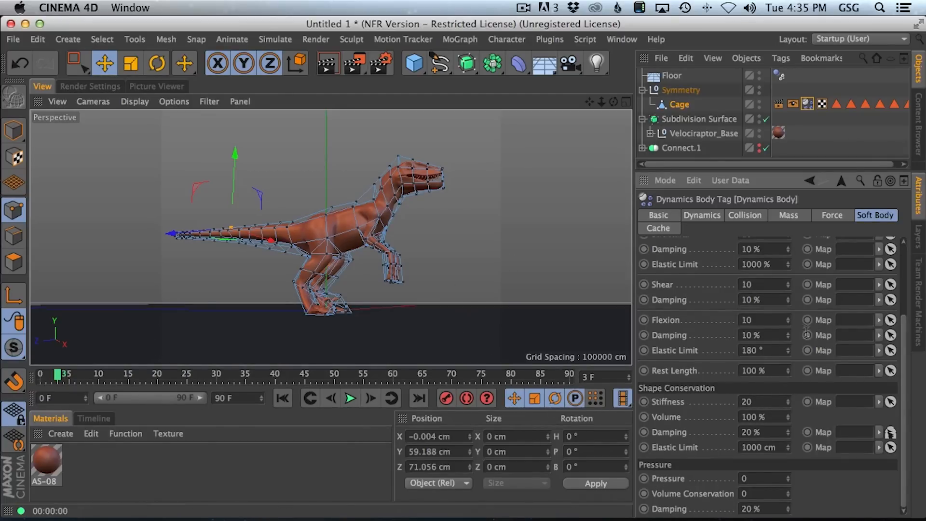
click(781, 58)
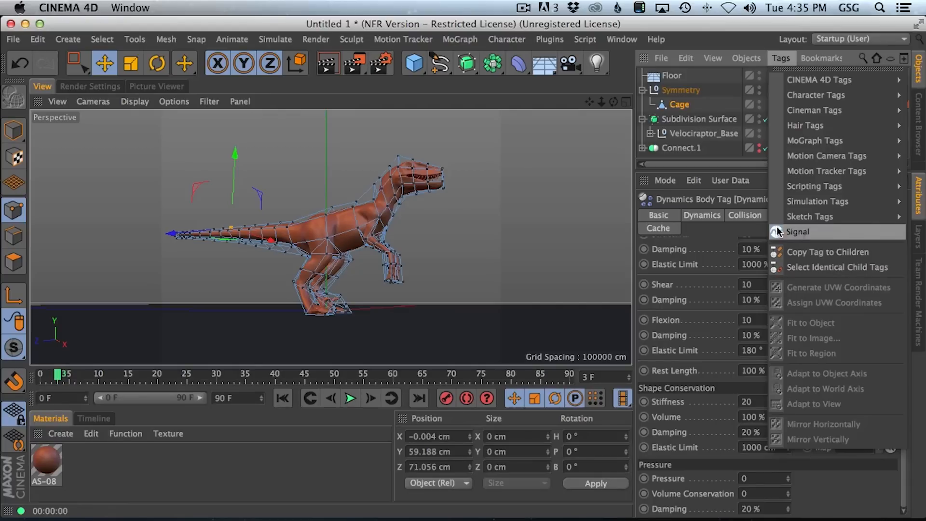
click(683, 105)
click(683, 106)
click(781, 58)
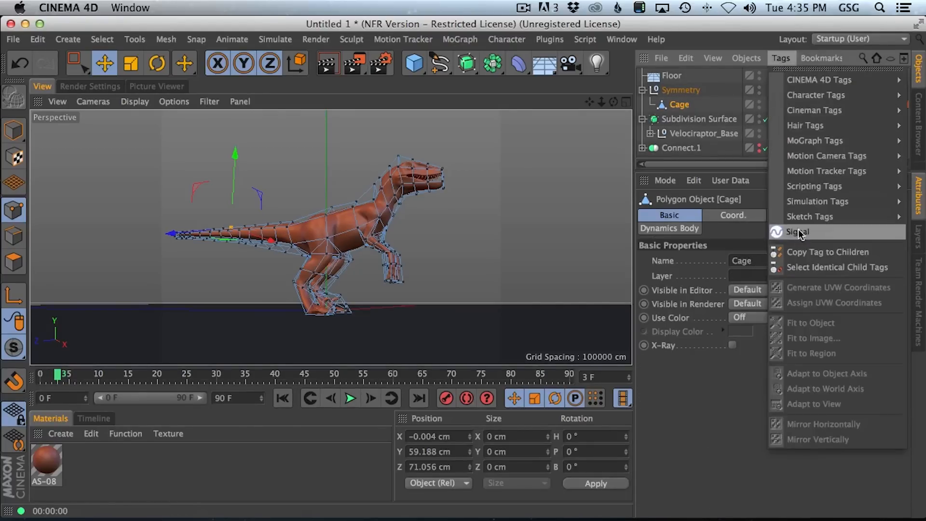
click(798, 234)
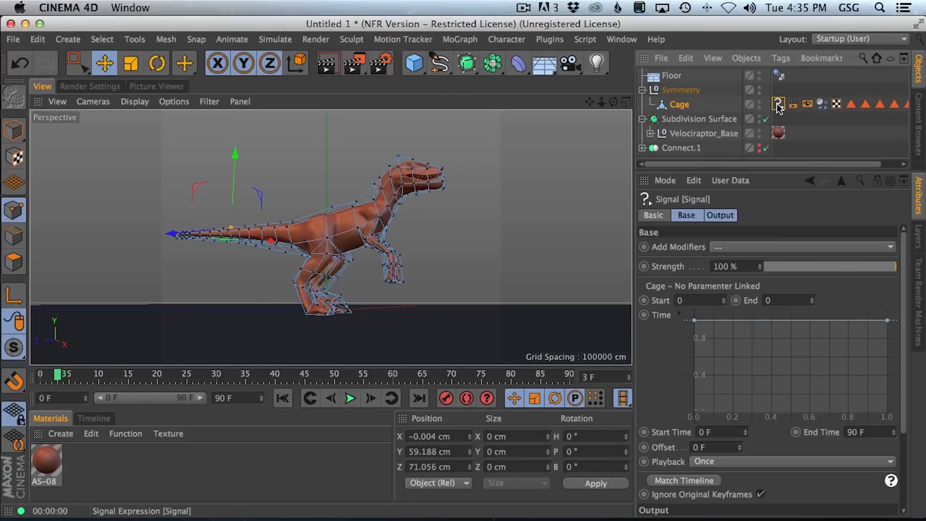
- Link the Dynamics Body's Shape Conservation Stiffness parameter to the Cage's Signal tag and show the Signal settings
click(823, 104)
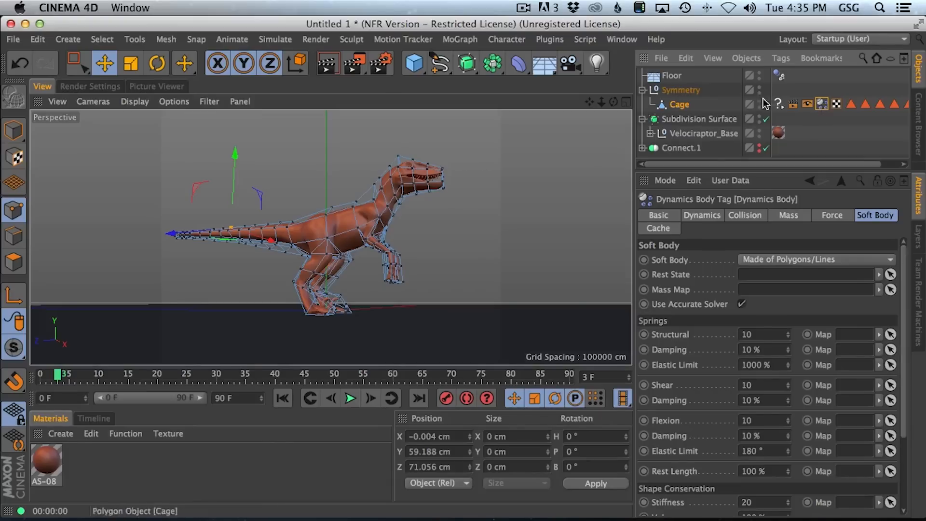
click(778, 106)
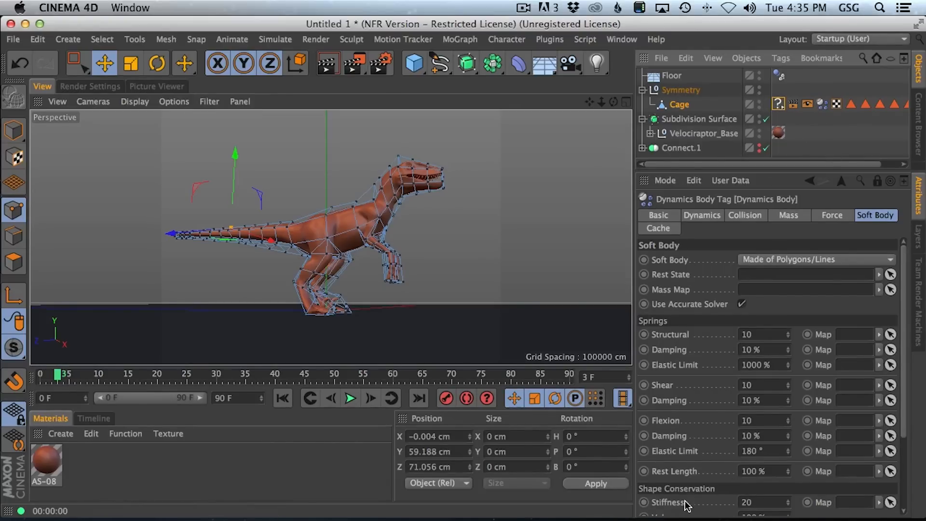
drag(668, 506, 779, 104)
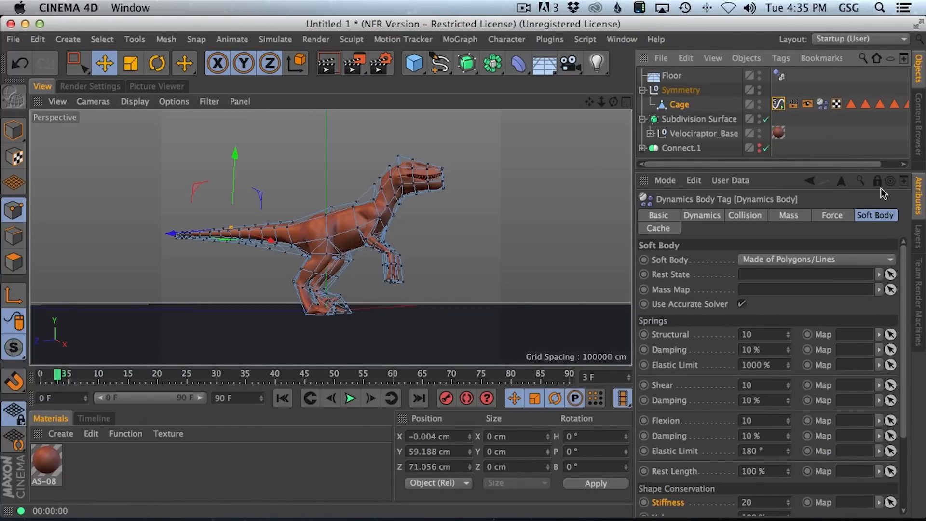
click(781, 105)
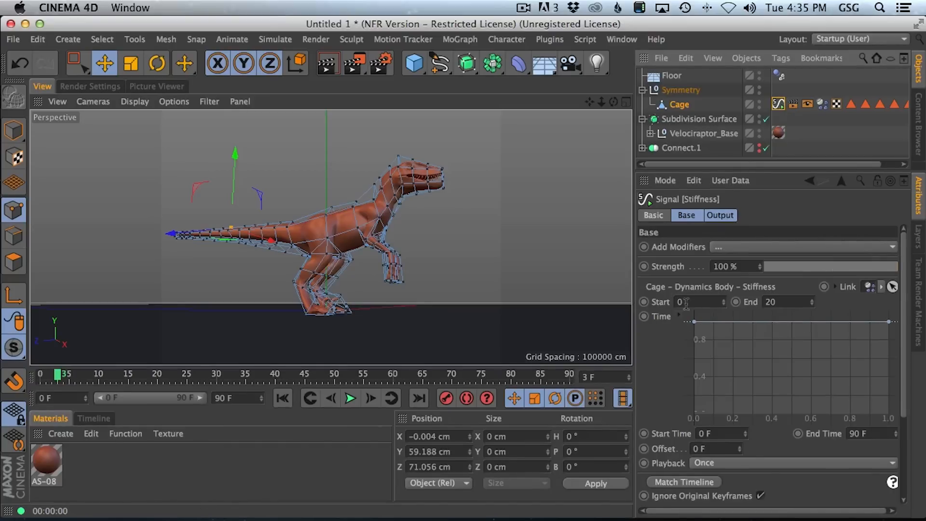
- Shape the Signal's Time curve to rise from 0 at about 0.6 to 1 at about 0.82, dropping to 0 near 0.88
drag(634, 270, 612, 263)
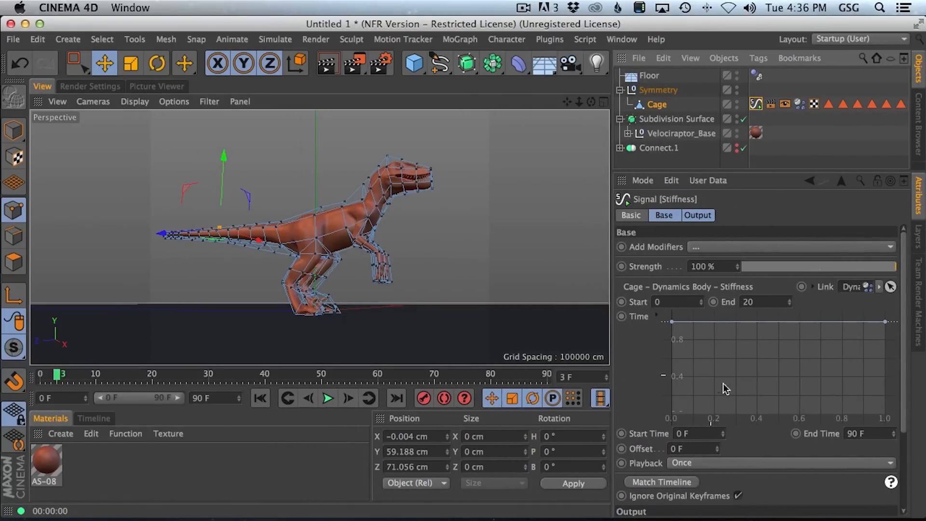
drag(673, 324, 649, 443)
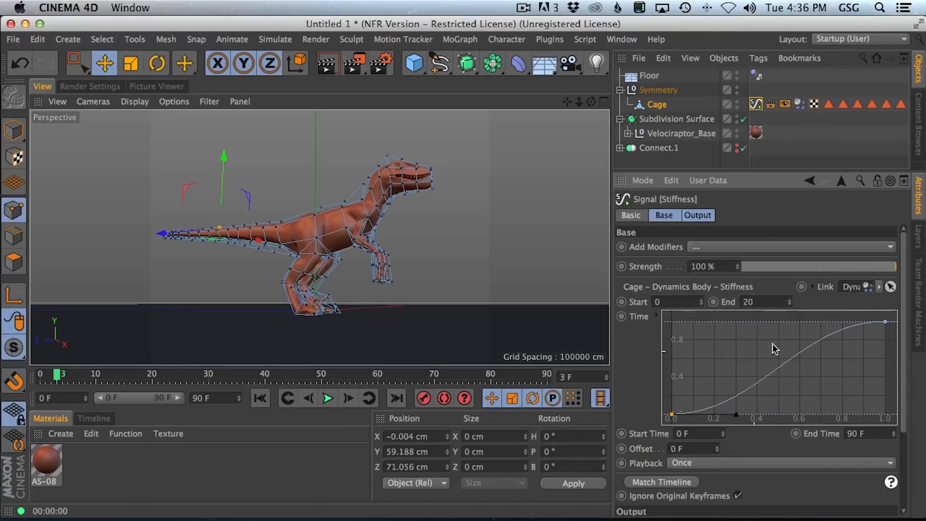
drag(674, 421, 801, 445)
drag(886, 322, 857, 388)
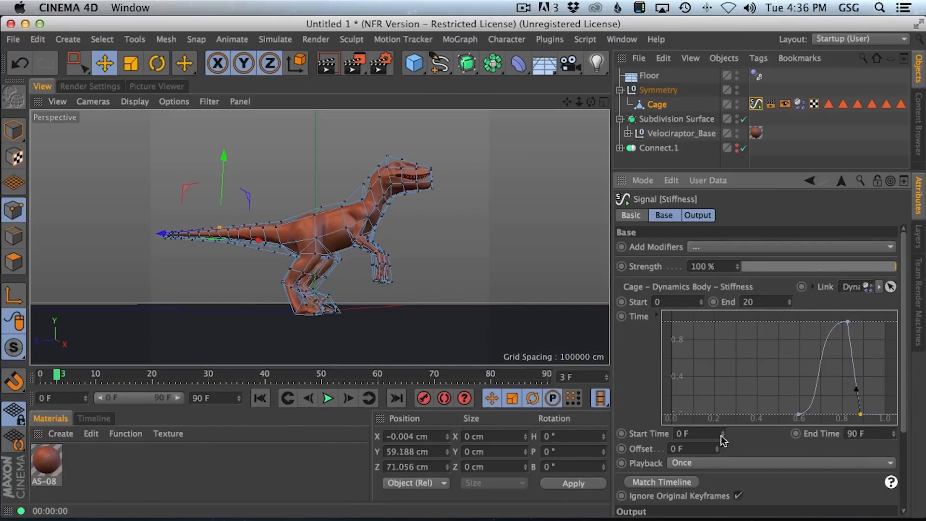
- Set the Stiffness Signal's End Time to 40 F and its Playback to Loop
click(871, 433)
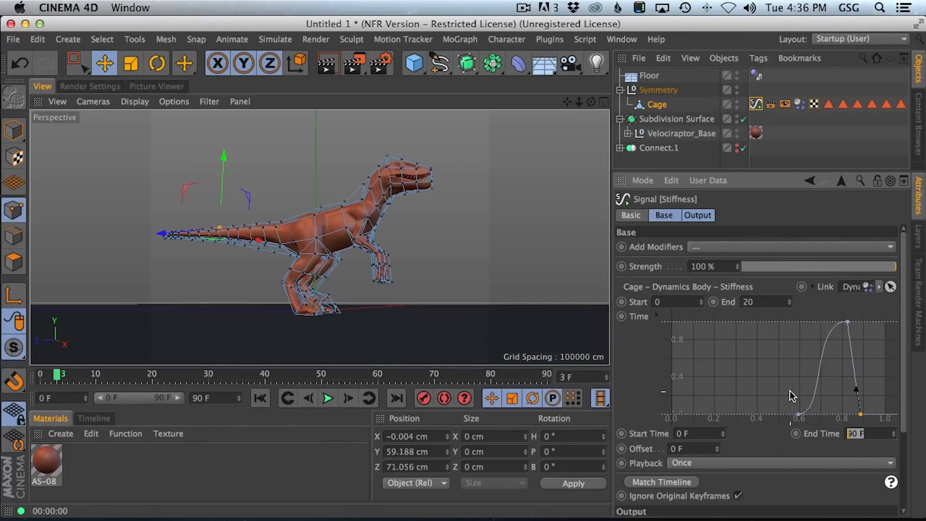
text(40)
key(Return)
click(706, 467)
click(713, 419)
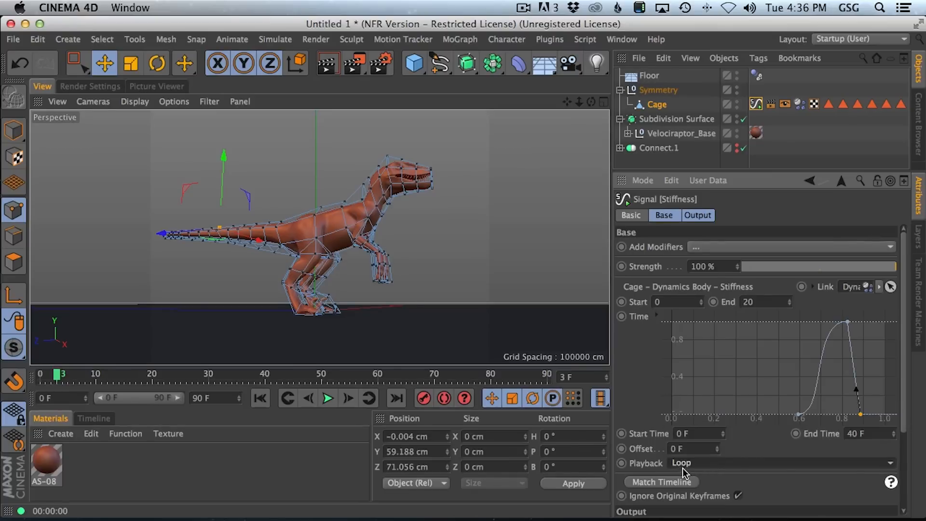
- Play the simulation and extend the project end and the preview range to 200 frames
click(327, 399)
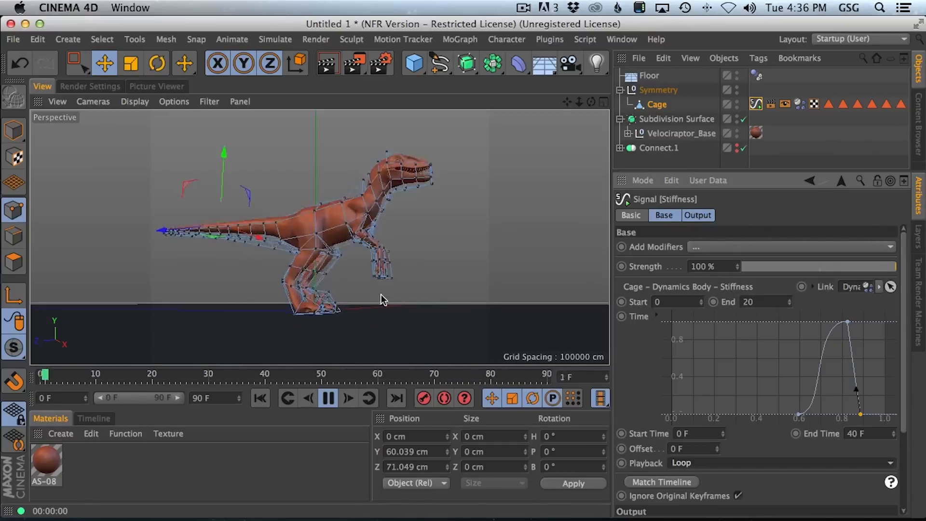
double_click(208, 398)
text(0)
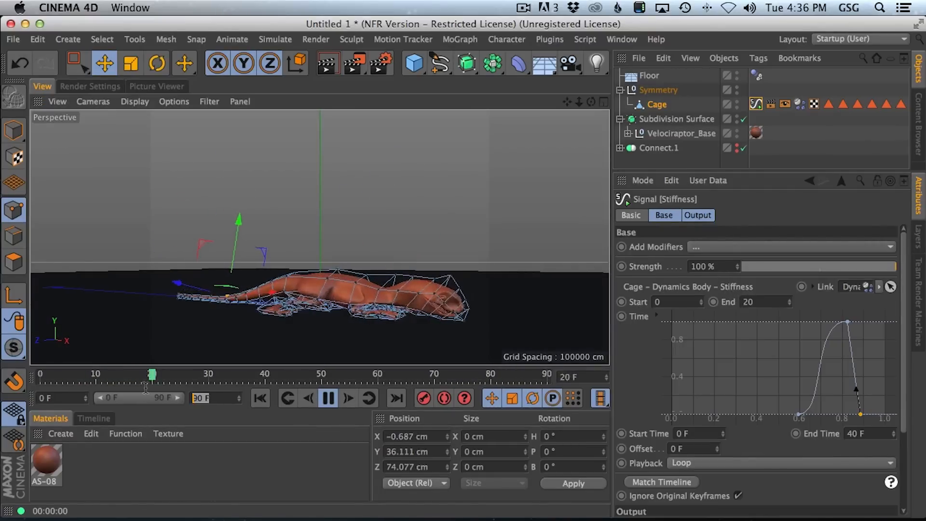
key(BackSpace)
text(200)
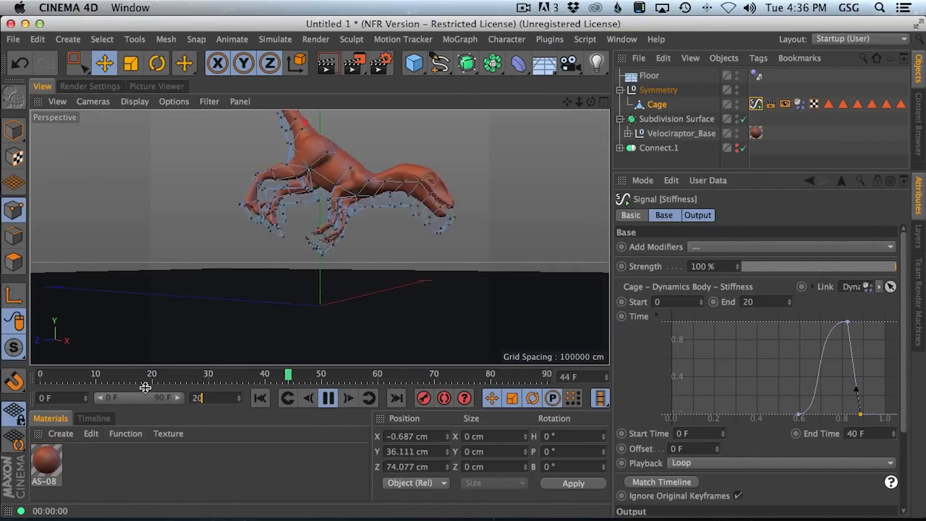
key(Return)
drag(144, 398, 187, 400)
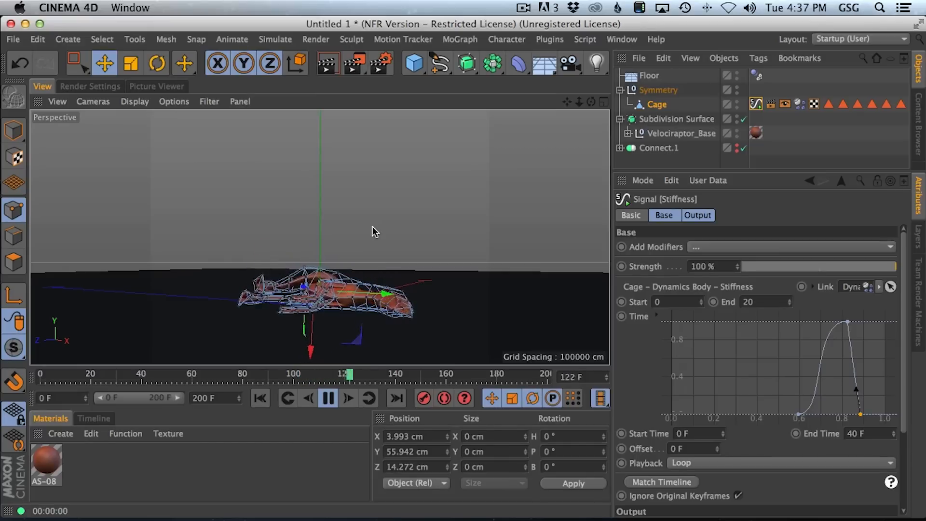
- Raise the Follow Rotation of the Cage's Dynamics Body to 10 and finally 20 while replaying the simulation from the start
alt+drag(334, 202, 399, 285)
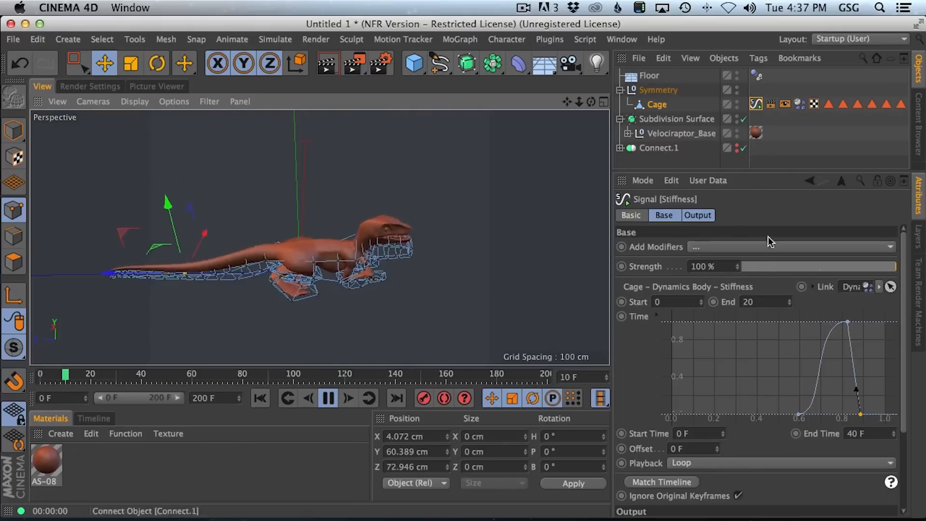
click(800, 104)
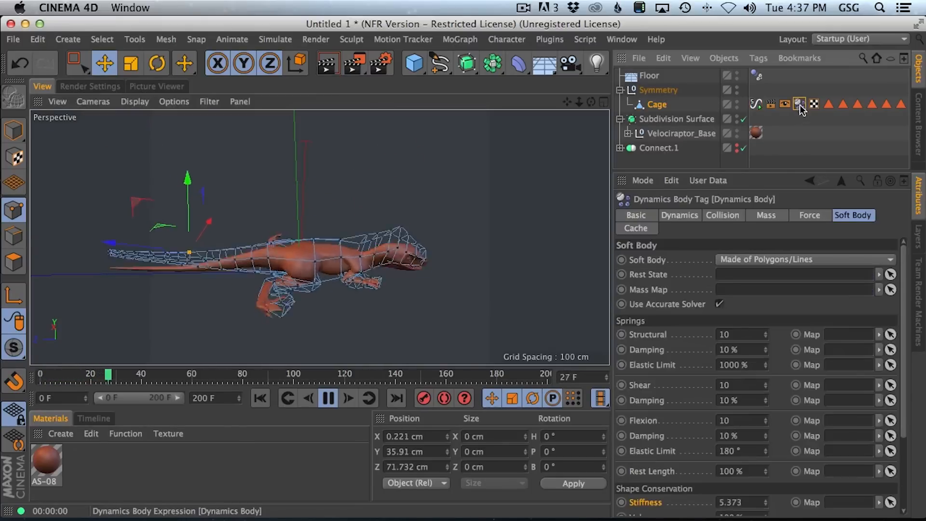
click(810, 215)
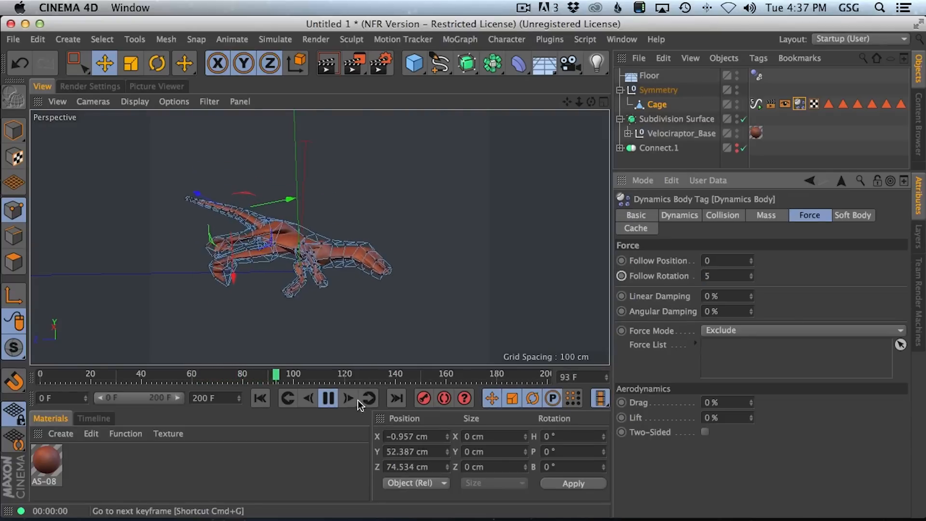
click(260, 398)
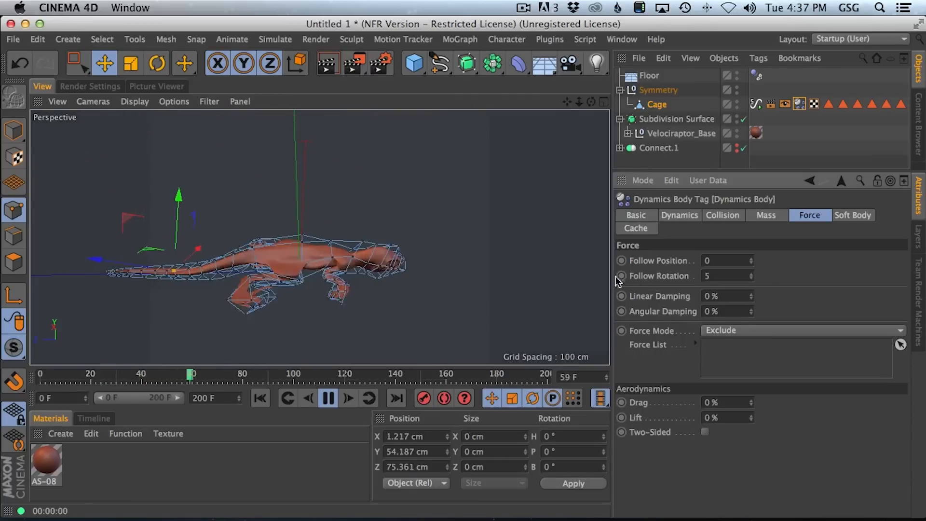
alt+drag(342, 265, 263, 224)
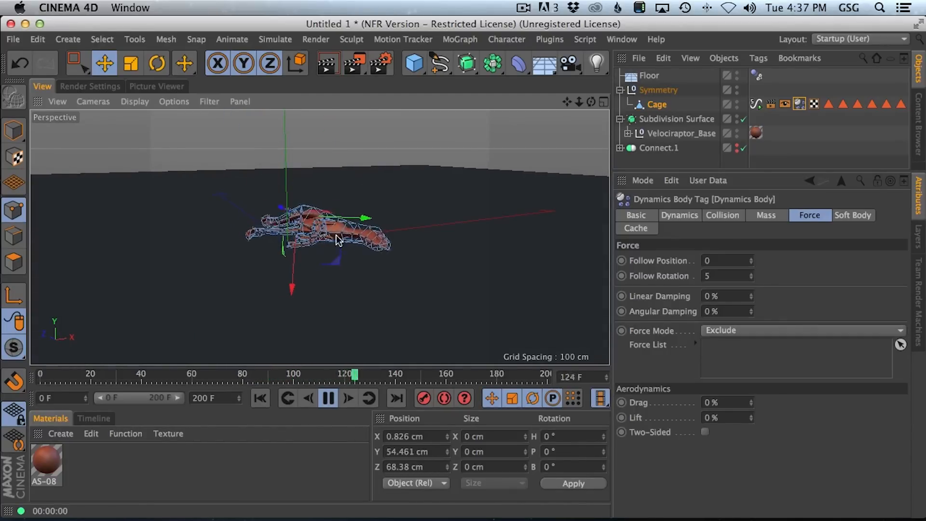
click(728, 274)
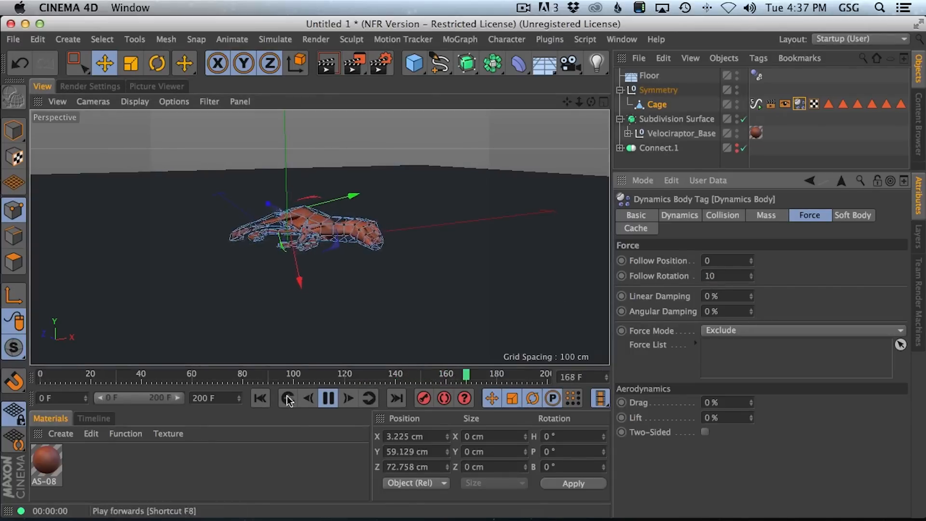
click(260, 398)
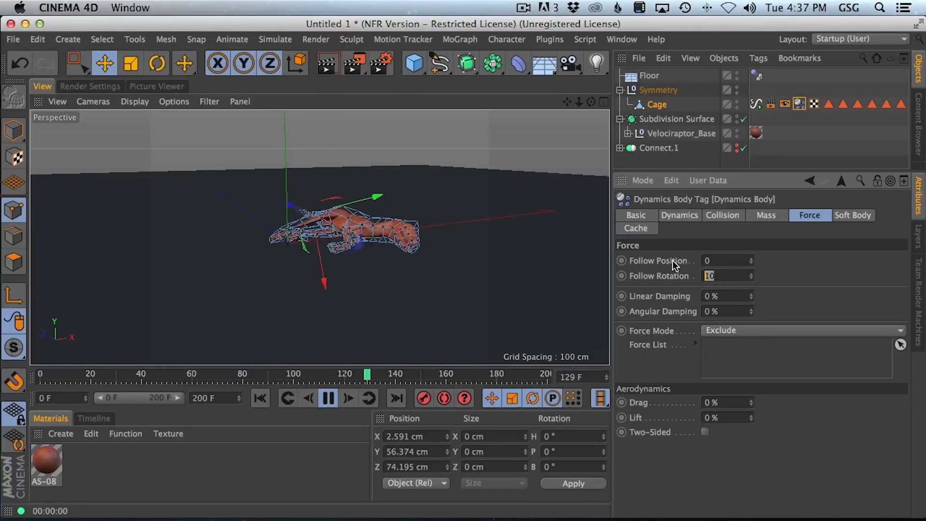
key(Return)
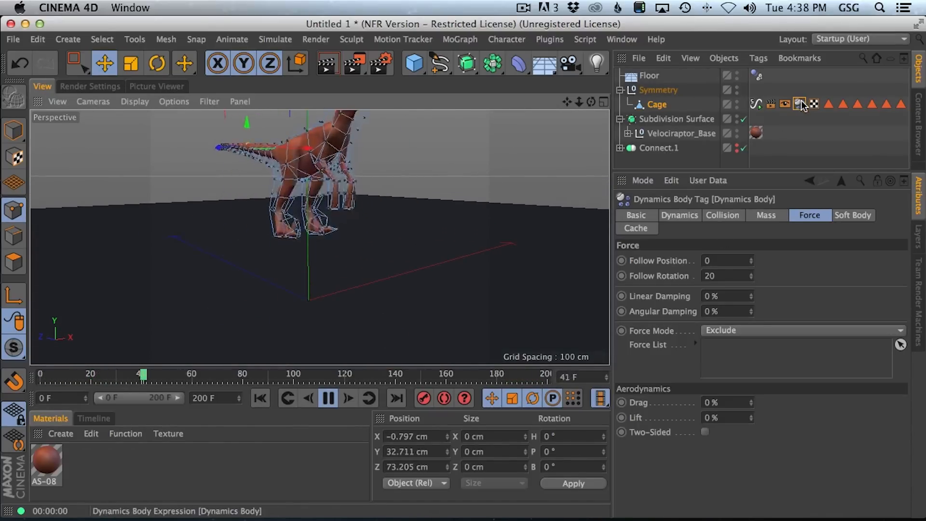
- Set the Stiffness Signal's End value to 40 and its End Time to 60 F while the simulation plays
click(760, 104)
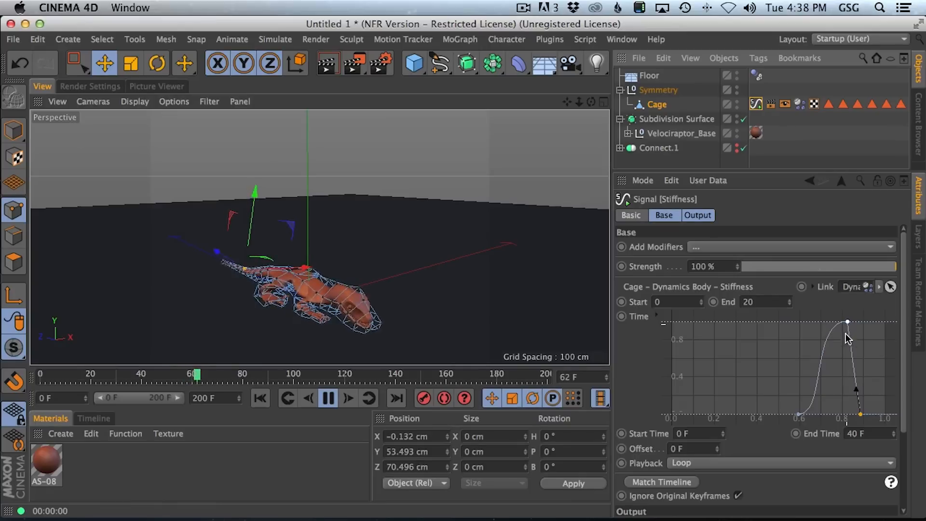
drag(771, 301, 695, 289)
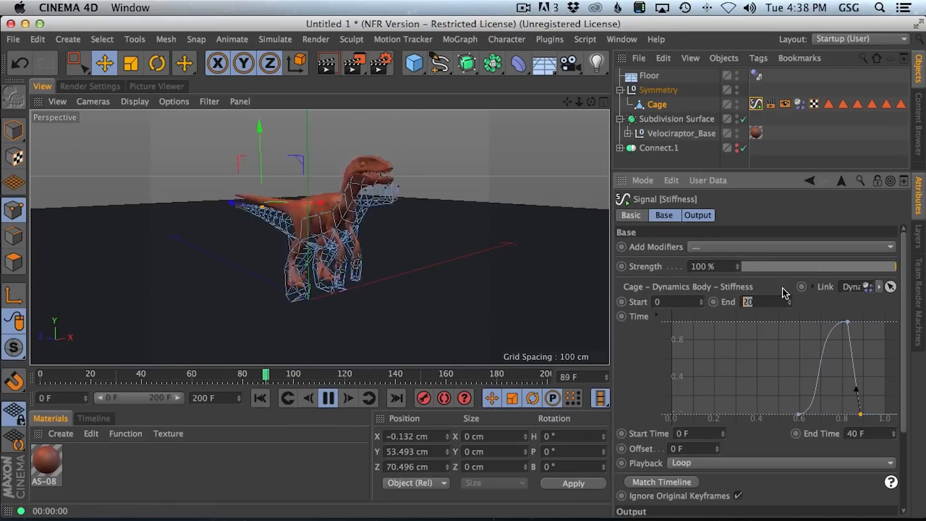
text(40)
key(Return)
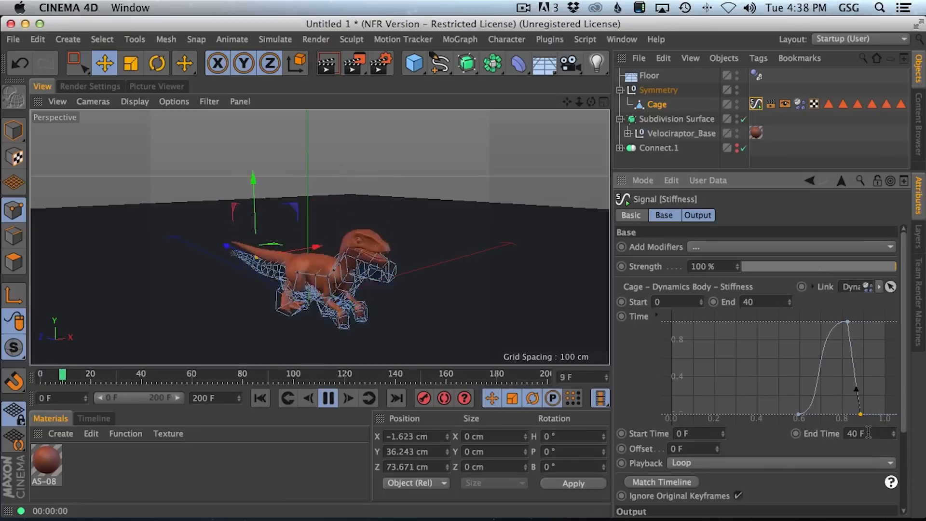
text(60)
key(Return)
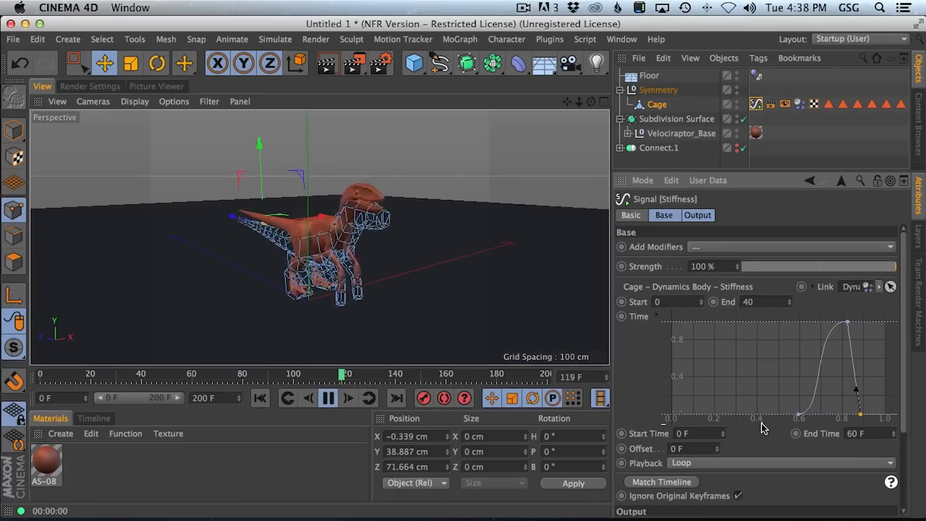
- Stop the simulation, add a cube and flatten it in Y into a 200 × 200 cm slab about 14.3 cm thick
click(328, 398)
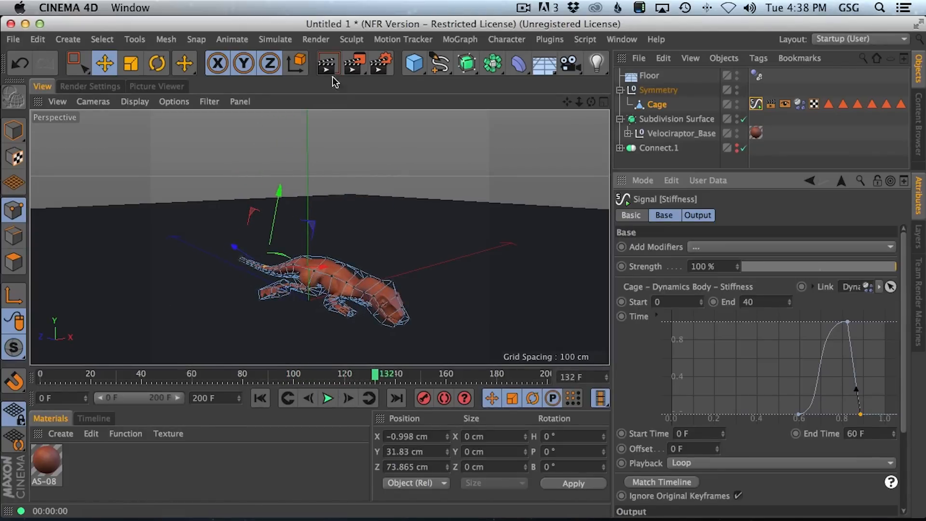
click(414, 63)
drag(415, 63, 421, 167)
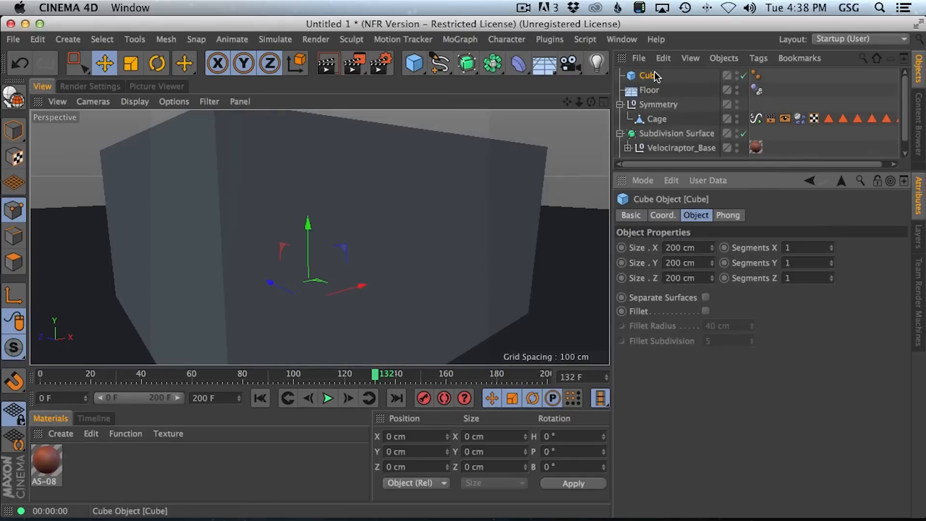
alt+drag(282, 226, 343, 238)
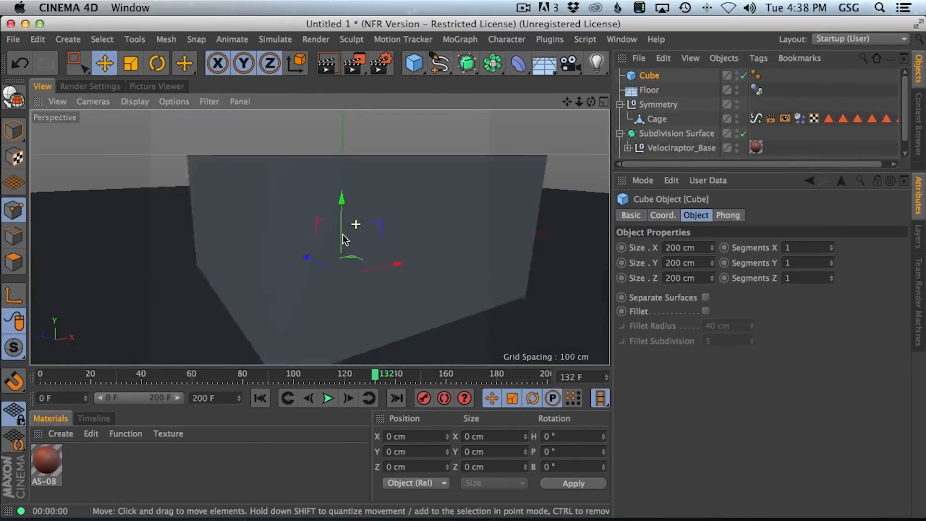
alt+right_drag(344, 238, 331, 213)
click(137, 66)
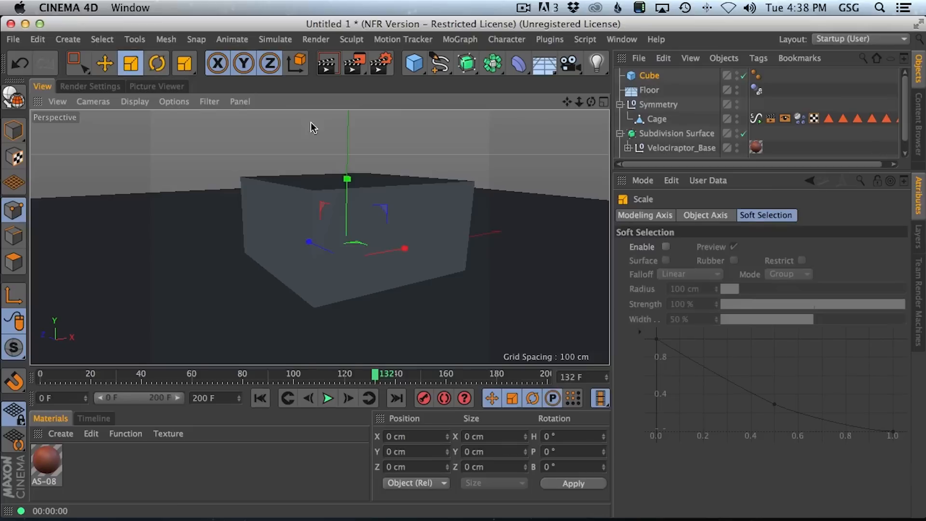
click(648, 76)
click(14, 131)
drag(347, 179, 346, 250)
- Raise the slab above the velociraptor to a Y position of about 104.5 cm and copy the Floor's dynamics tag onto it
click(103, 64)
drag(347, 195, 355, 108)
ctrl+drag(757, 89, 771, 75)
- Replay the simulation from the first frame and examine how the jumping velociraptor interacts with the slab overhead
mouse_move(383, 202)
alt+mouse_down()
mouse_move(417, 193)
mouse_move(390, 201)
alt+mouse_up()
click(261, 398)
click(328, 398)
alt+drag(405, 182, 409, 232)
click(328, 398)
click(262, 399)
alt+drag(319, 238, 380, 242)
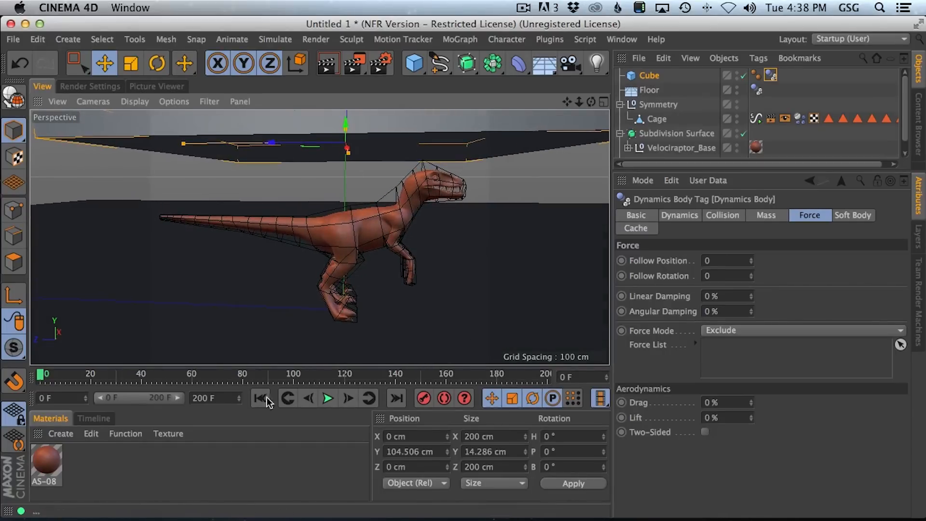
click(328, 399)
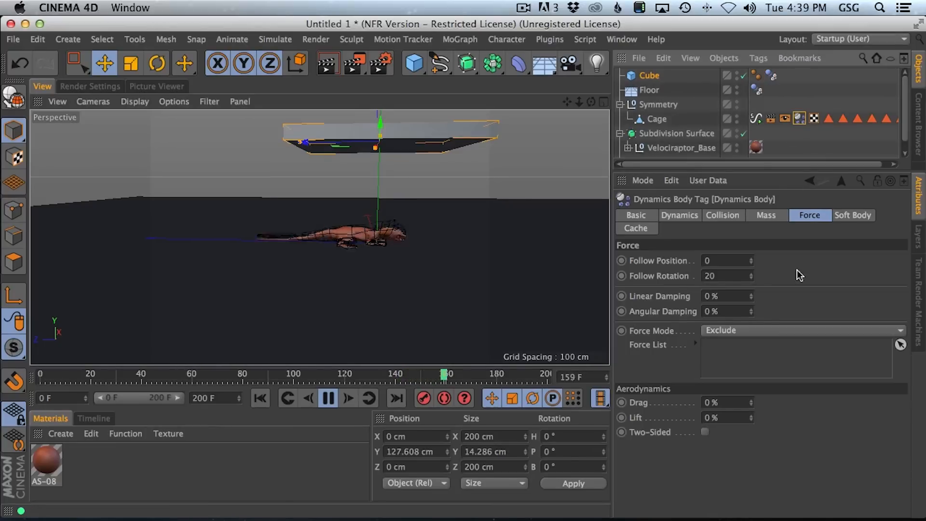
- Narrow the Stiffness Signal's Time curve to a short pulse from about 0.6 to 0.76, peaking near 0.68, and stop the playback
click(757, 120)
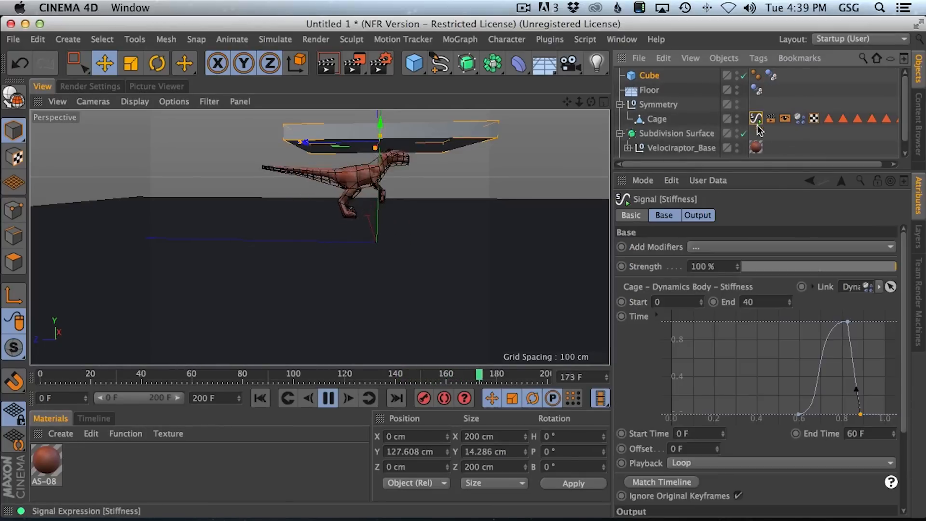
click(845, 322)
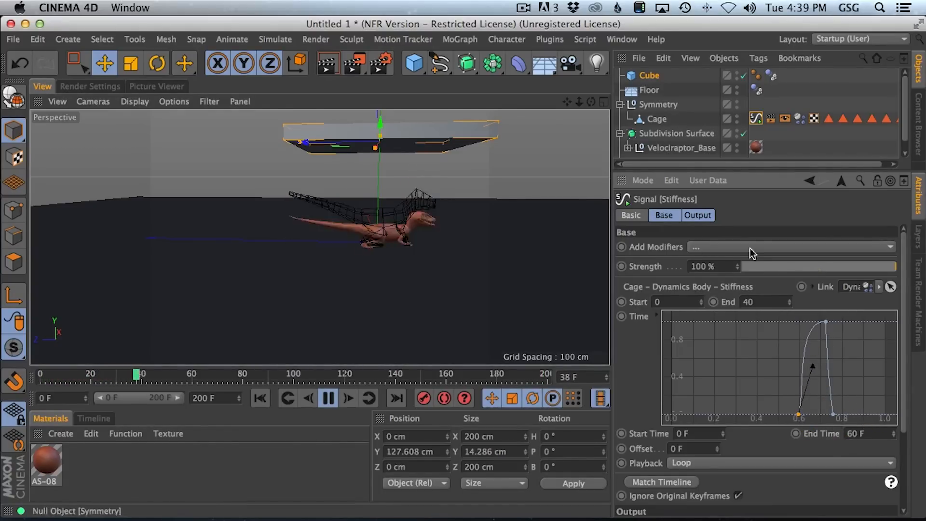
drag(826, 321, 816, 322)
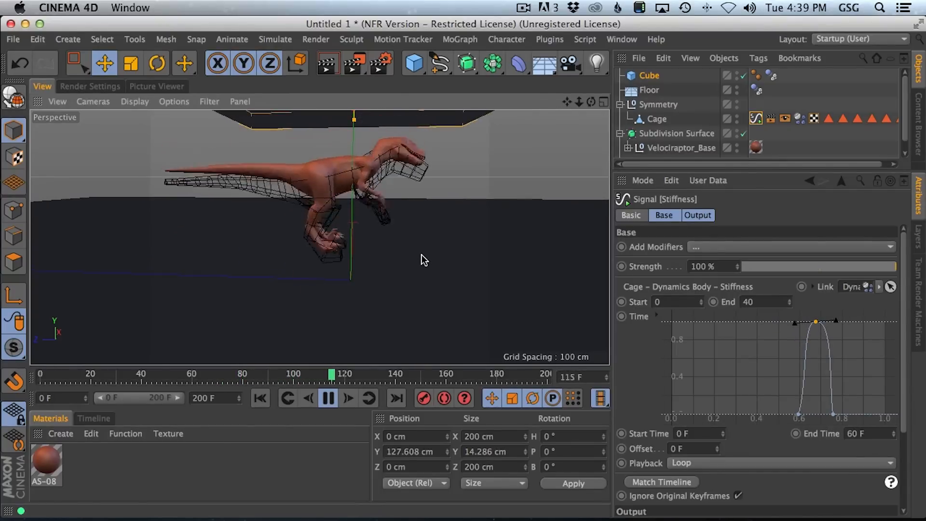
alt+drag(418, 270, 461, 328)
click(329, 398)
alt+drag(427, 272, 398, 288)
scroll(411, 286, up, 5)
scroll(401, 291, down, 5)
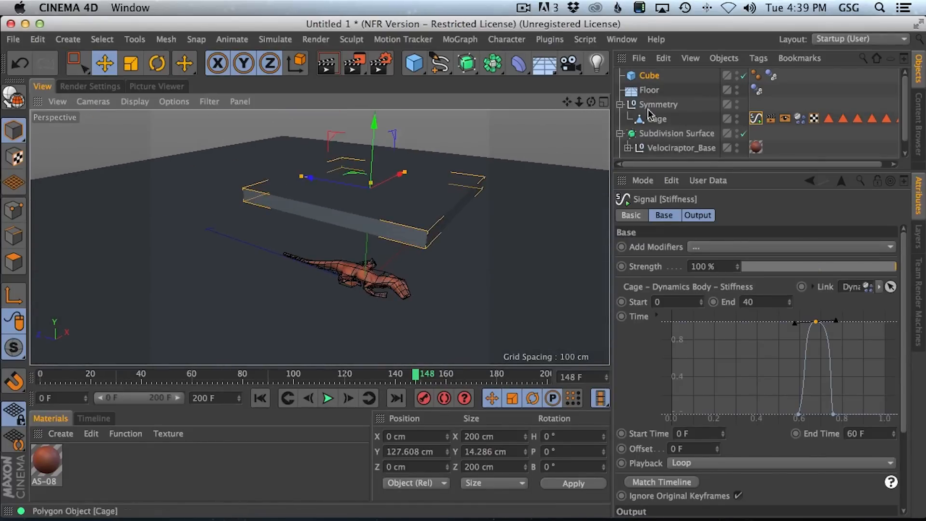